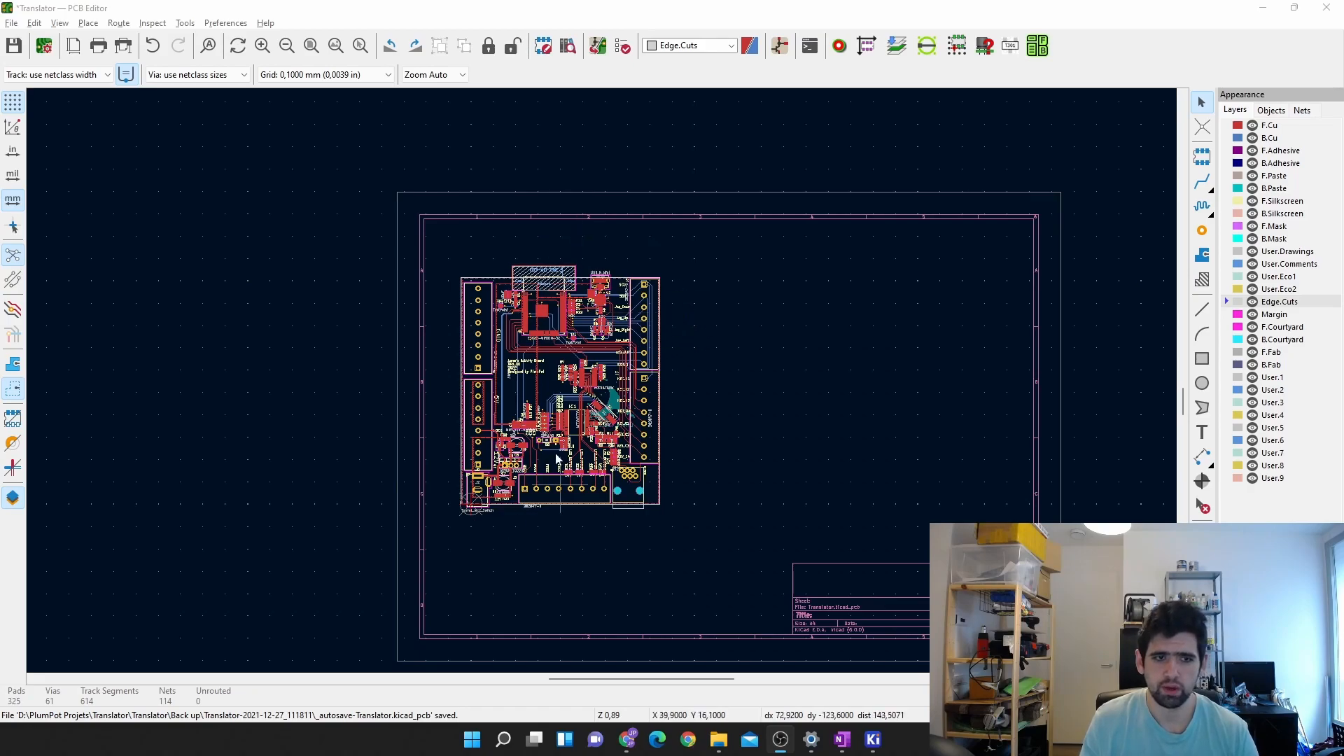
Step: Examine the board layout around the J2 barrel jack, the bottom edge and the rest of the board
{"action": "scroll", "coordinate": [506, 429], "scroll_direction": "right", "scroll_amount": 1}
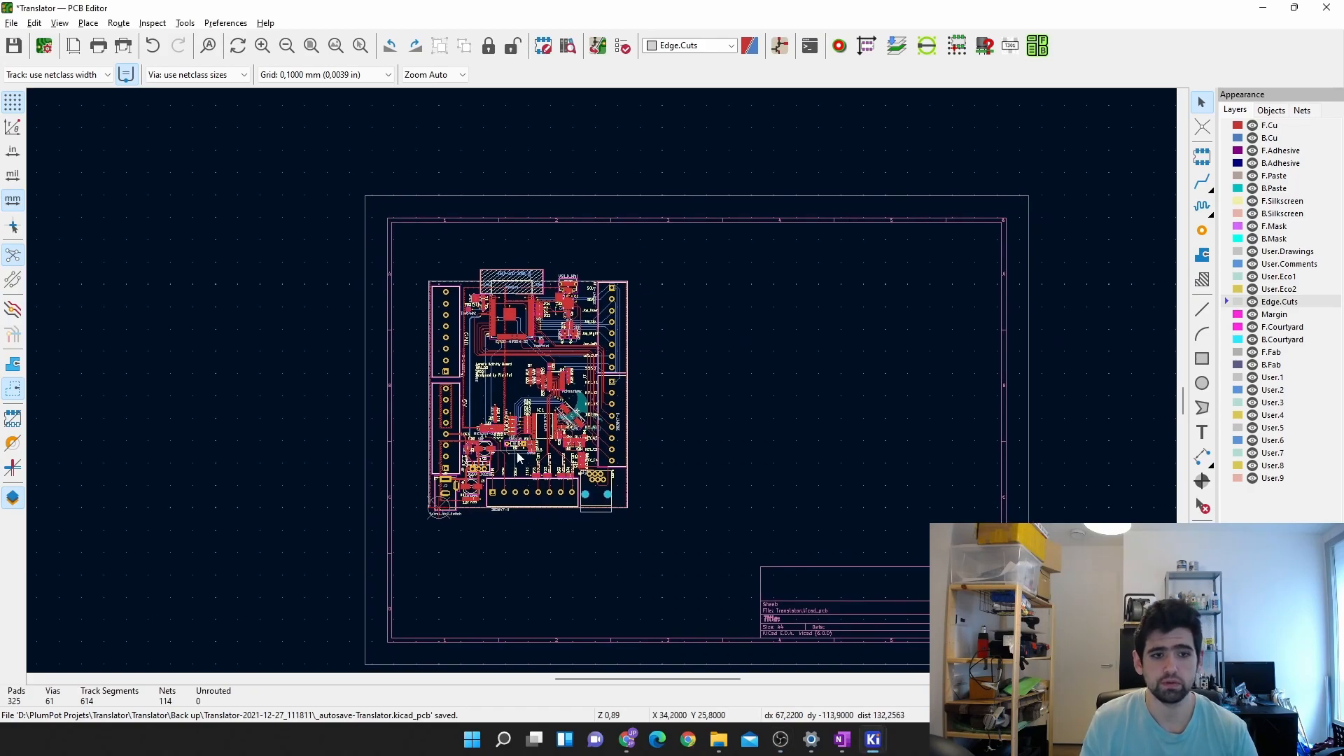
{"action": "scroll", "coordinate": [602, 380], "scroll_direction": "up", "scroll_amount": 3}
{"action": "scroll", "coordinate": [602, 380], "scroll_direction": "up", "scroll_amount": 1}
{"action": "scroll", "coordinate": [602, 380], "scroll_direction": "right", "scroll_amount": 1}
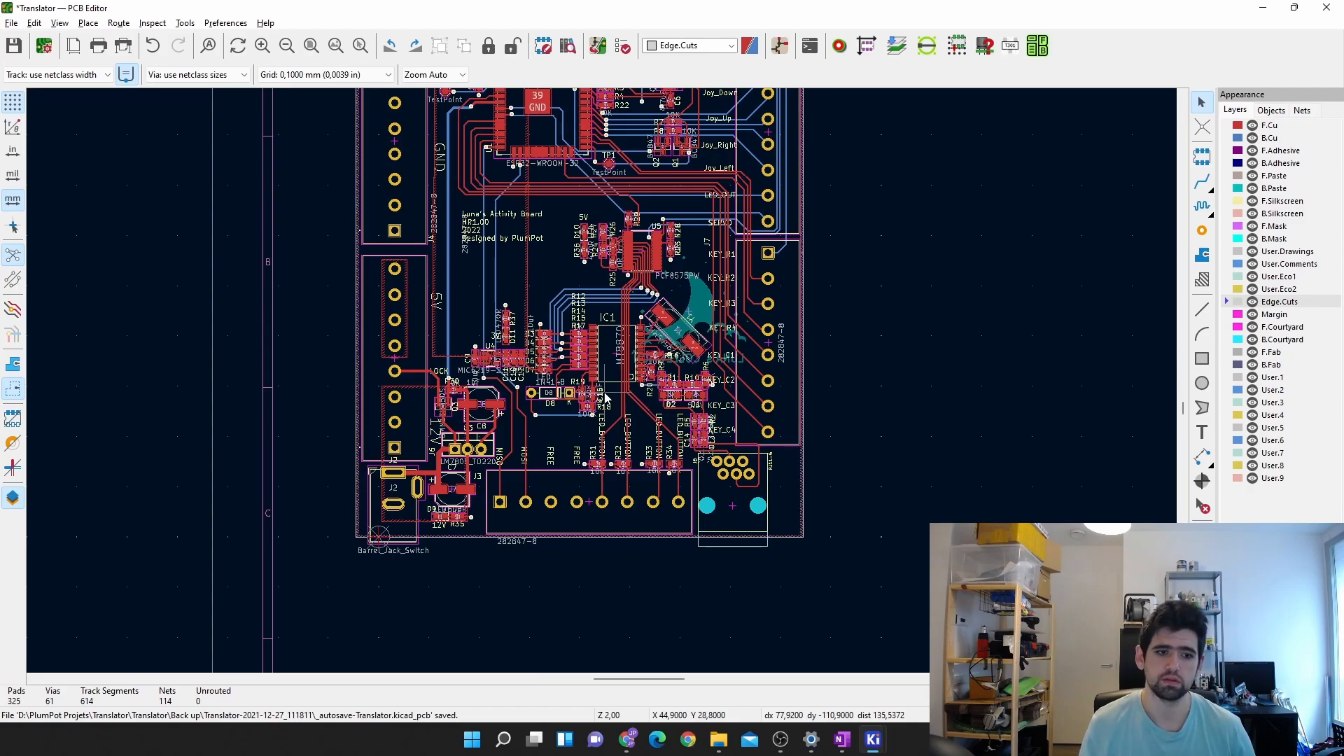
{"action": "scroll", "coordinate": [385, 538], "scroll_direction": "up", "scroll_amount": 4}
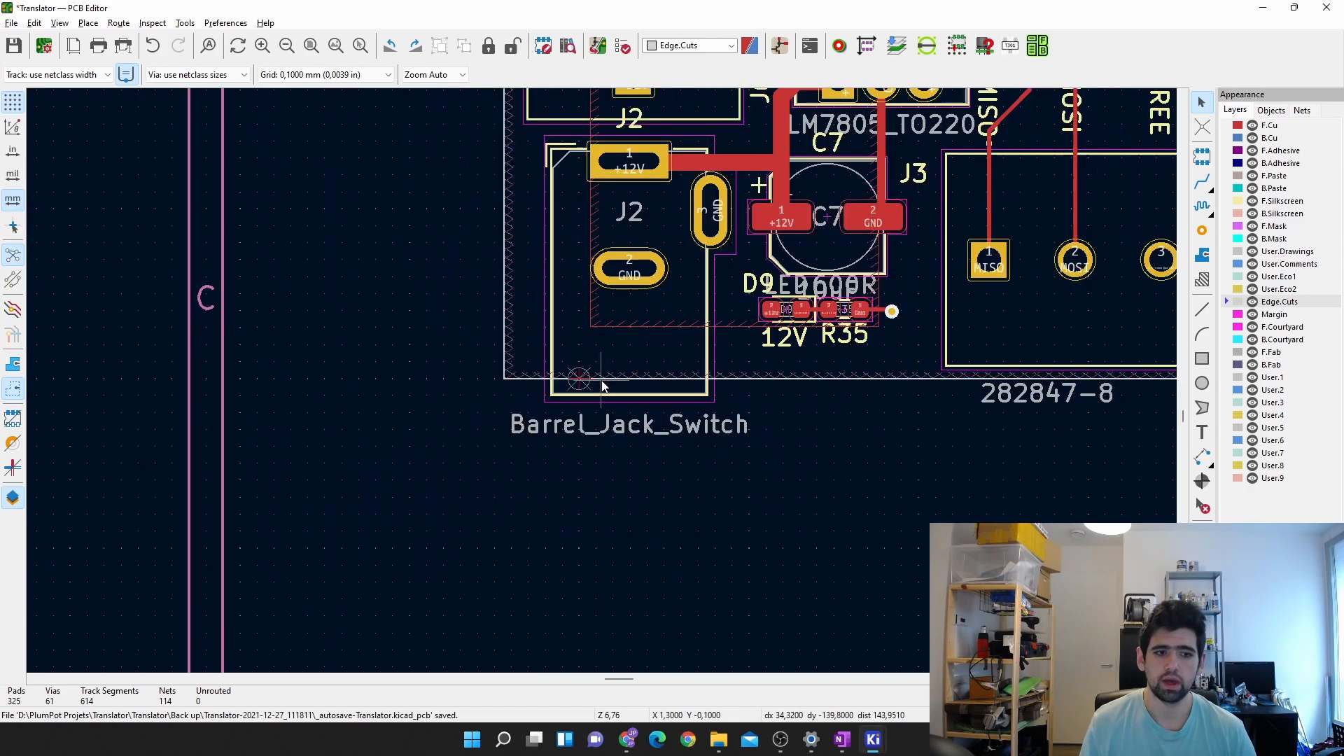
{"action": "left_click", "coordinate": [619, 384]}
{"action": "middle_click_drag", "start_coordinate": [612, 375], "coordinate": [559, 489]}
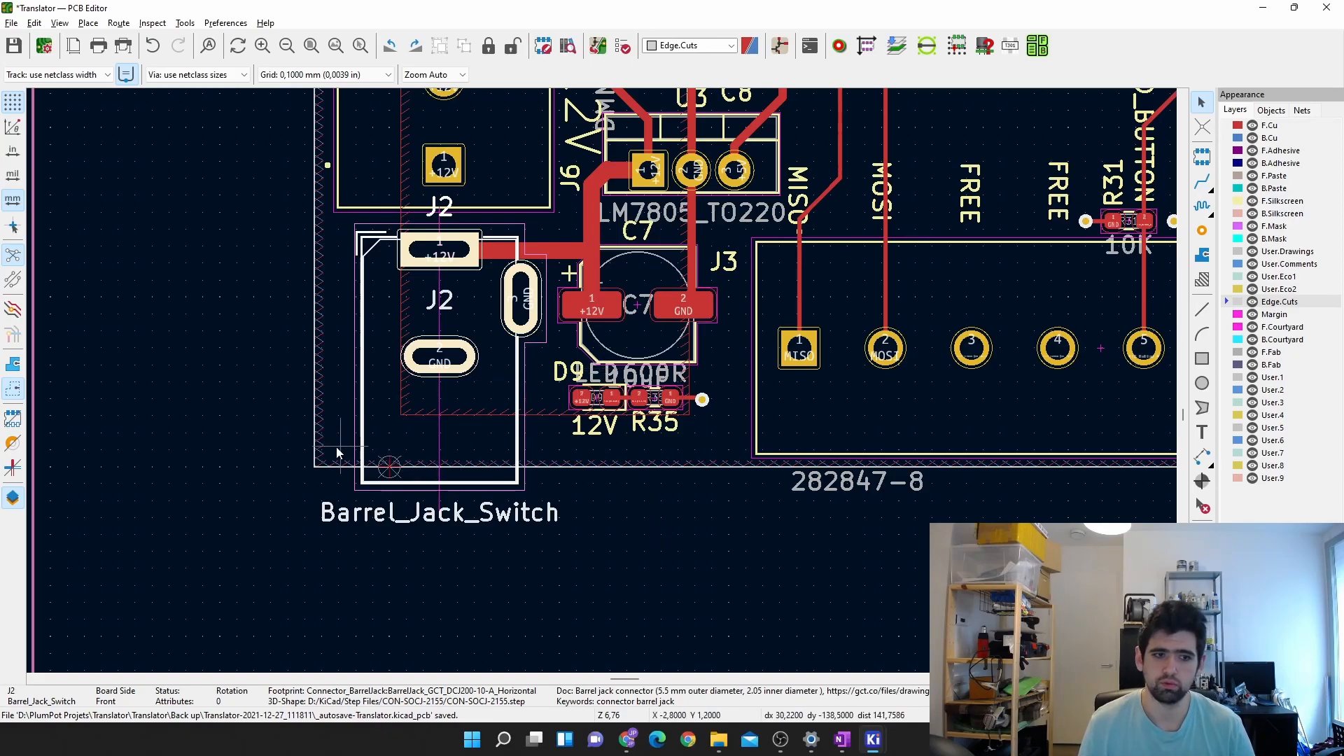
{"action": "scroll", "coordinate": [726, 468], "scroll_direction": "down", "scroll_amount": 3}
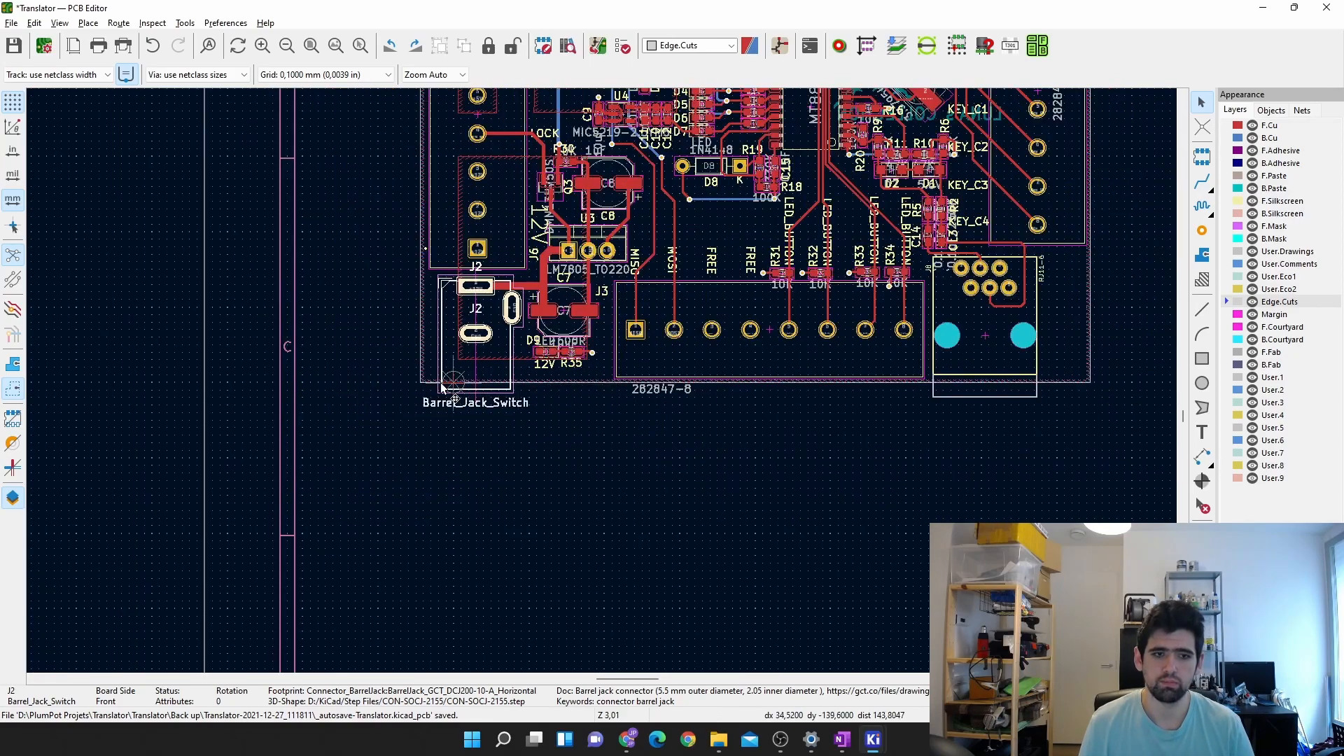
{"action": "middle_click_drag", "start_coordinate": [914, 429], "coordinate": [899, 439]}
{"action": "middle_click_drag", "start_coordinate": [756, 140], "coordinate": [670, 665]}
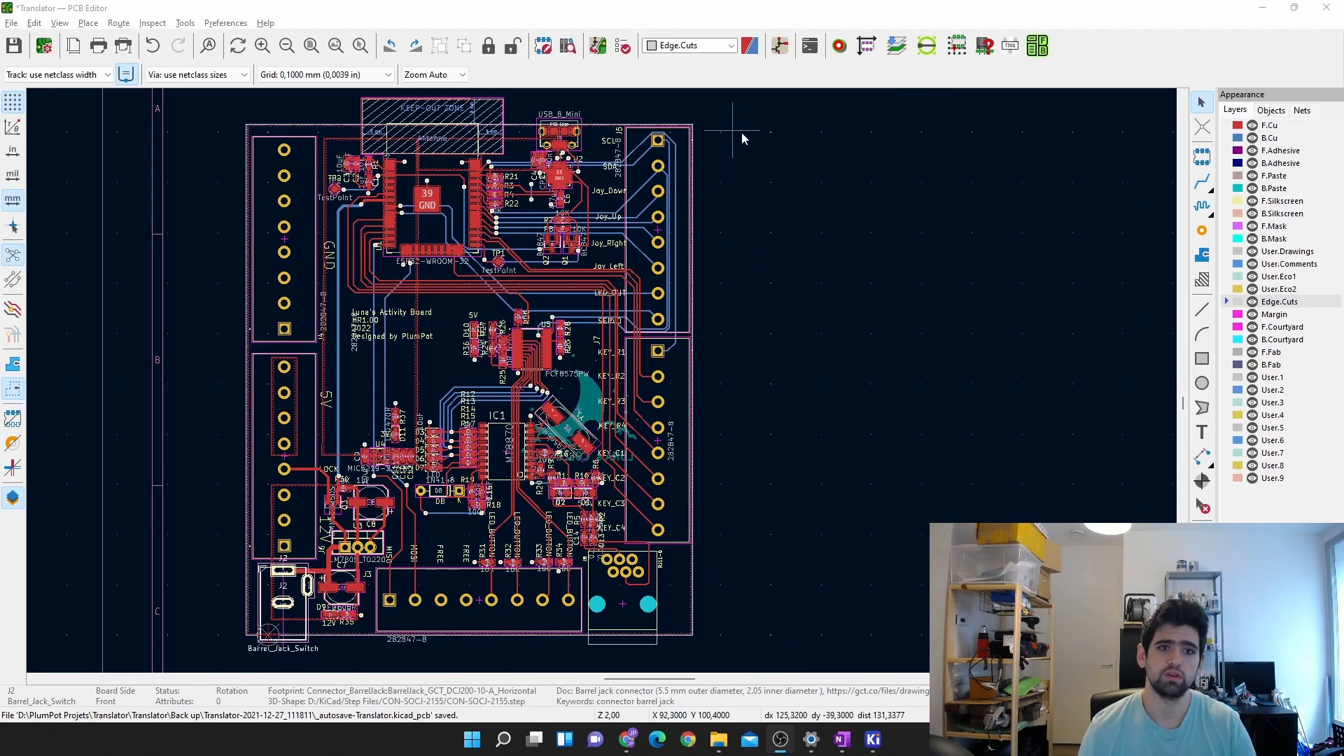
{"action": "middle_click_drag", "start_coordinate": [761, 127], "coordinate": [803, 130]}
{"action": "left_click_drag", "start_coordinate": [810, 111], "coordinate": [271, 654]}
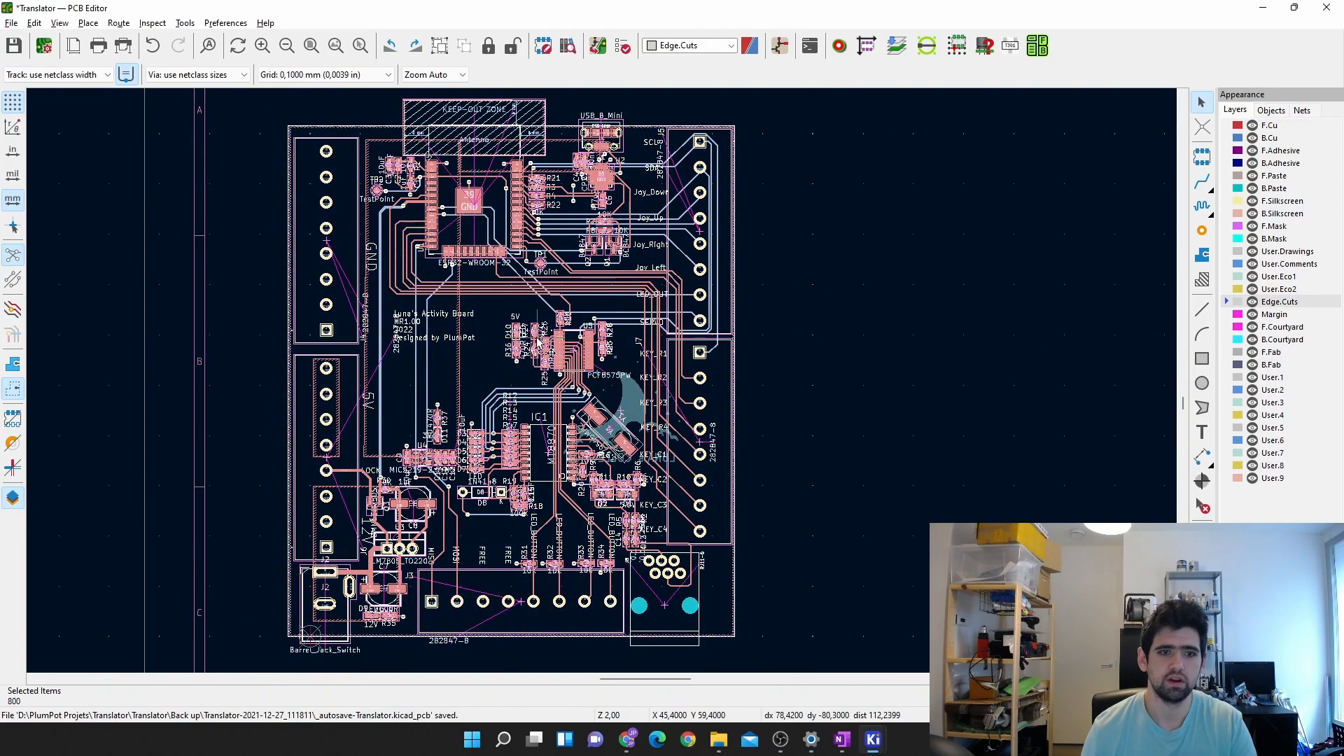
{"action": "right_click", "coordinate": [482, 310]}
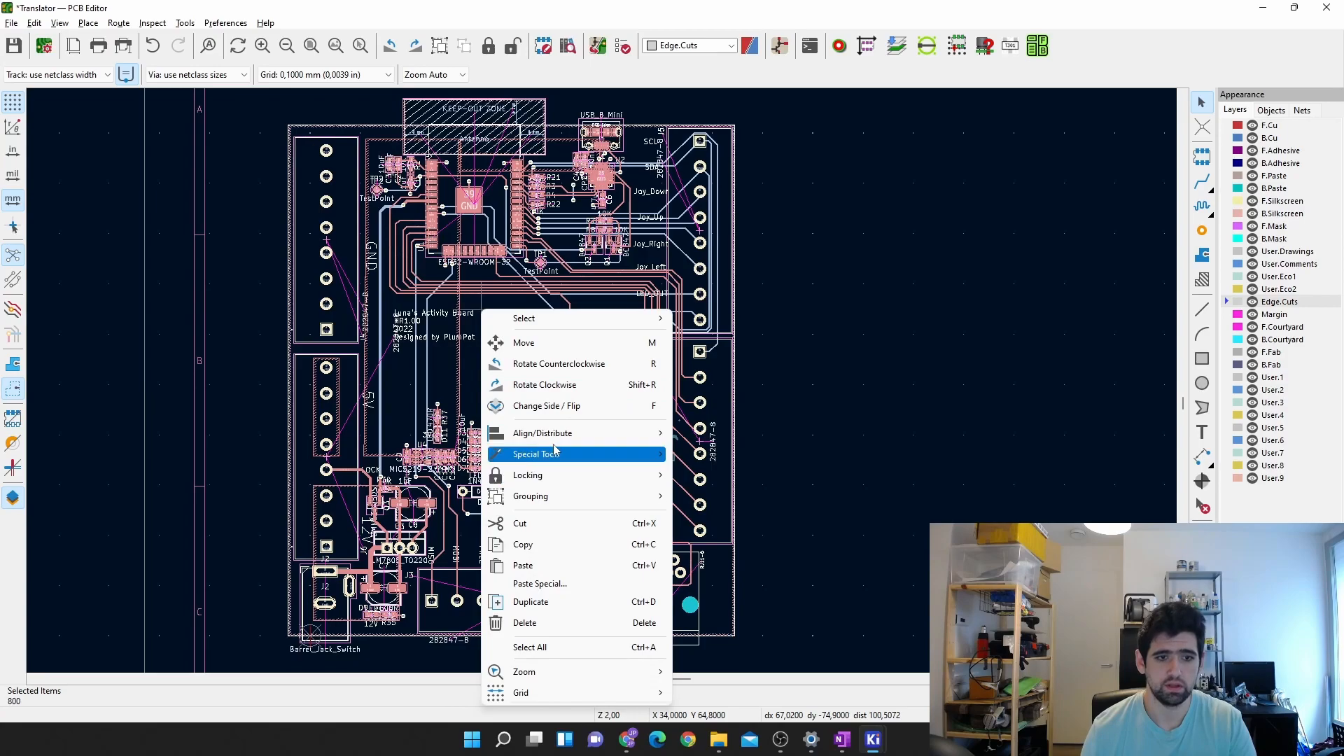
{"action": "mouse_move", "coordinate": [554, 453]}
{"action": "left_click", "coordinate": [726, 518]}
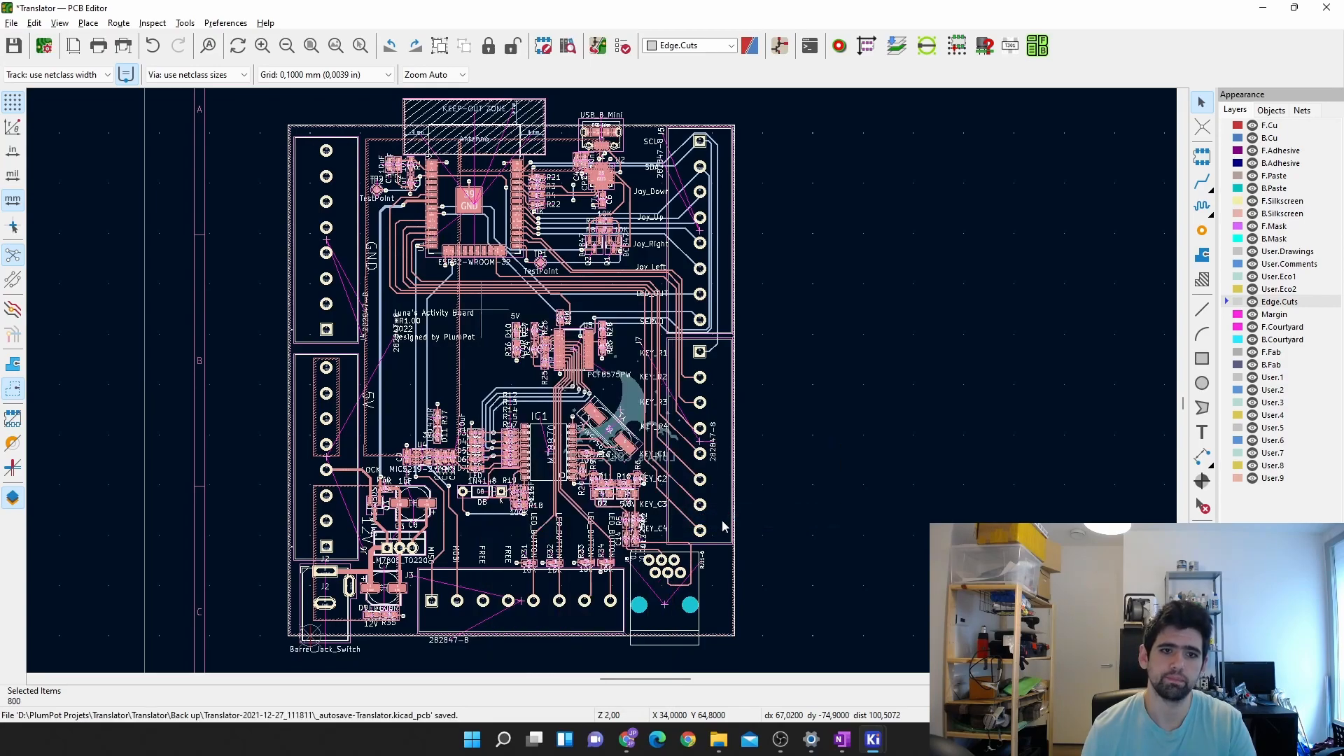
{"action": "double_click", "coordinate": [174, 119]}
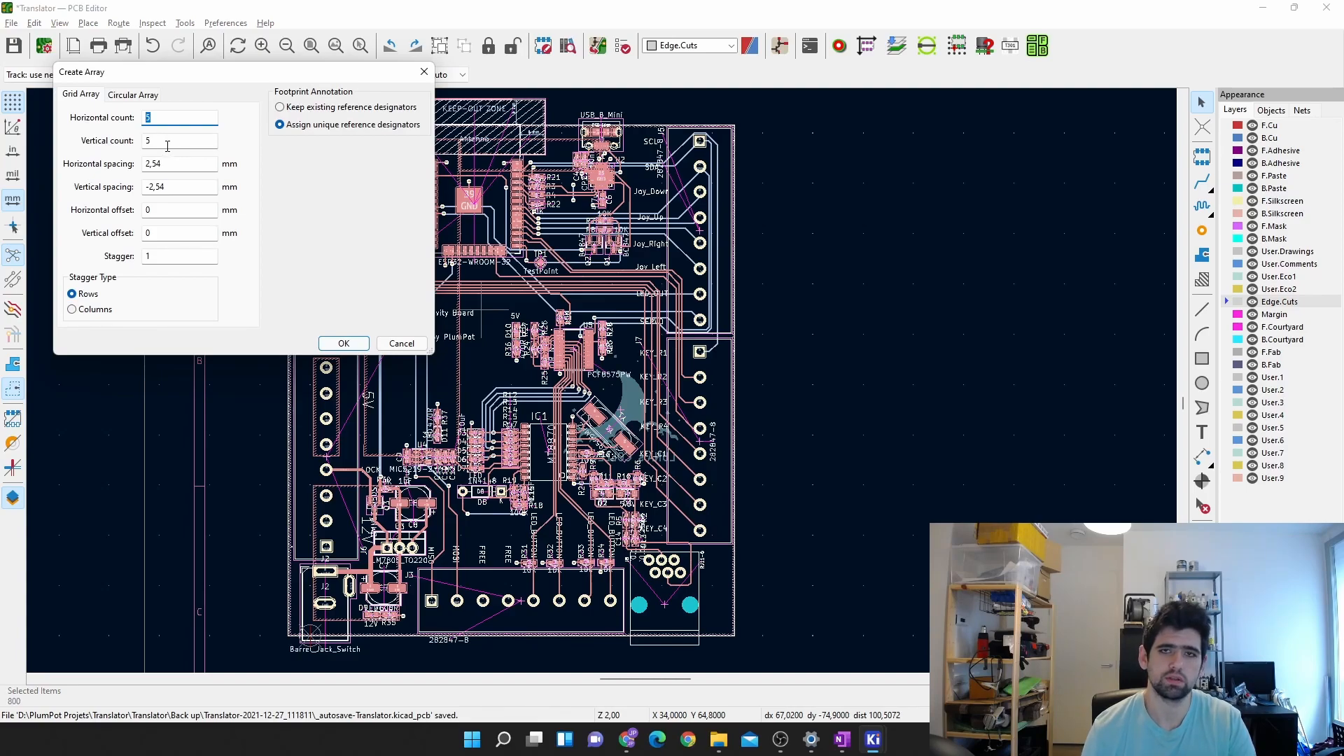
{"action": "left_click", "coordinate": [409, 345]}
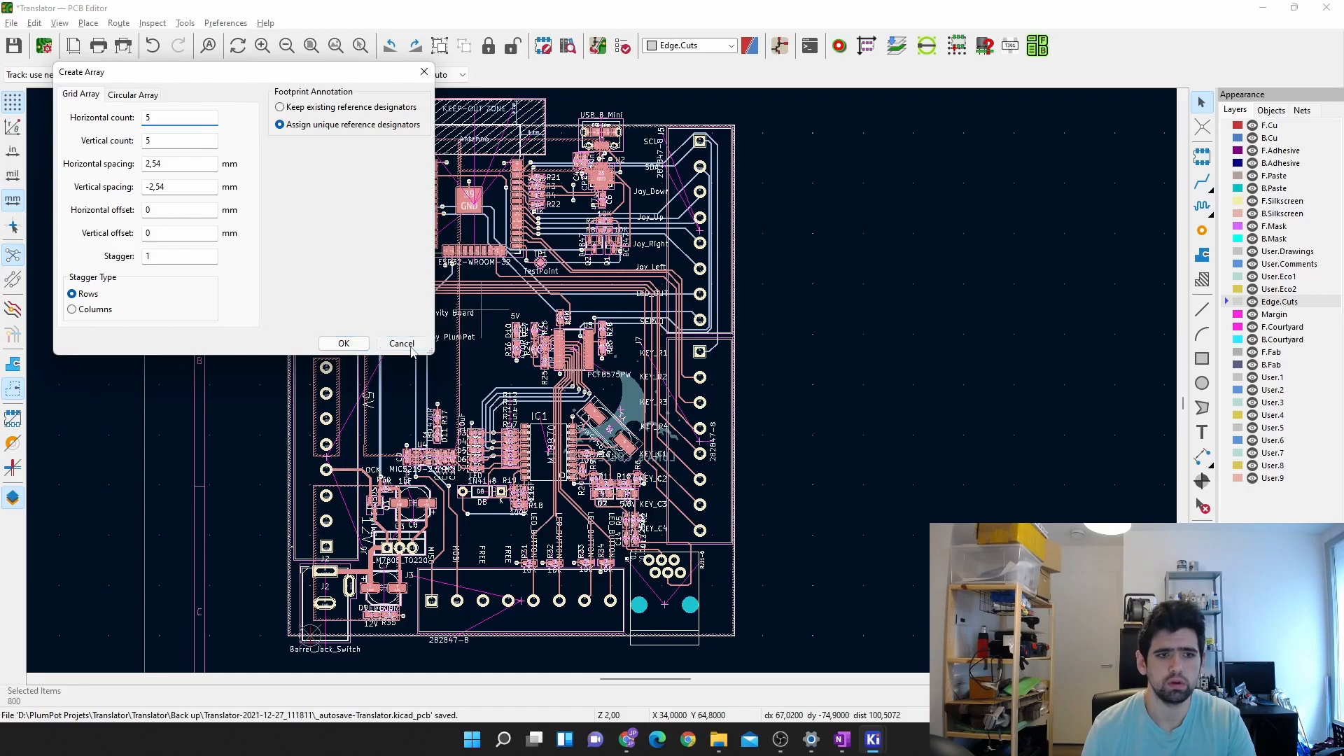
{"action": "left_click", "coordinate": [853, 358]}
Step: Measure the board outline's bottom edge from the lower-left corner to the lower-right corner
{"action": "left_click", "coordinate": [227, 25]}
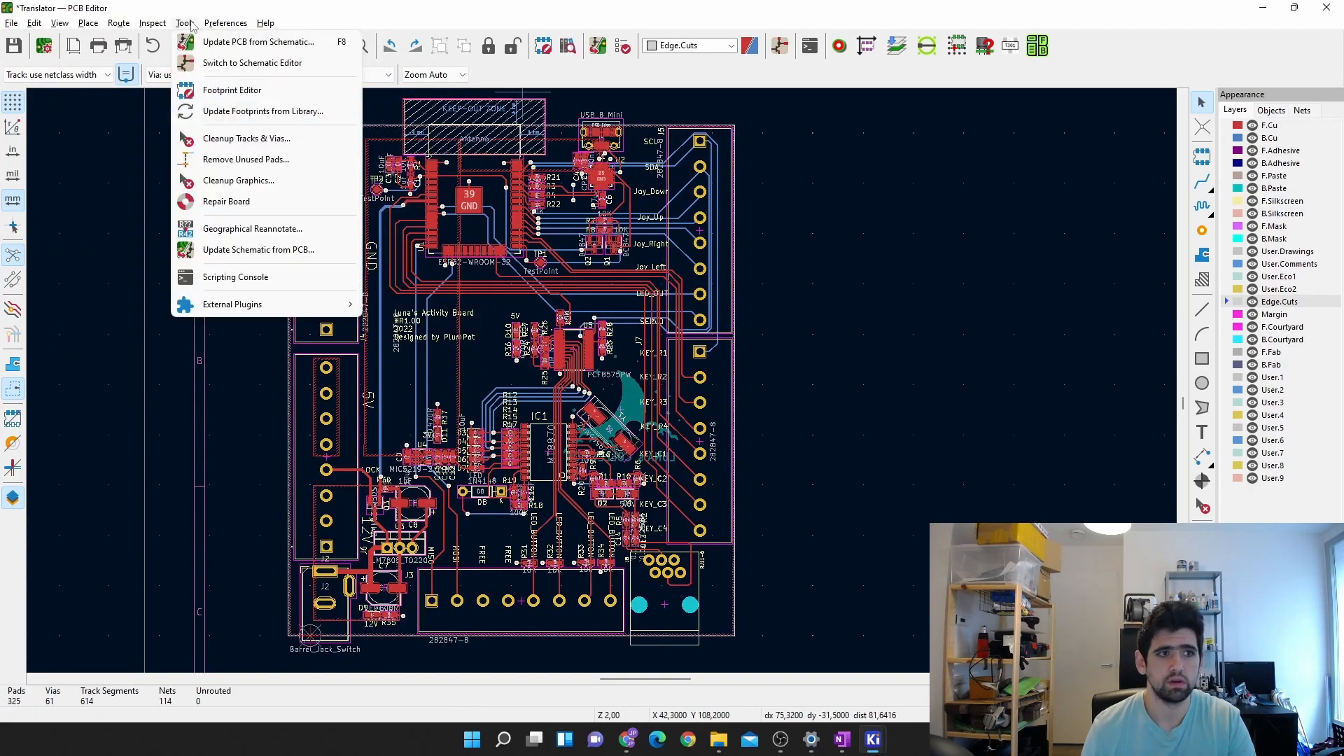
{"action": "left_click", "coordinate": [189, 79]}
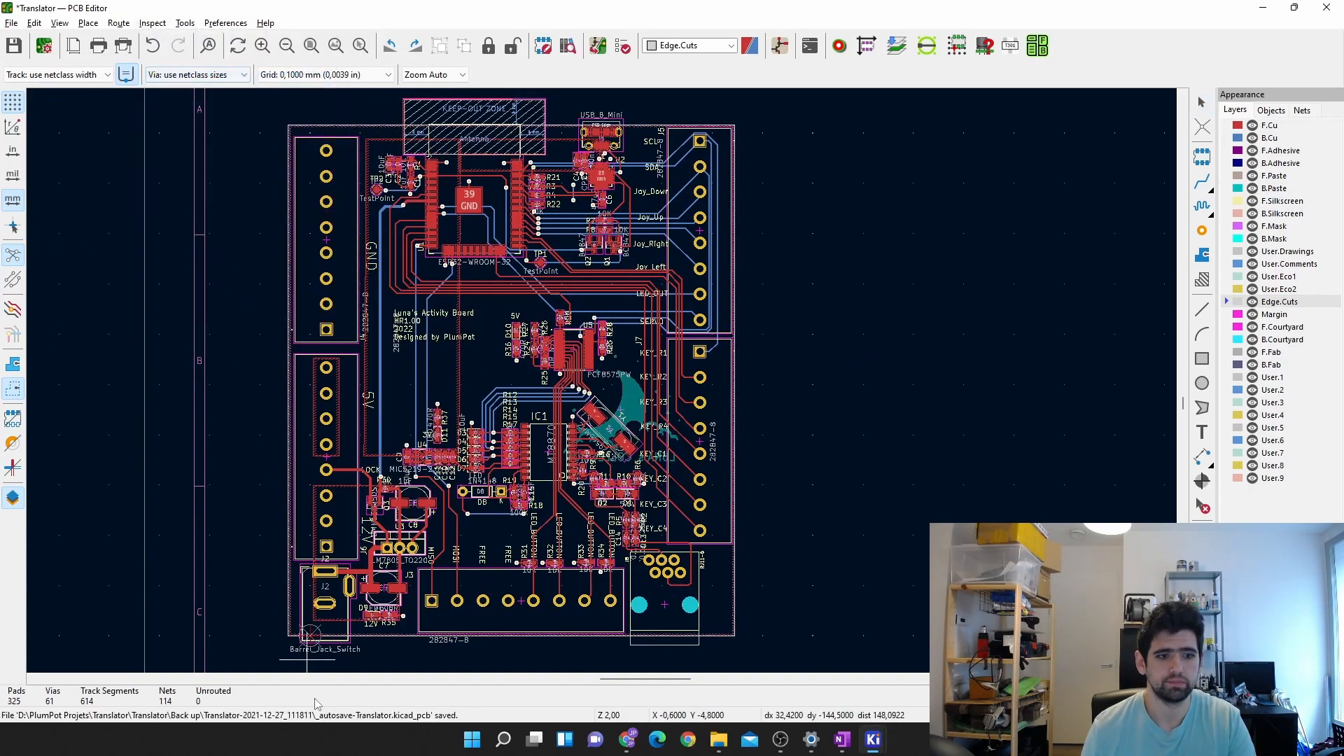
{"action": "scroll", "coordinate": [301, 633], "scroll_direction": "up", "scroll_amount": 9}
{"action": "left_click", "coordinate": [530, 382]}
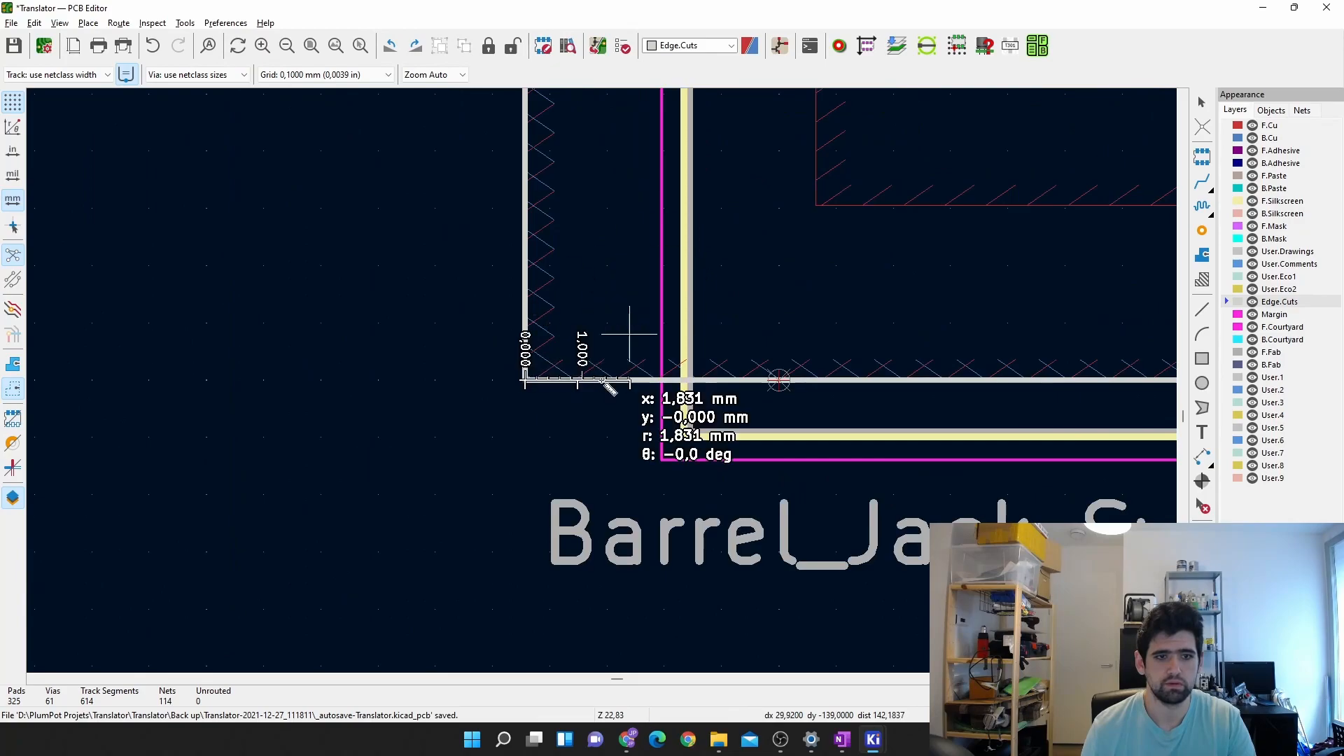
{"action": "scroll", "coordinate": [630, 336], "scroll_direction": "down", "scroll_amount": 8}
{"action": "scroll", "coordinate": [724, 383], "scroll_direction": "up", "scroll_amount": 5}
{"action": "scroll", "coordinate": [609, 387], "scroll_direction": "up", "scroll_amount": 9}
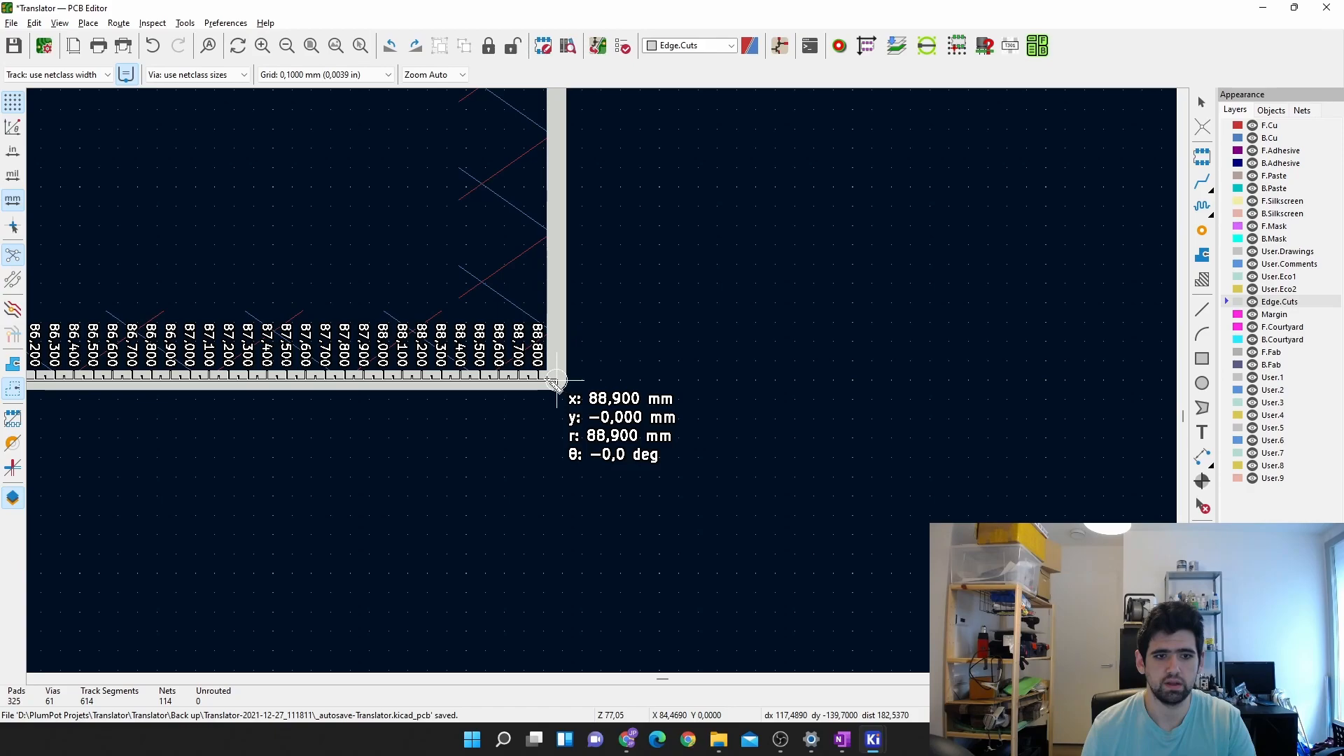
Step: Check the start and end point coordinates of the Edge.Cuts board outline rectangle in its properties
{"action": "scroll", "coordinate": [579, 382], "scroll_direction": "down", "scroll_amount": 4}
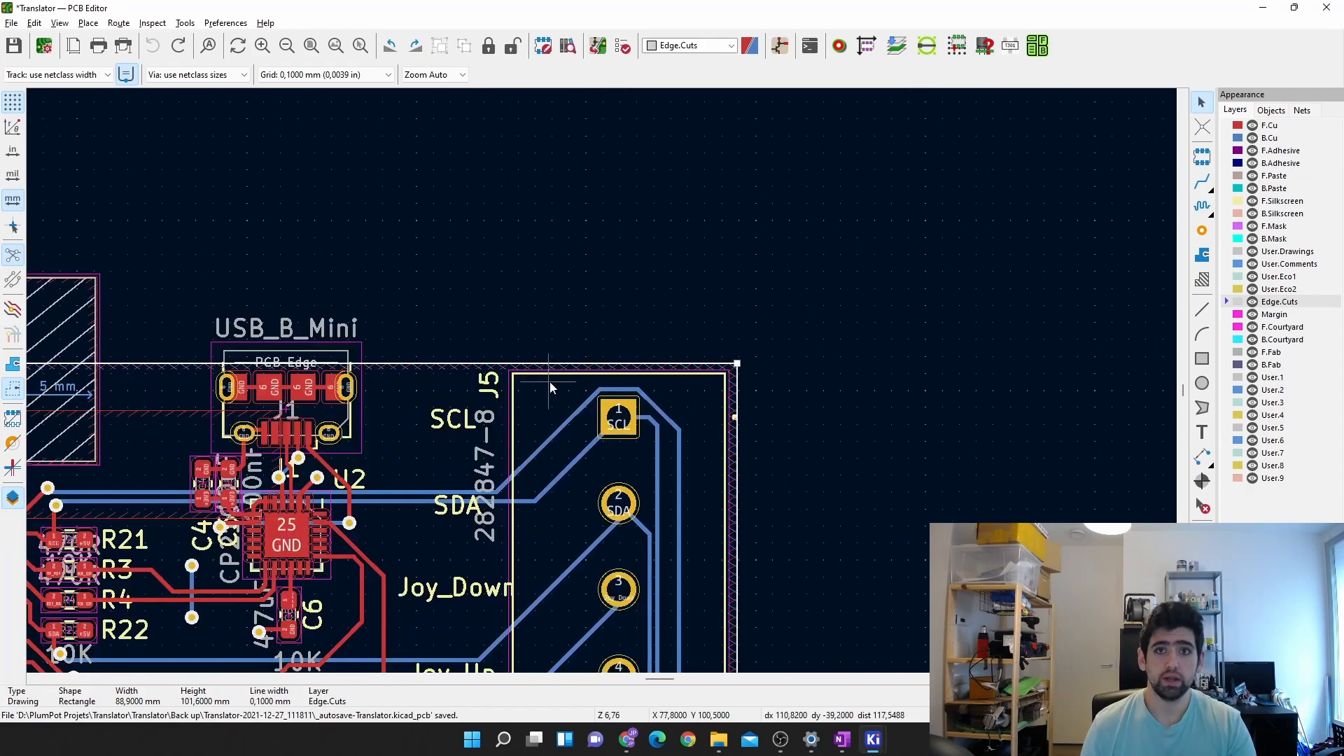
{"action": "scroll", "coordinate": [550, 386], "scroll_direction": "up", "scroll_amount": 3}
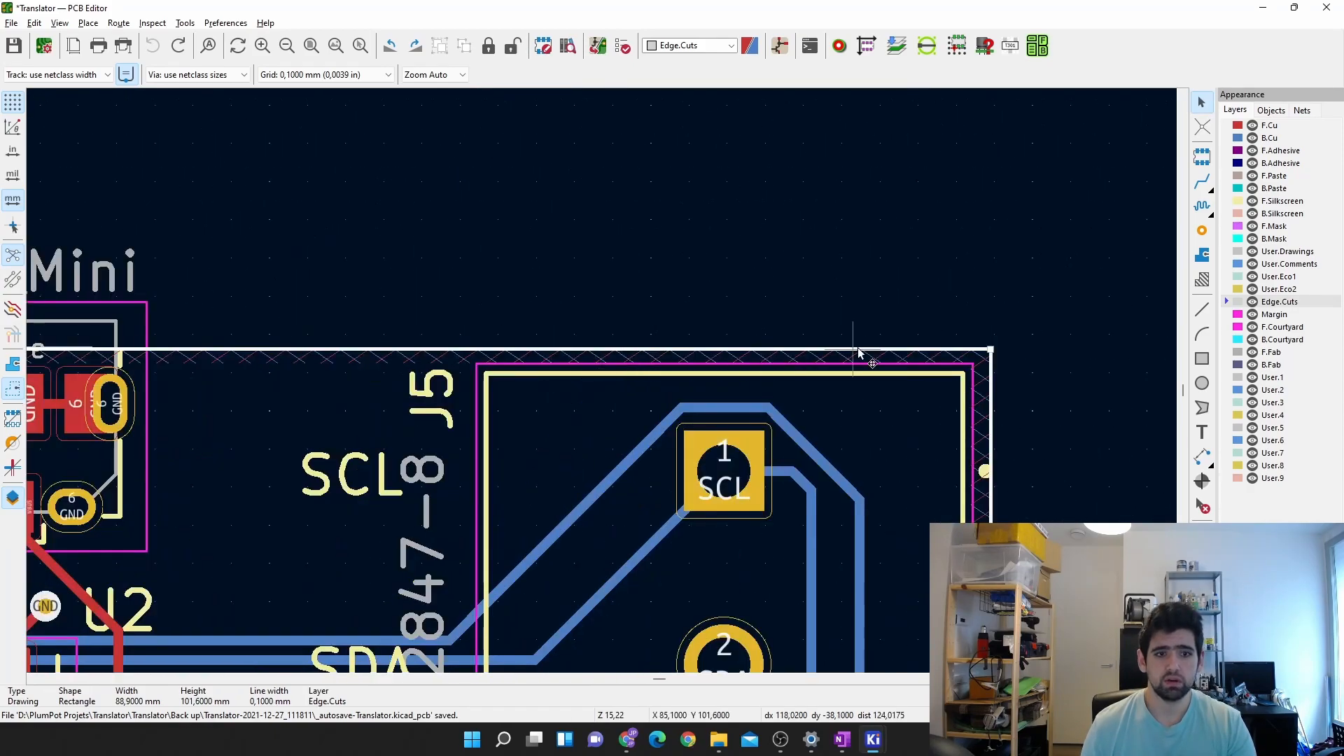
{"action": "double_click", "coordinate": [862, 351]}
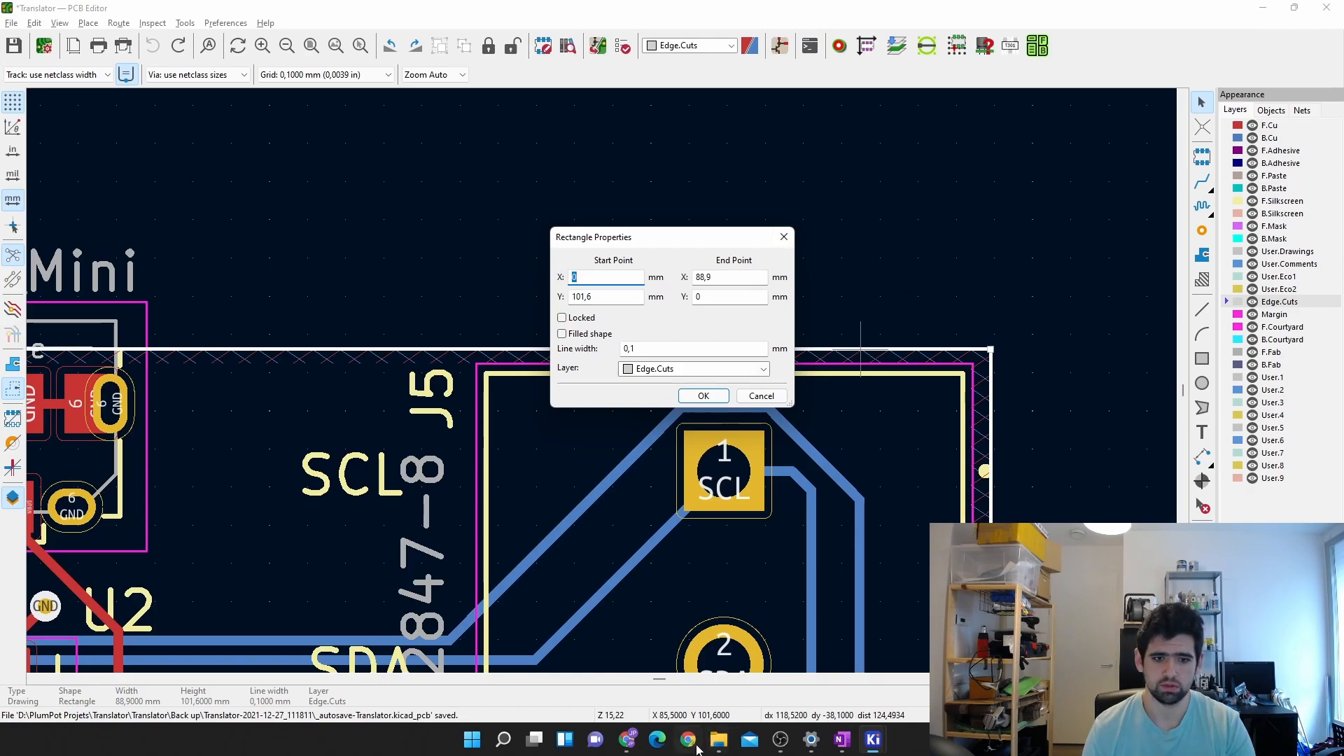
{"action": "left_click", "coordinate": [504, 745]}
{"action": "left_click", "coordinate": [742, 398]}
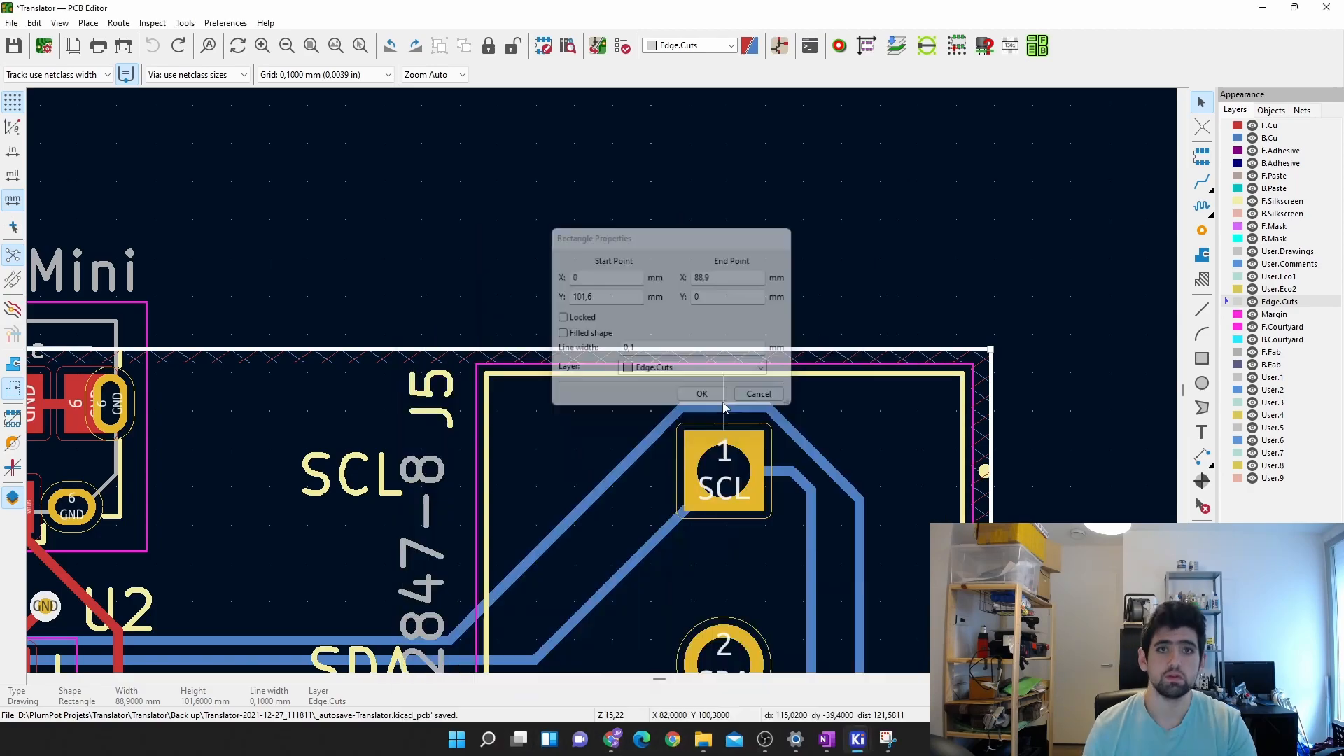
Step: Create a 5 by 5 grid array of the whole board with 88.9 mm horizontal and 101.6 mm vertical spacing
{"action": "scroll", "coordinate": [357, 329], "scroll_direction": "down", "scroll_amount": 5}
{"action": "middle_click_drag", "start_coordinate": [602, 381], "coordinate": [805, 154]}
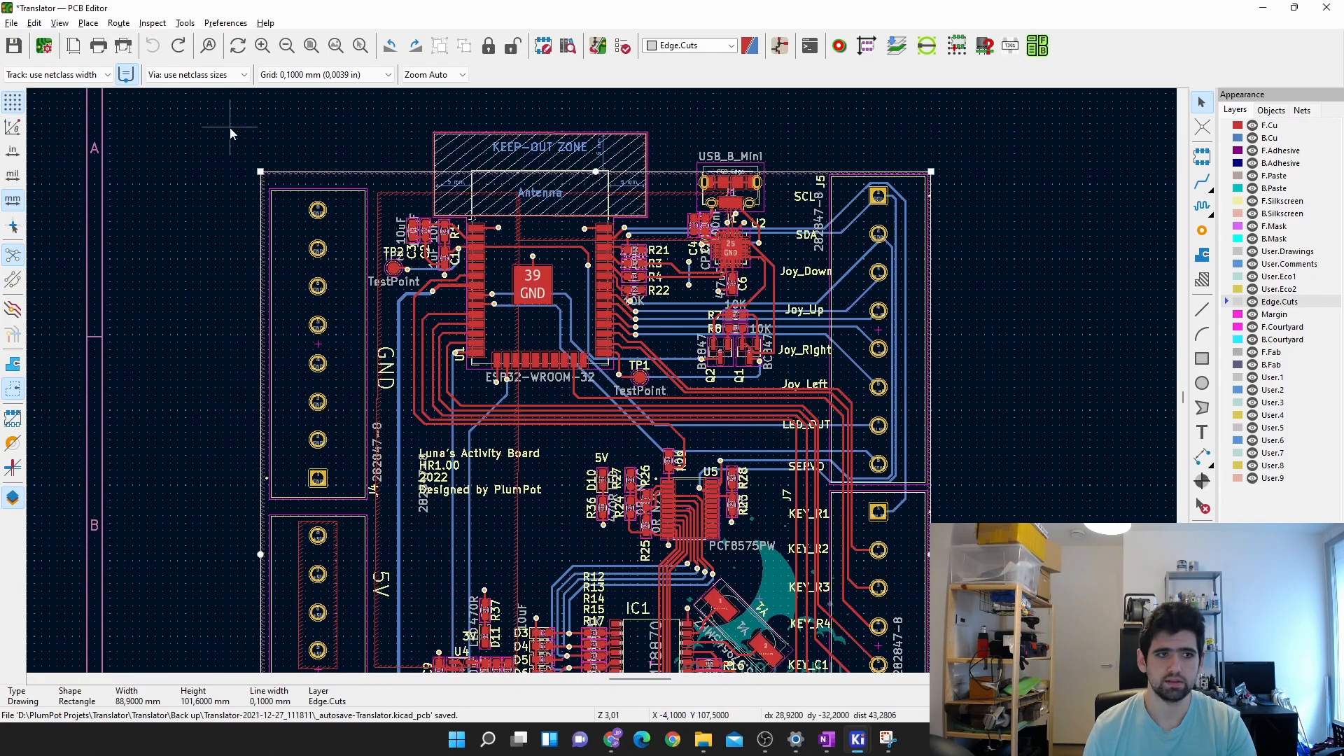
{"action": "scroll", "coordinate": [630, 349], "scroll_direction": "down", "scroll_amount": 5}
{"action": "left_click_drag", "start_coordinate": [512, 283], "coordinate": [748, 557]}
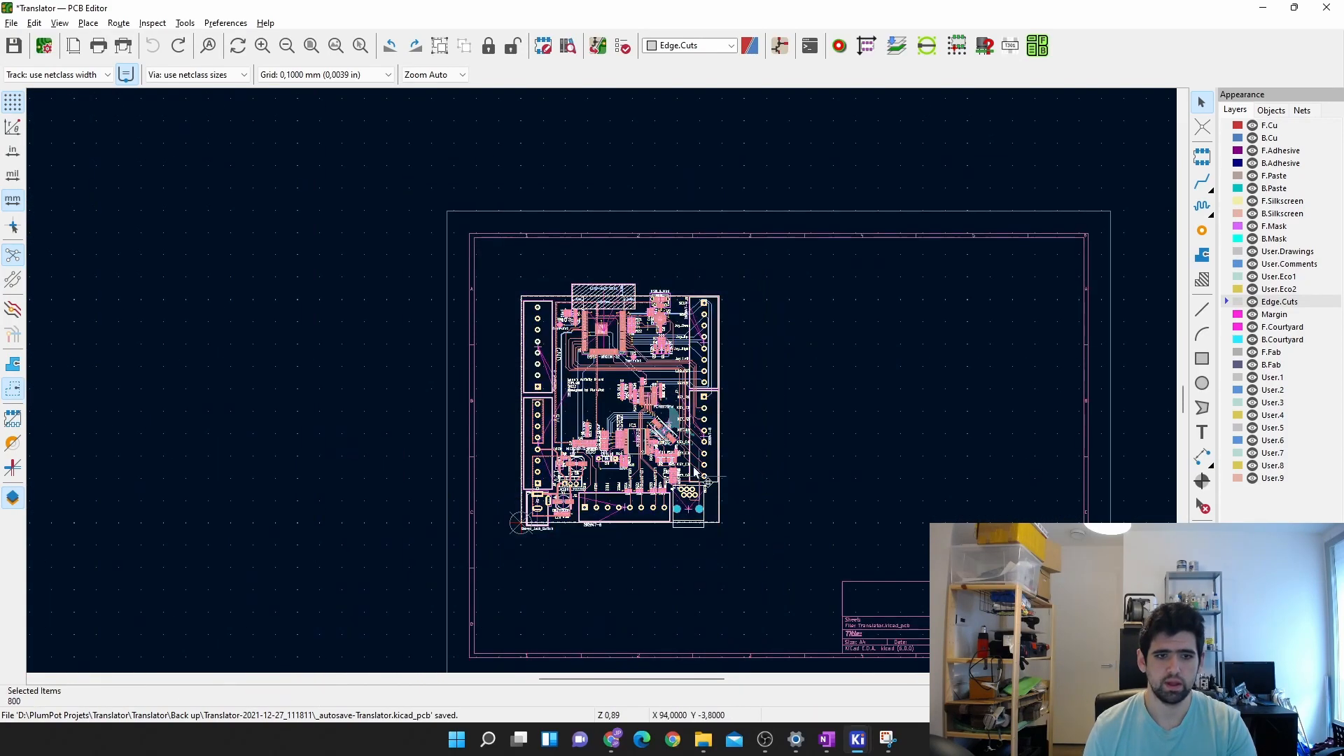
{"action": "right_click", "coordinate": [679, 411]}
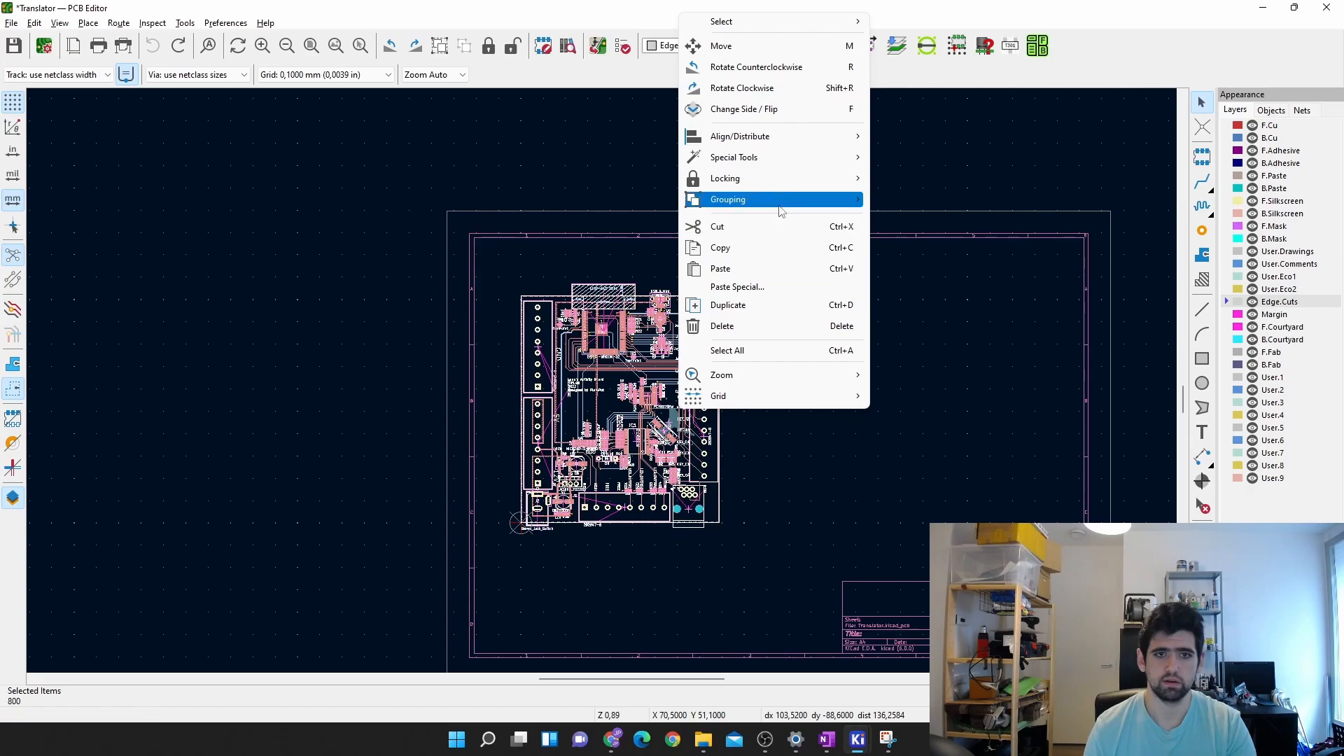
{"action": "mouse_move", "coordinate": [802, 157]}
{"action": "left_click", "coordinate": [951, 219]}
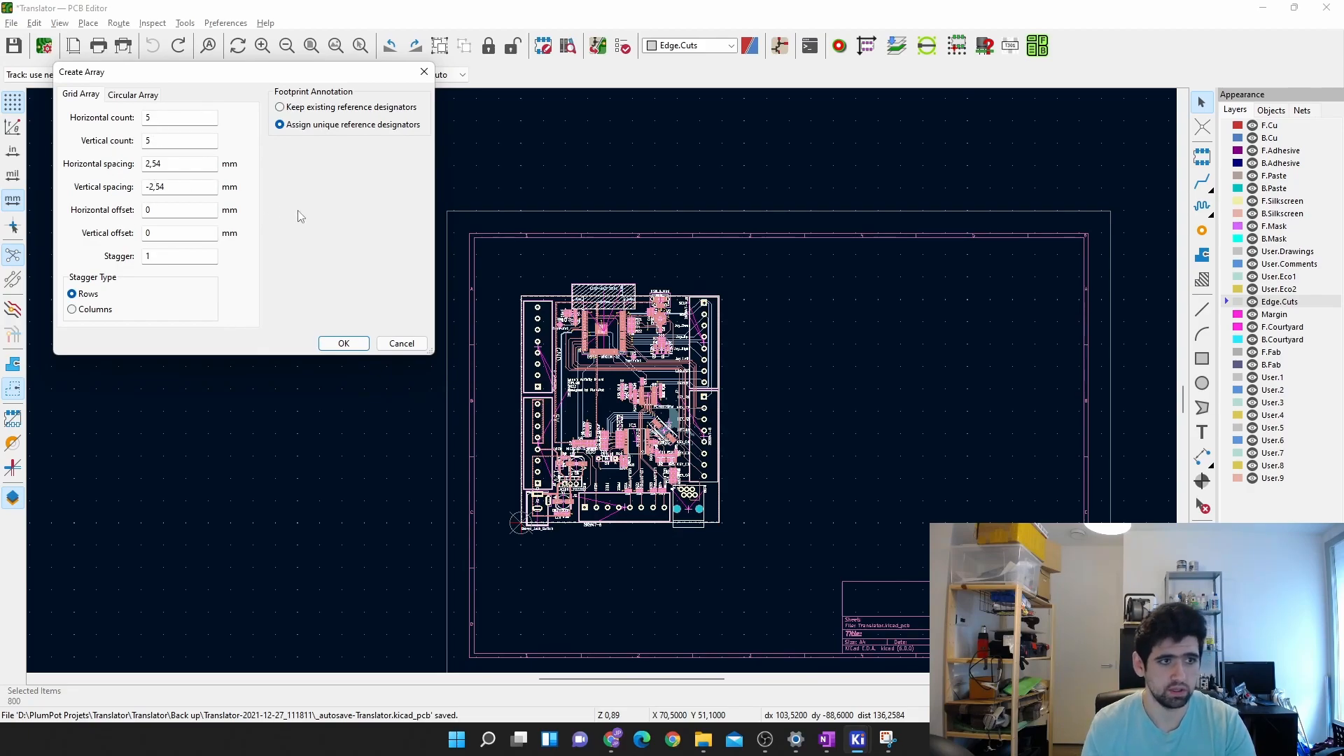
{"action": "left_click", "coordinate": [140, 162]}
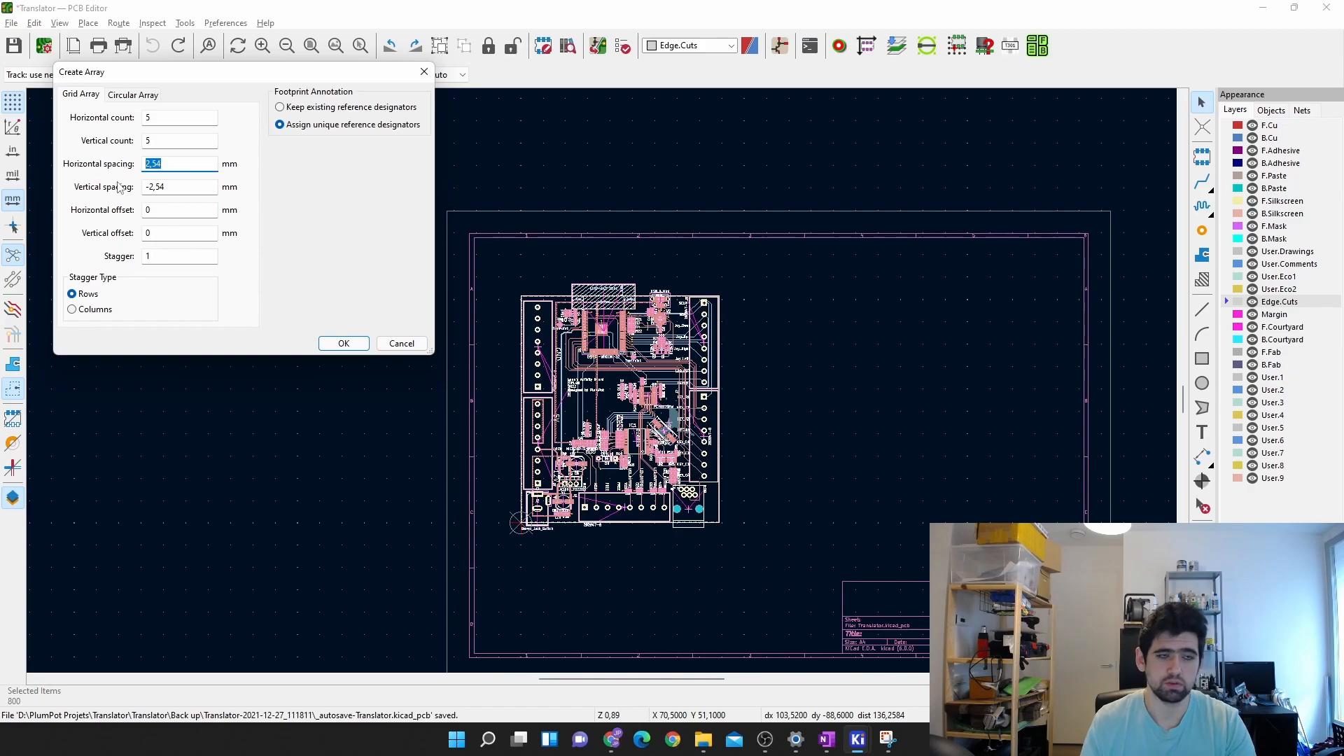
{"action": "type", "text": "88.9"}
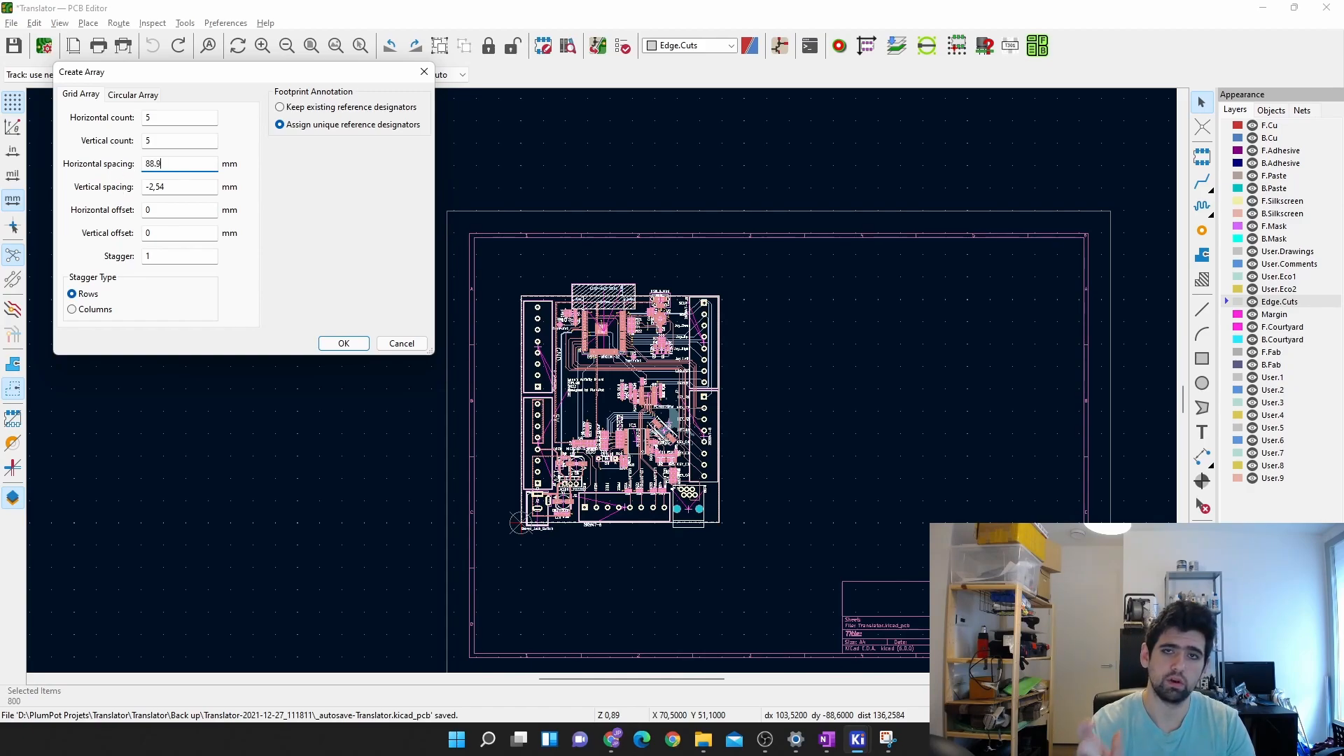
{"action": "key", "text": "Tab"}
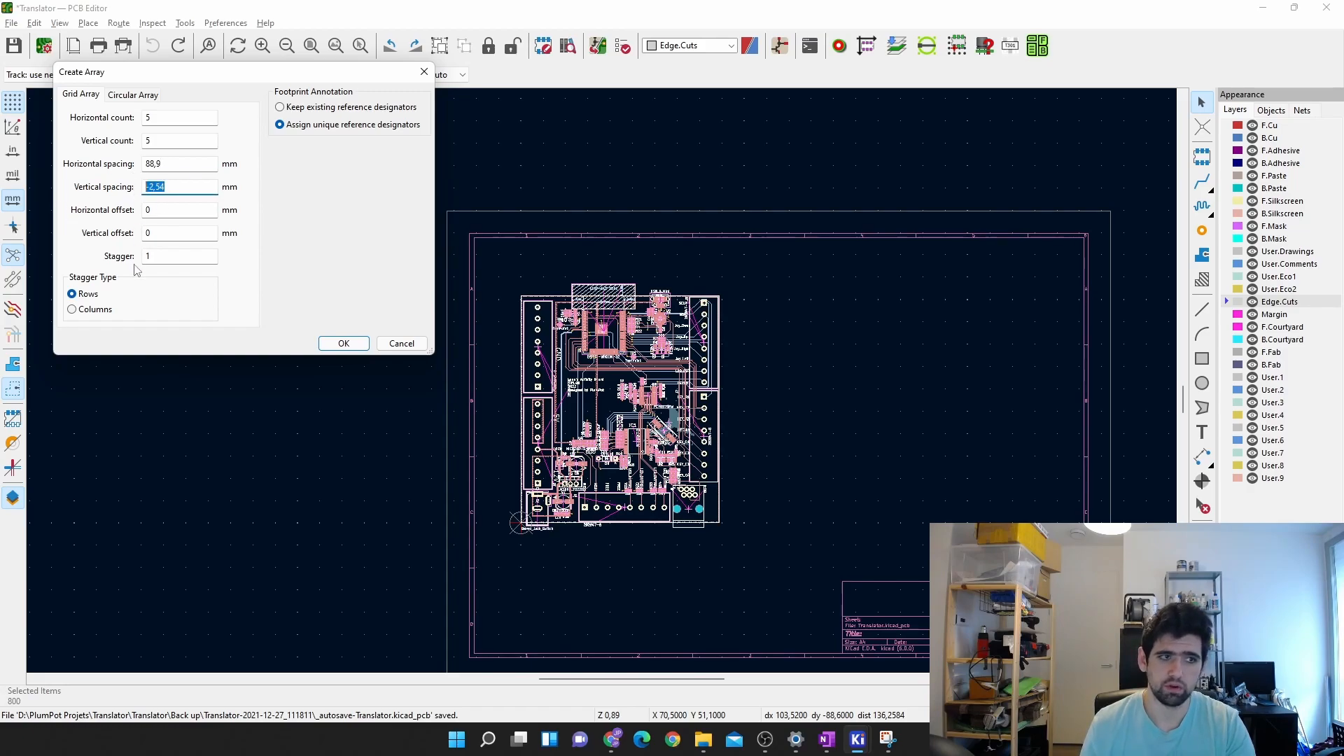
{"action": "type", "text": "101.6"}
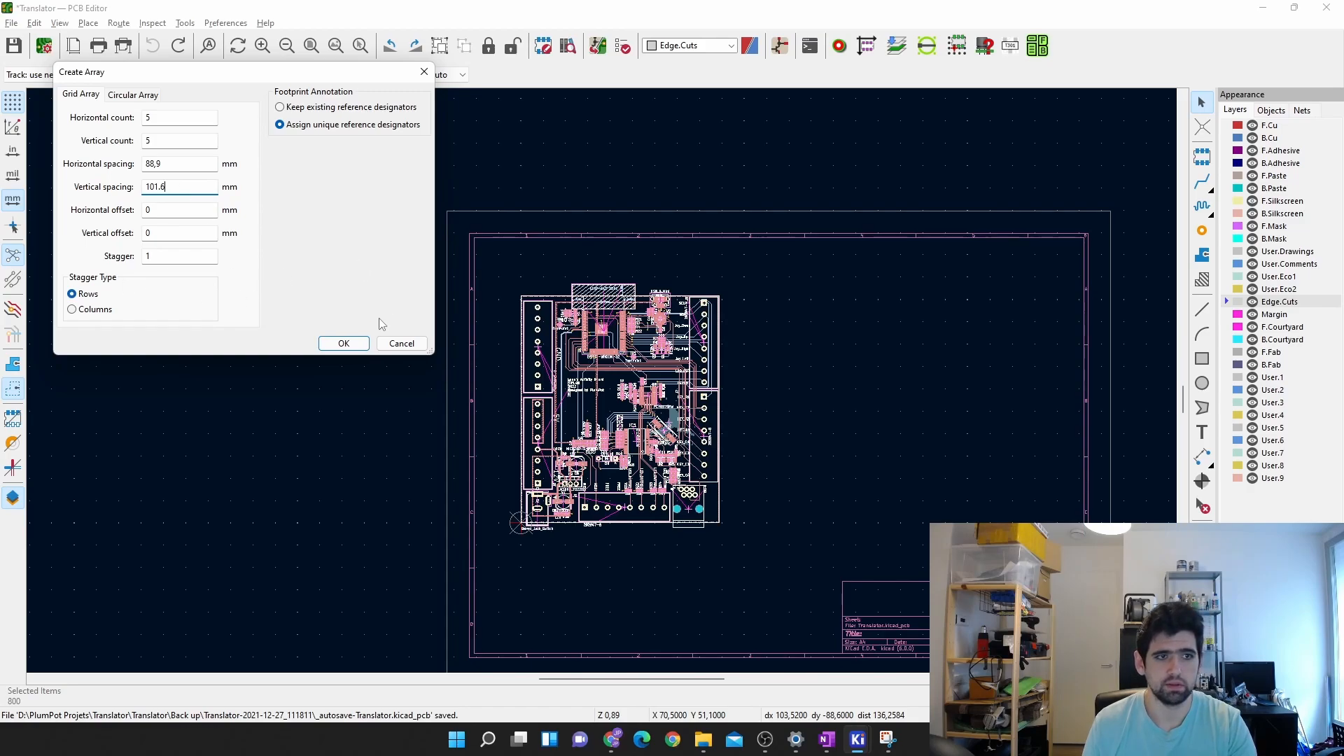
{"action": "left_click", "coordinate": [344, 344]}
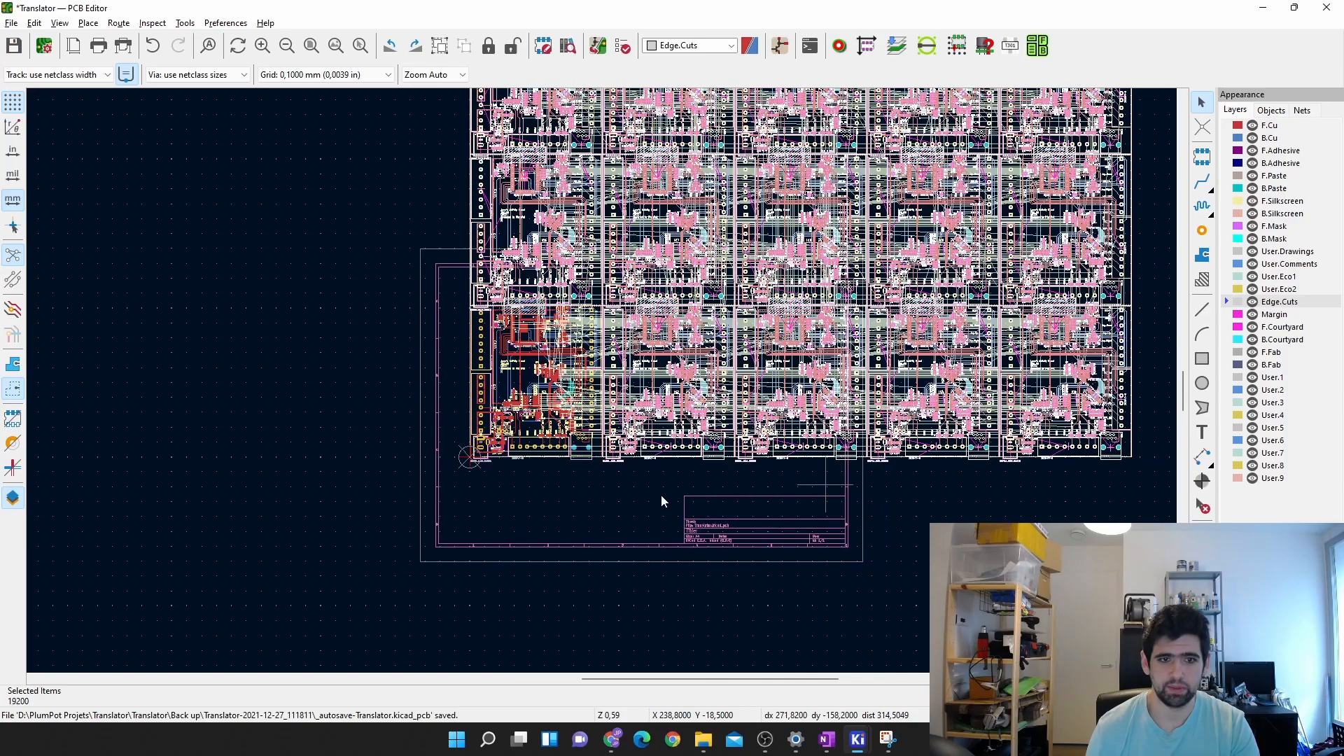
Step: Deselect the arrayed boards and examine the complete panel in the layout
{"action": "scroll", "coordinate": [661, 494], "scroll_direction": "down", "scroll_amount": 2}
{"action": "scroll", "coordinate": [600, 380], "scroll_direction": "down", "scroll_amount": 1}
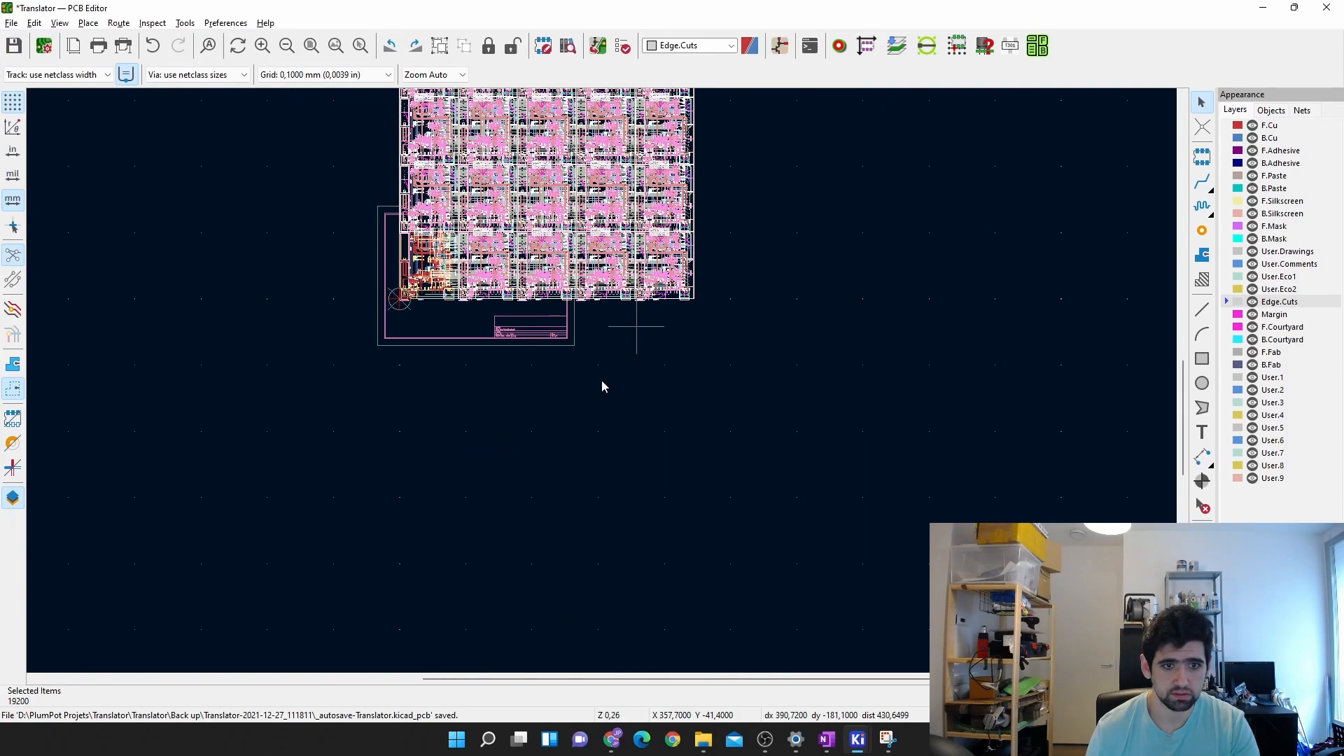
{"action": "scroll", "coordinate": [609, 430], "scroll_direction": "down", "scroll_amount": 1}
{"action": "middle_click_drag", "start_coordinate": [722, 141], "coordinate": [721, 261]}
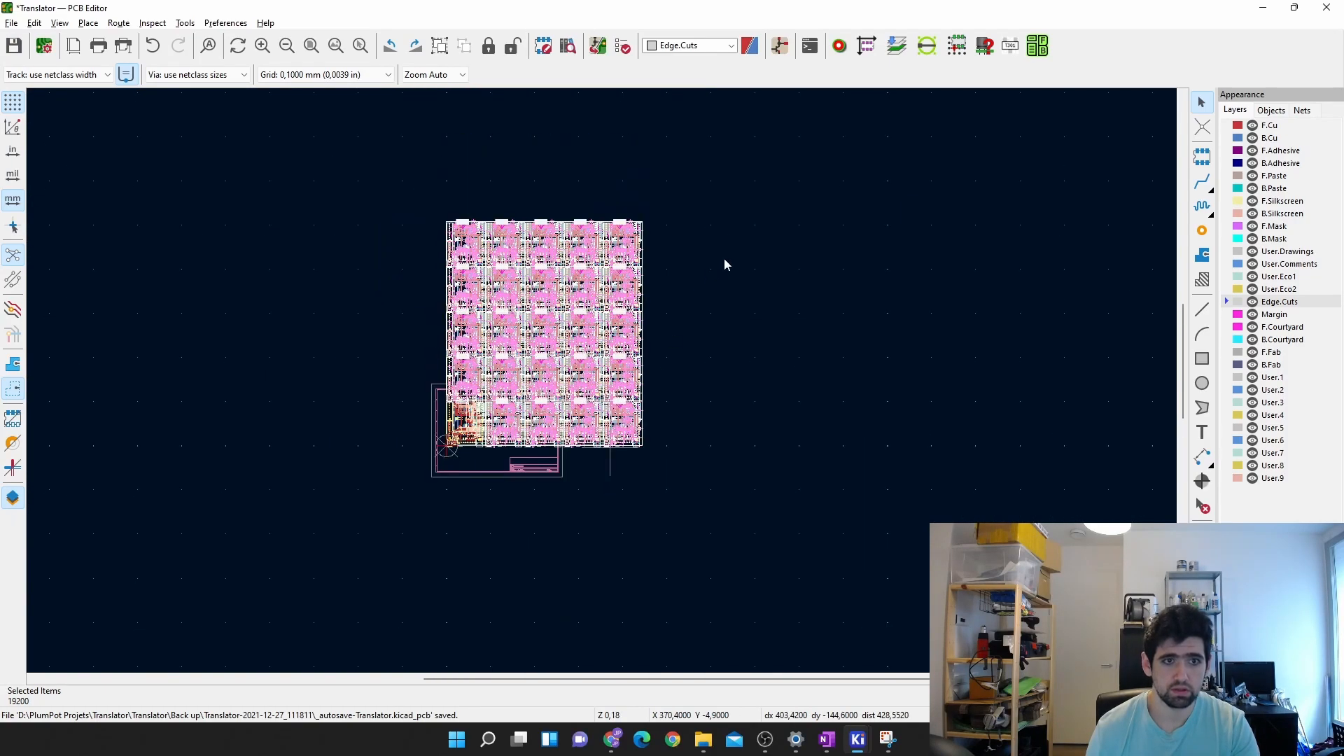
{"action": "left_click", "coordinate": [300, 237]}
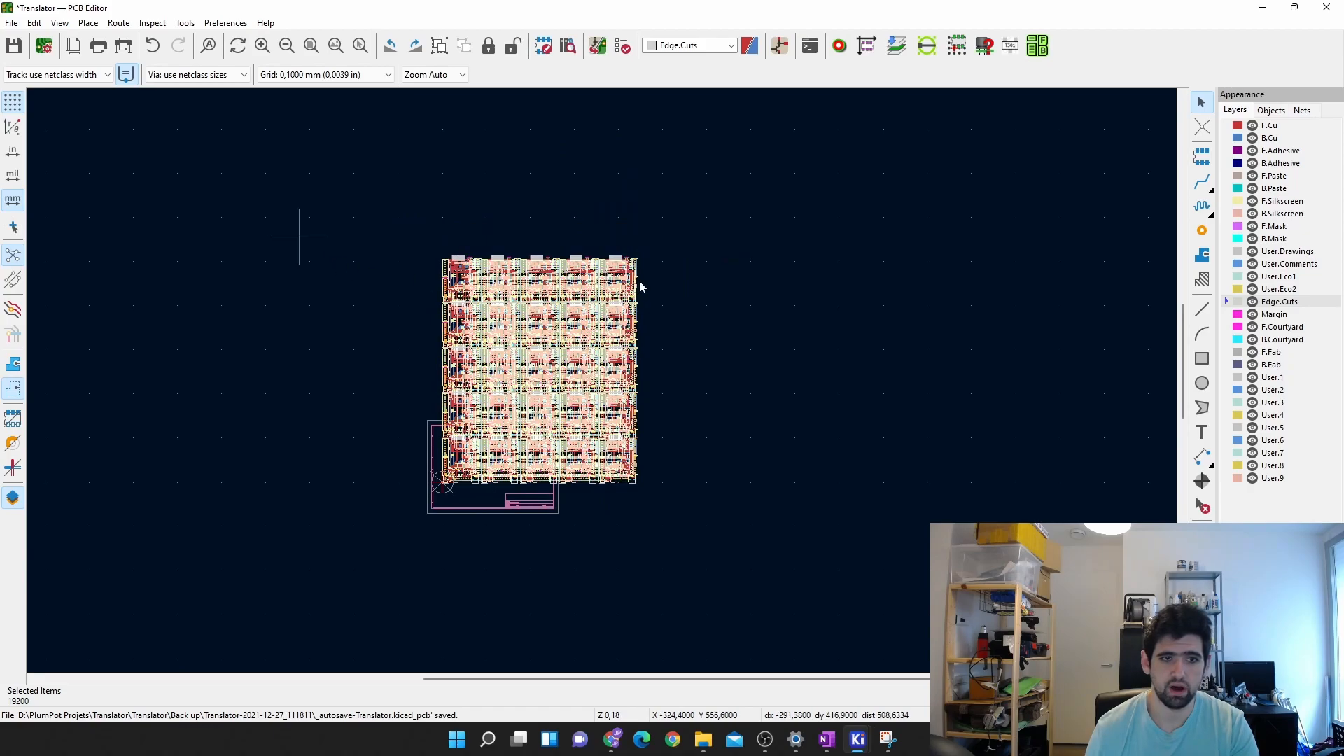
{"action": "left_click", "coordinate": [639, 279]}
{"action": "scroll", "coordinate": [586, 360], "scroll_direction": "up", "scroll_amount": 1}
{"action": "scroll", "coordinate": [601, 384], "scroll_direction": "up", "scroll_amount": 2}
{"action": "scroll", "coordinate": [601, 384], "scroll_direction": "down", "scroll_amount": 1}
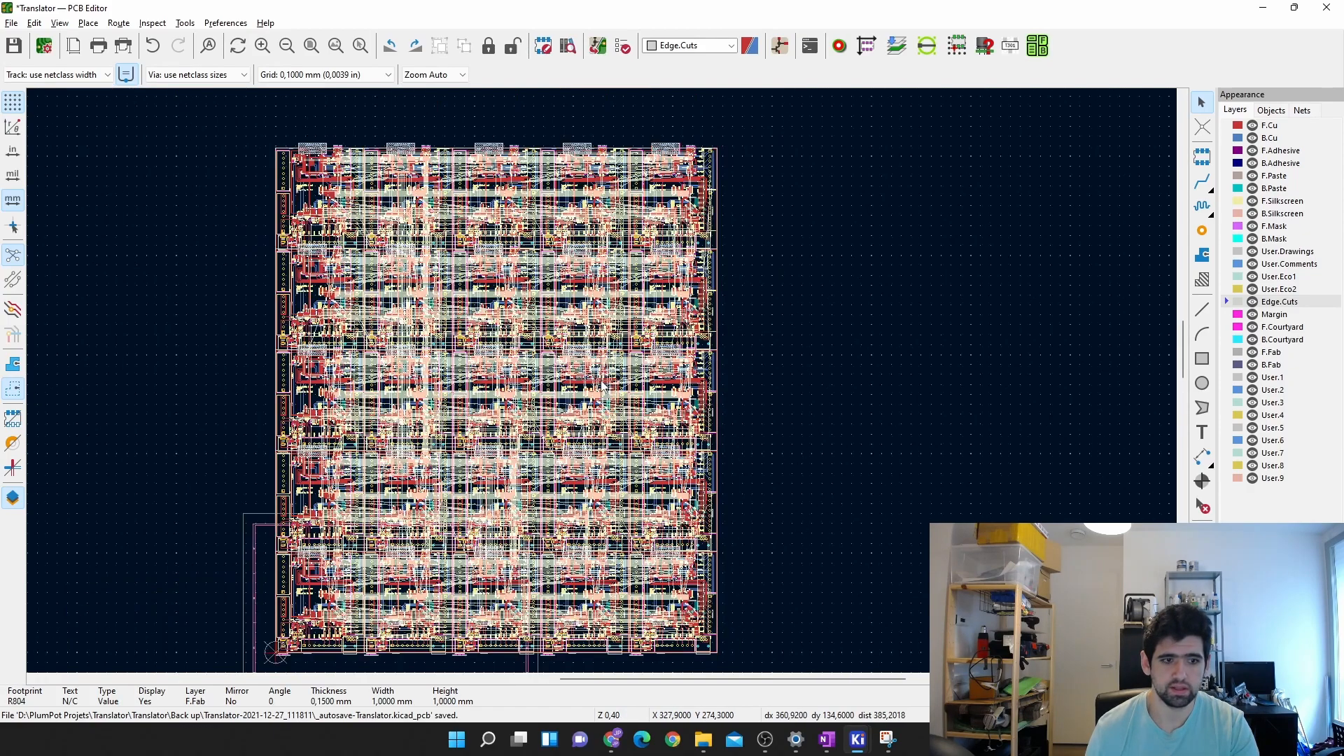
Step: Open the 3D view of the panel and inspect the adjoining boards and their components up close
{"action": "key", "text": "alt+3"}
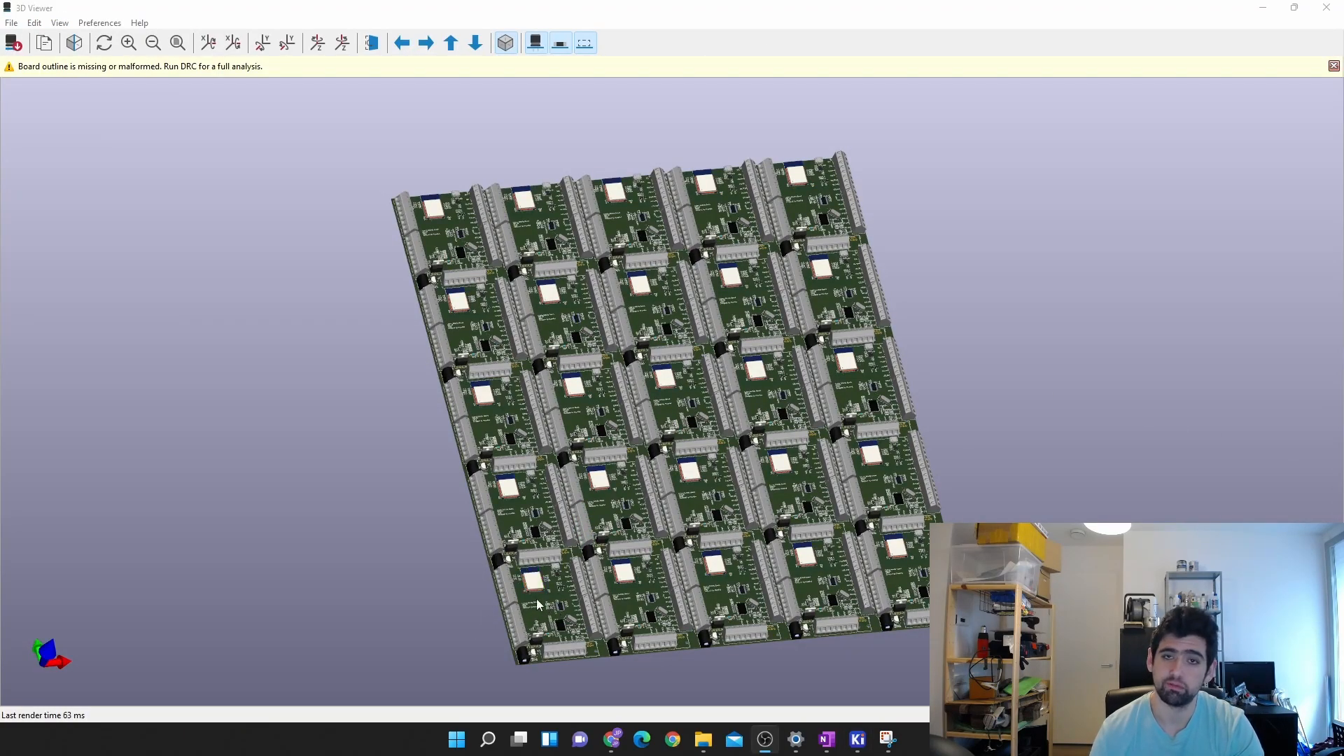
{"action": "scroll", "coordinate": [539, 542], "scroll_direction": "up", "scroll_amount": 1}
{"action": "scroll", "coordinate": [466, 541], "scroll_direction": "up", "scroll_amount": 3}
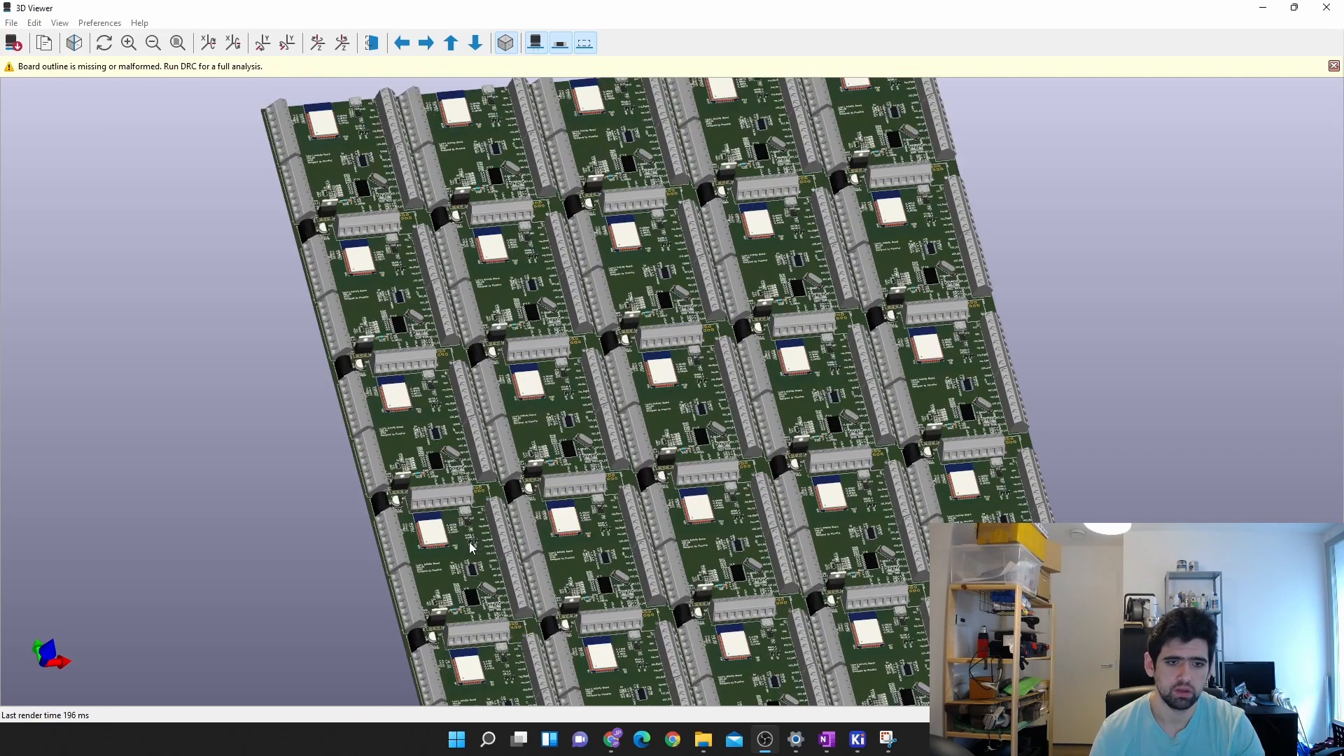
{"action": "scroll", "coordinate": [998, 434], "scroll_direction": "up", "scroll_amount": 3}
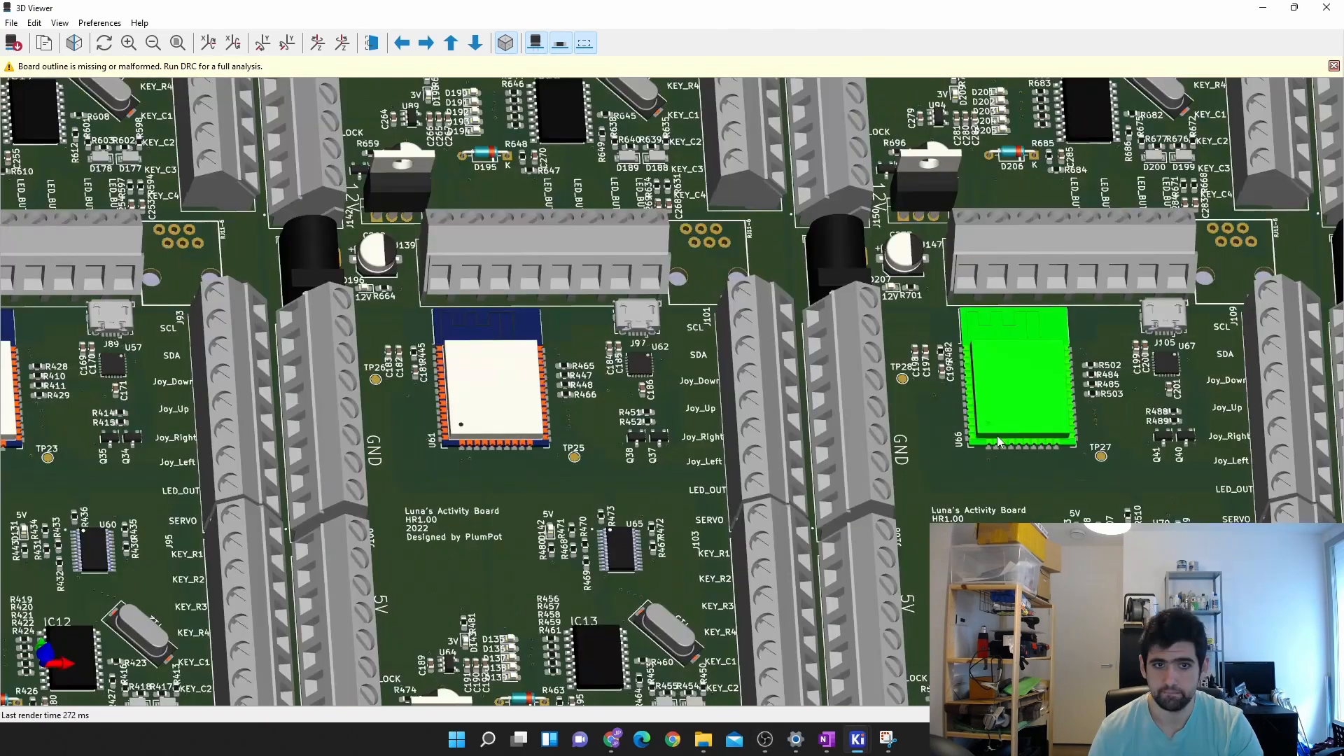
Step: Inspect the board boundaries in the 3D panel view from other angles and close the 3D viewer
{"action": "scroll", "coordinate": [966, 463], "scroll_direction": "up", "scroll_amount": 1}
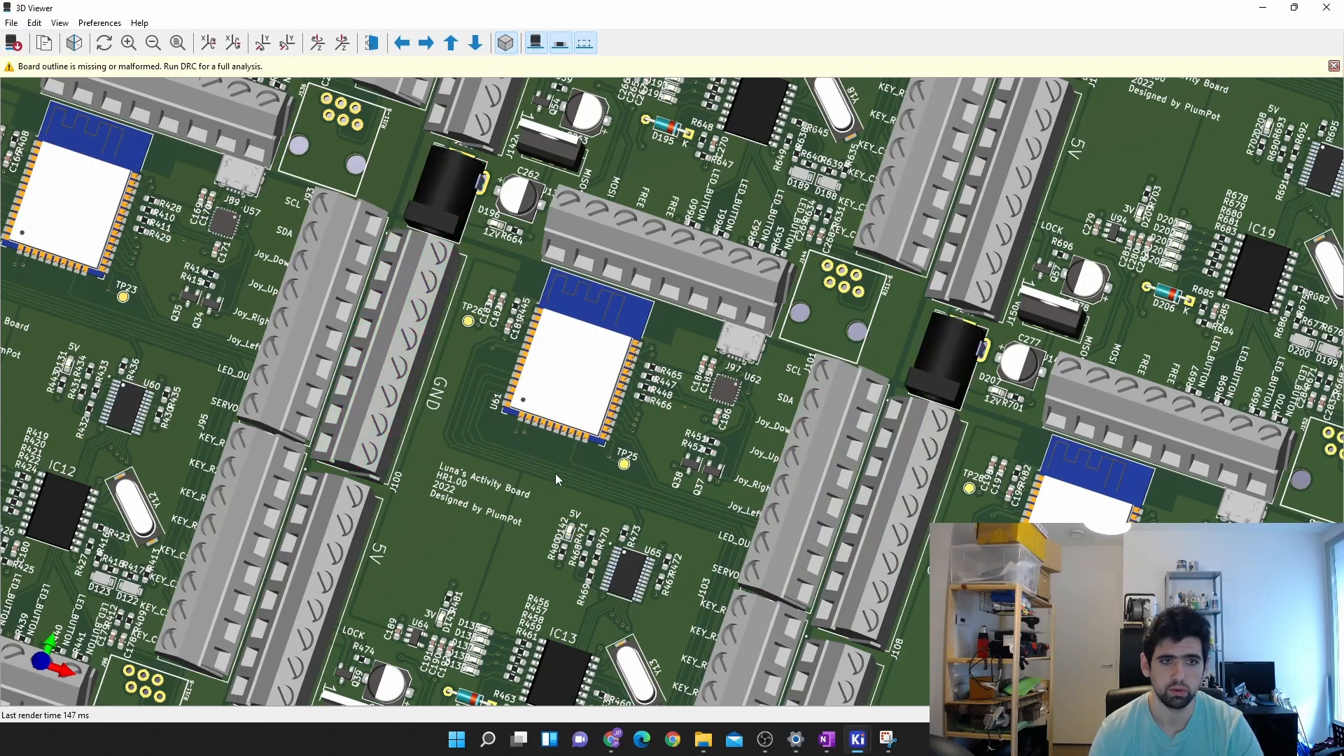
{"action": "middle_click_drag", "start_coordinate": [599, 367], "coordinate": [861, 260]}
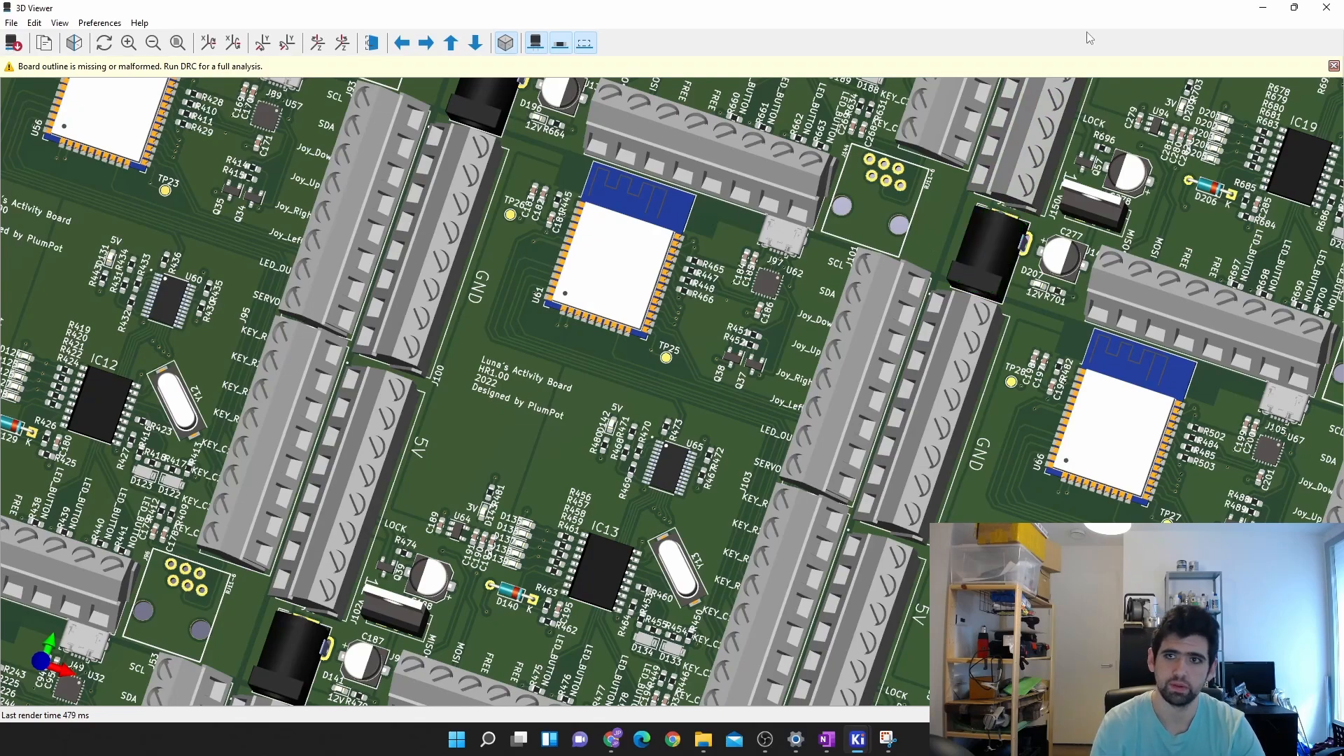
{"action": "left_click", "coordinate": [1326, 7]}
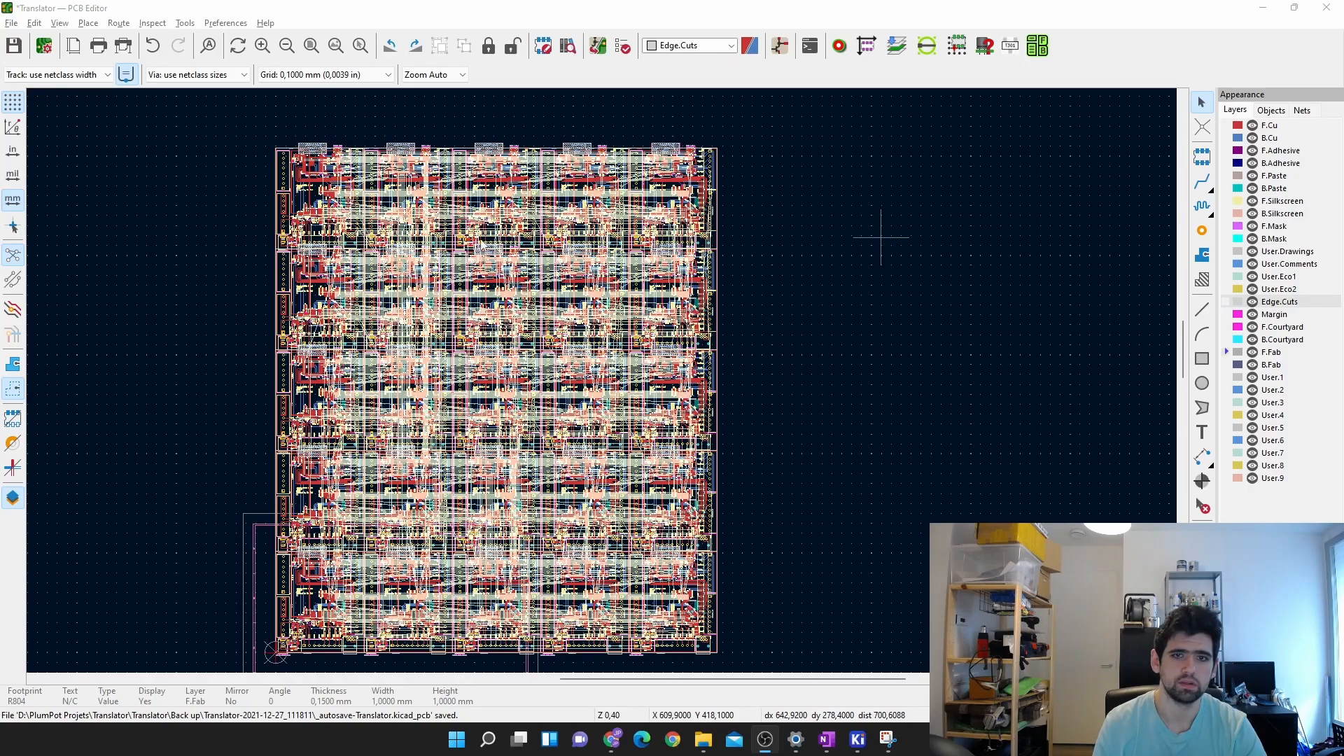
Step: Place a "V-Score" text on the F.Fab layer just above the panel's top edge, near the seam between two boards
{"action": "left_click", "coordinate": [595, 329]}
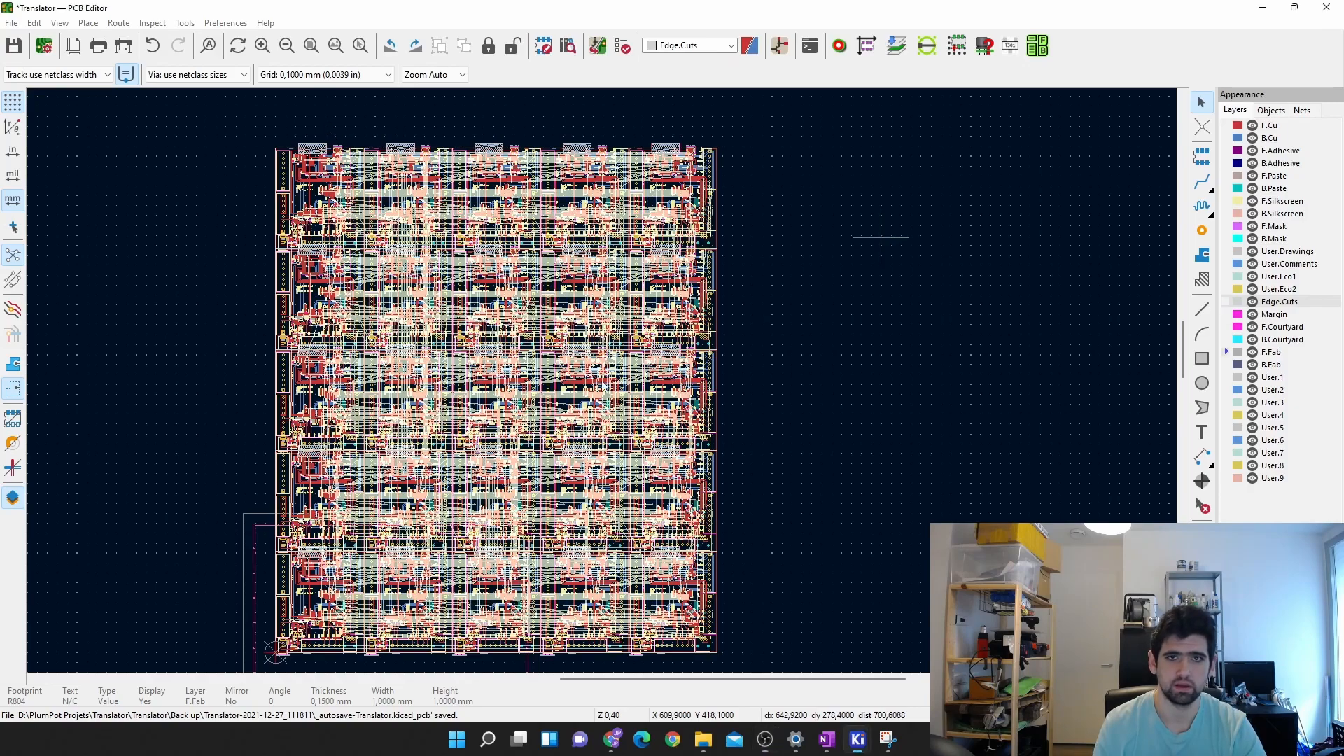
{"action": "scroll", "coordinate": [358, 161], "scroll_direction": "up", "scroll_amount": 2}
{"action": "middle_click_drag", "start_coordinate": [954, 516], "coordinate": [634, 213]}
{"action": "left_click", "coordinate": [1203, 432]}
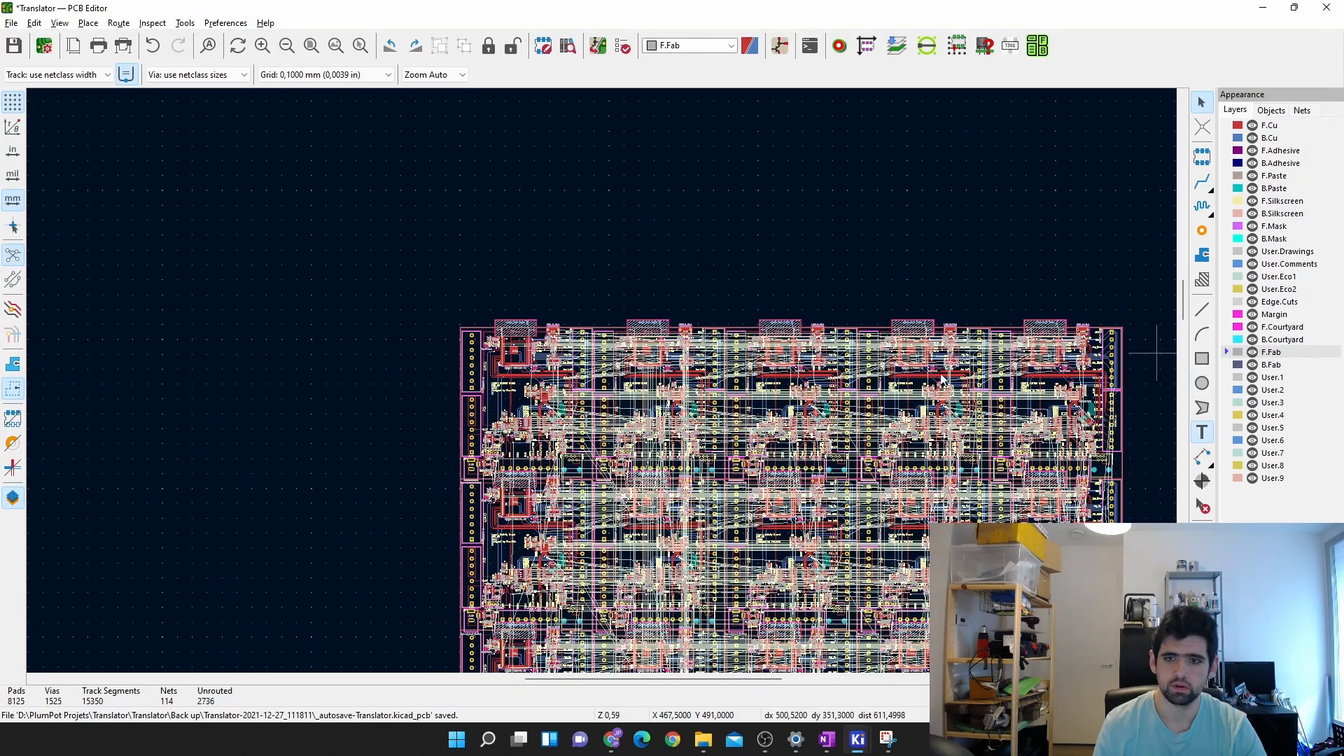
{"action": "left_click", "coordinate": [582, 288]}
{"action": "type", "text": "V-Score"}
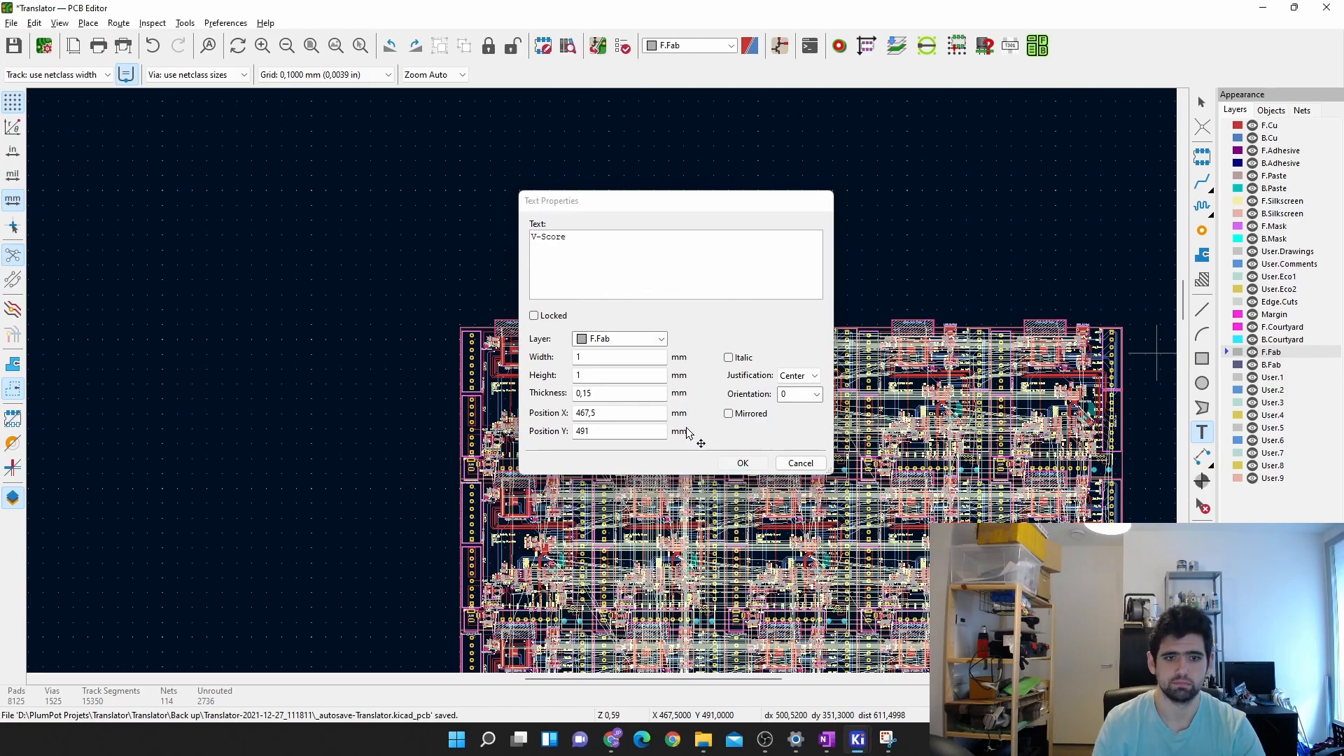
{"action": "left_click", "coordinate": [742, 463]}
{"action": "scroll", "coordinate": [616, 390], "scroll_direction": "up", "scroll_amount": 7}
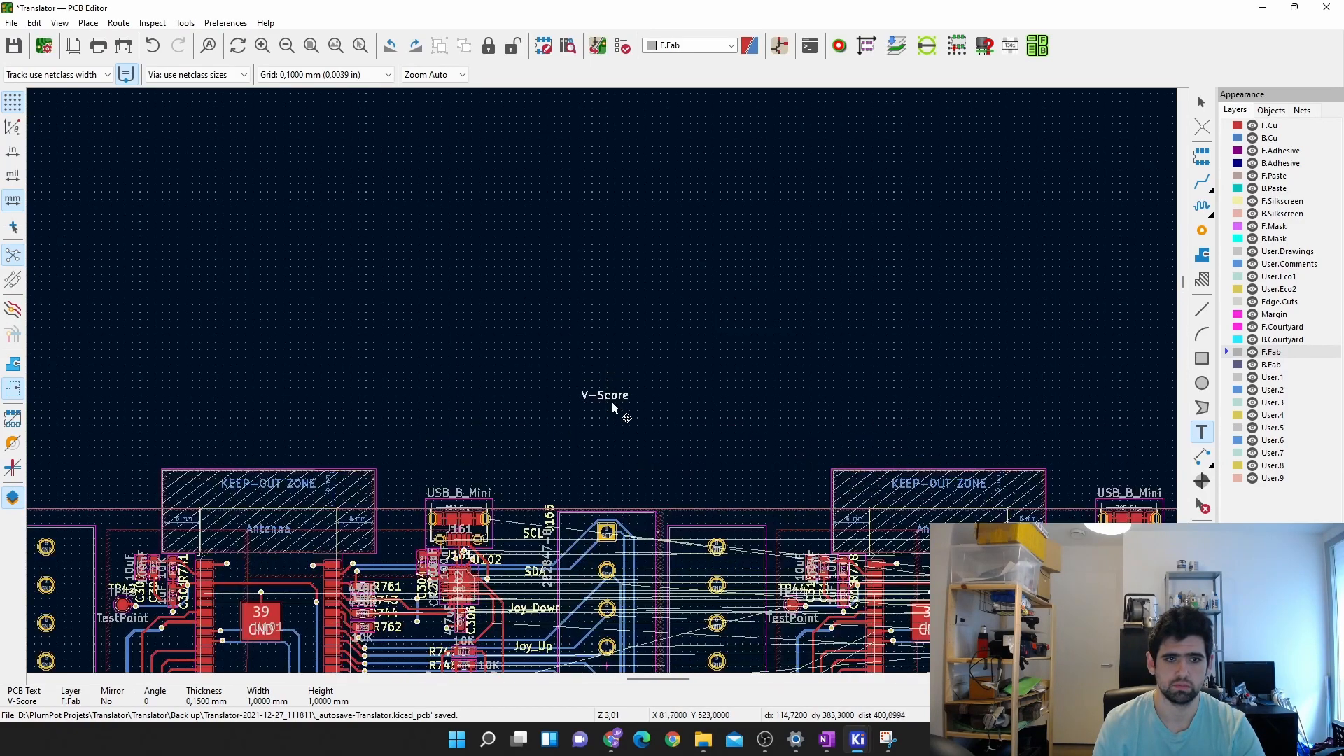
{"action": "left_click", "coordinate": [657, 442]}
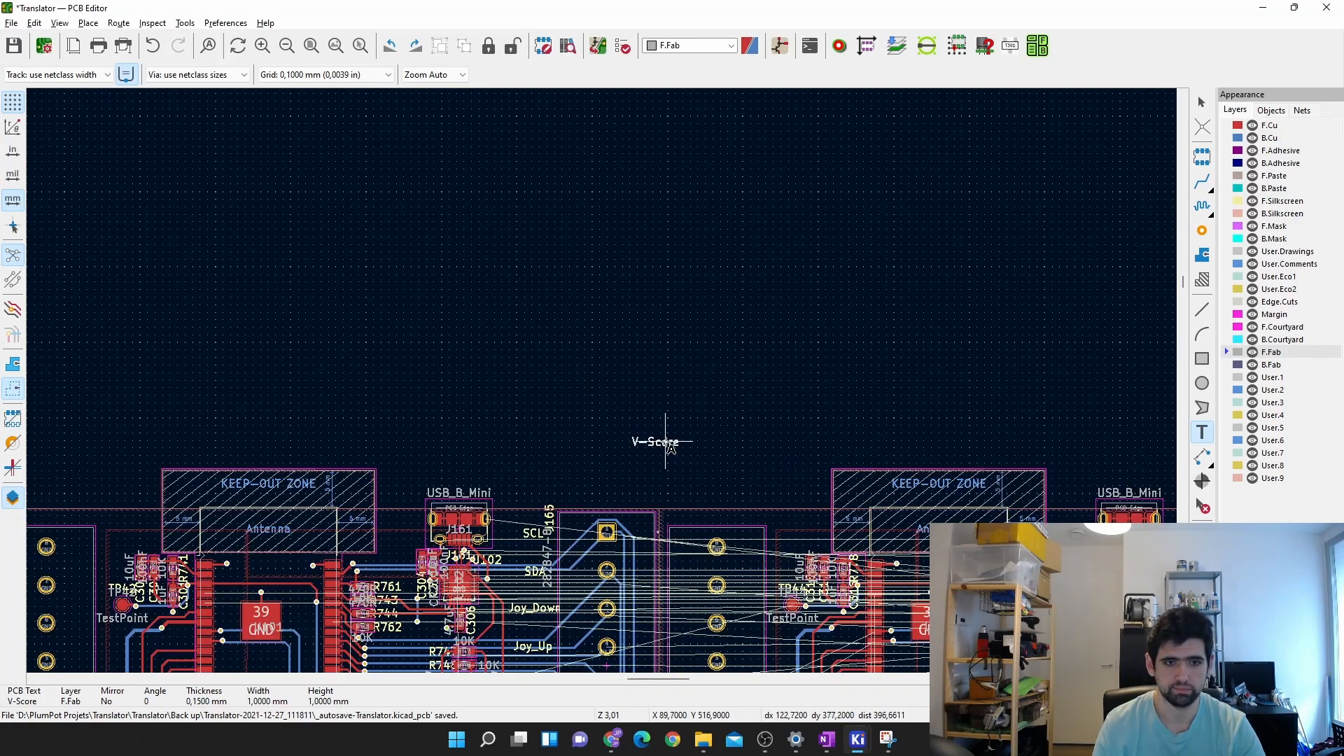
{"action": "key", "text": "Escape"}
Step: Rotate the V-Score text to 90° and align it above the vertical seam between the two adjoining boards
{"action": "left_click", "coordinate": [663, 448]}
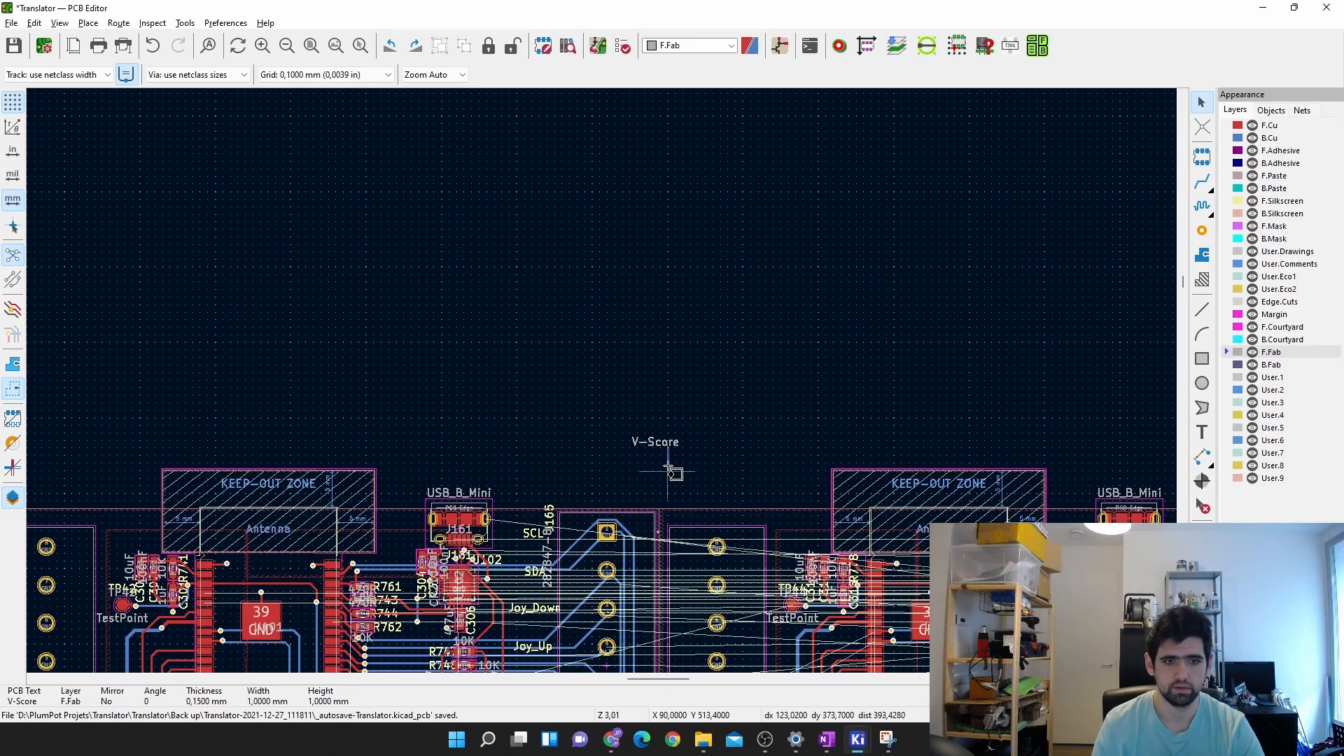
{"action": "key", "text": "m"}
{"action": "key", "text": "r"}
{"action": "left_click", "coordinate": [660, 467]}
{"action": "scroll", "coordinate": [606, 390], "scroll_direction": "up", "scroll_amount": 6}
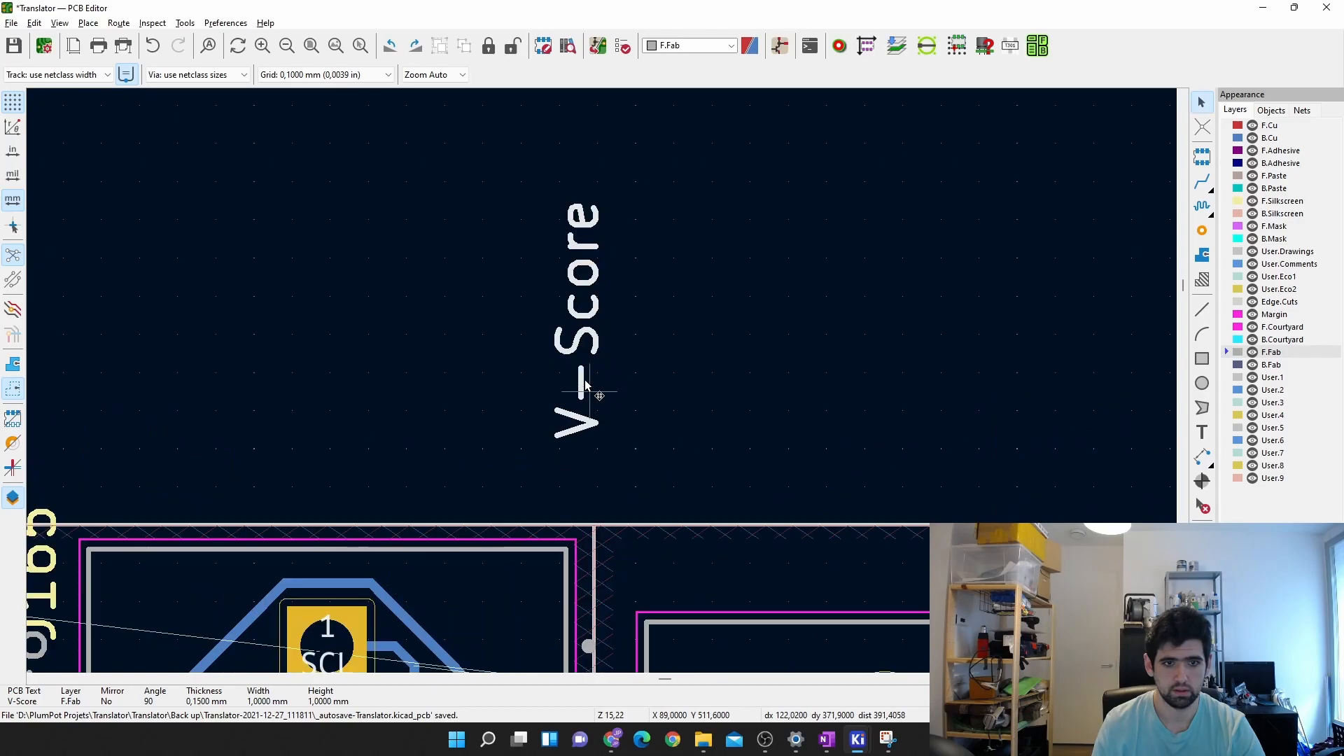
{"action": "left_click_drag", "start_coordinate": [582, 341], "coordinate": [591, 368]}
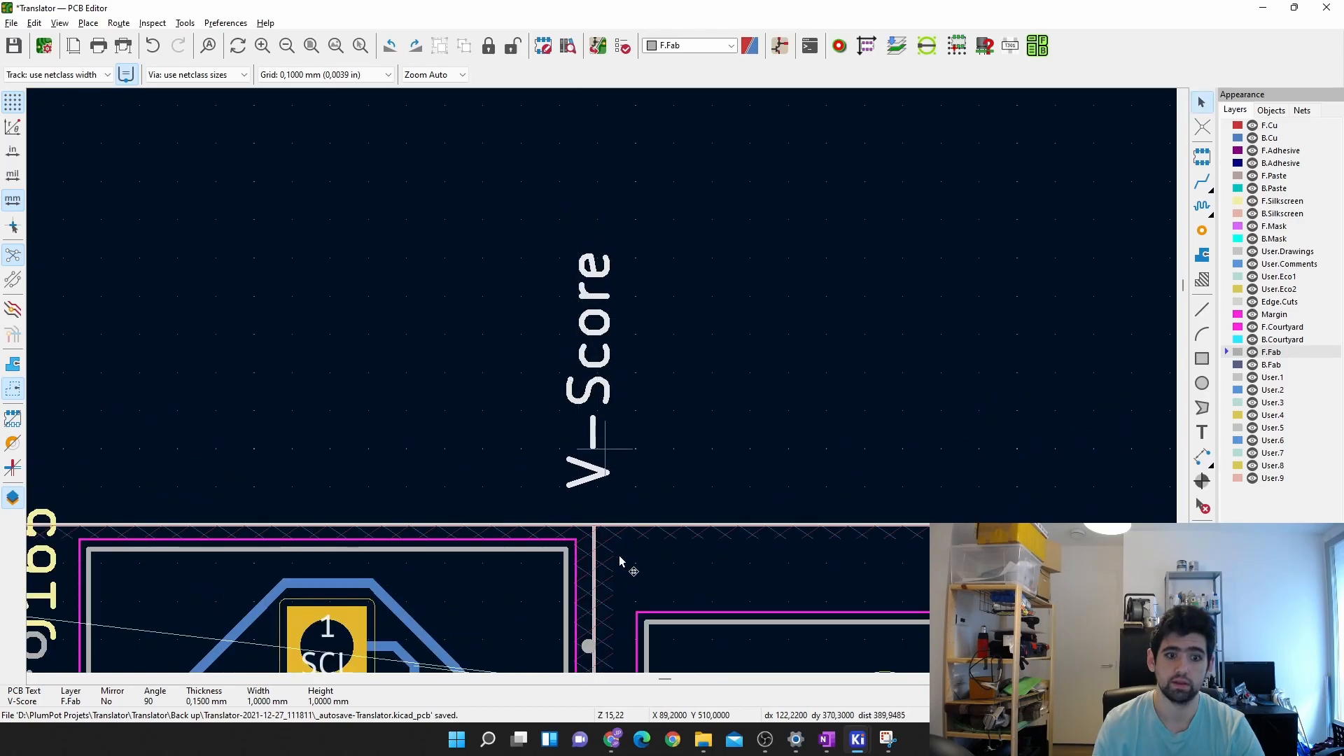
Step: Try to draw a short F.Fab line along the vertical board seam below the V-Score text
{"action": "middle_click_drag", "start_coordinate": [599, 576], "coordinate": [581, 378]}
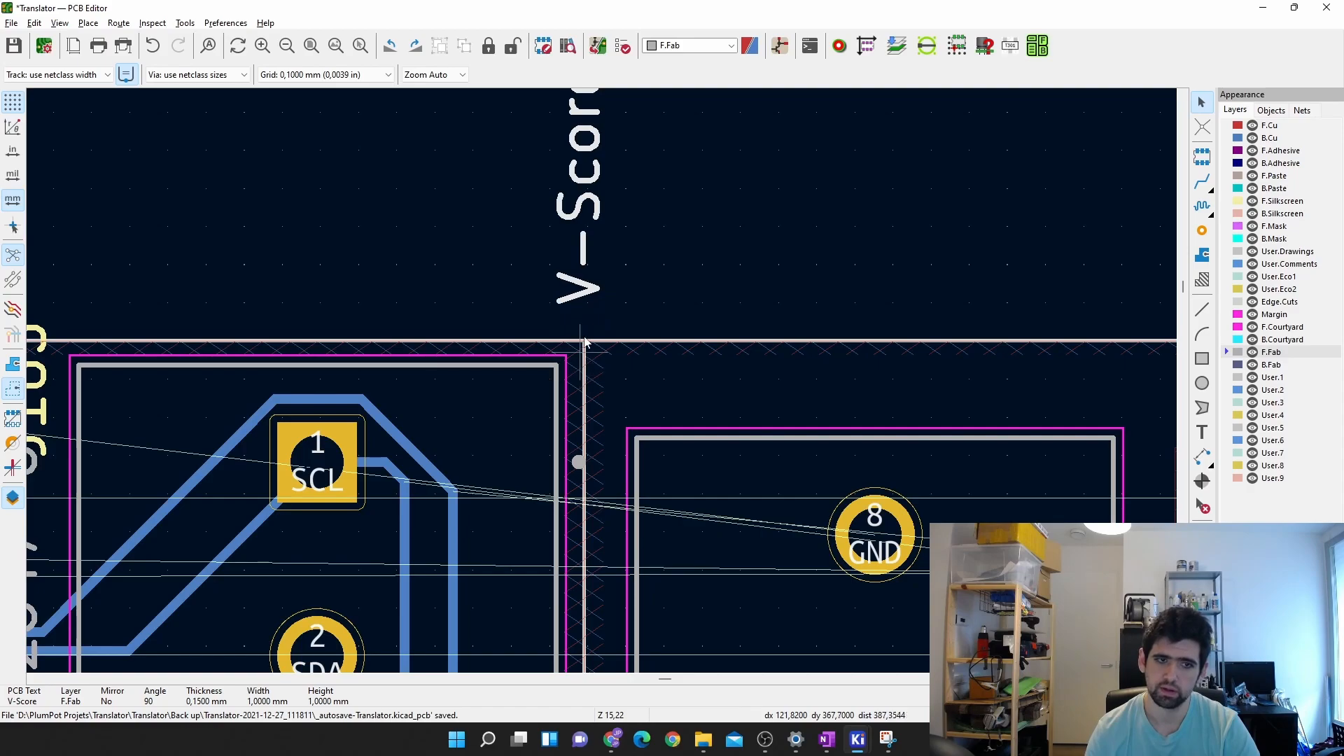
{"action": "scroll", "coordinate": [591, 375], "scroll_direction": "down", "scroll_amount": 4}
{"action": "scroll", "coordinate": [601, 378], "scroll_direction": "up", "scroll_amount": 4}
{"action": "scroll", "coordinate": [601, 378], "scroll_direction": "up", "scroll_amount": 3}
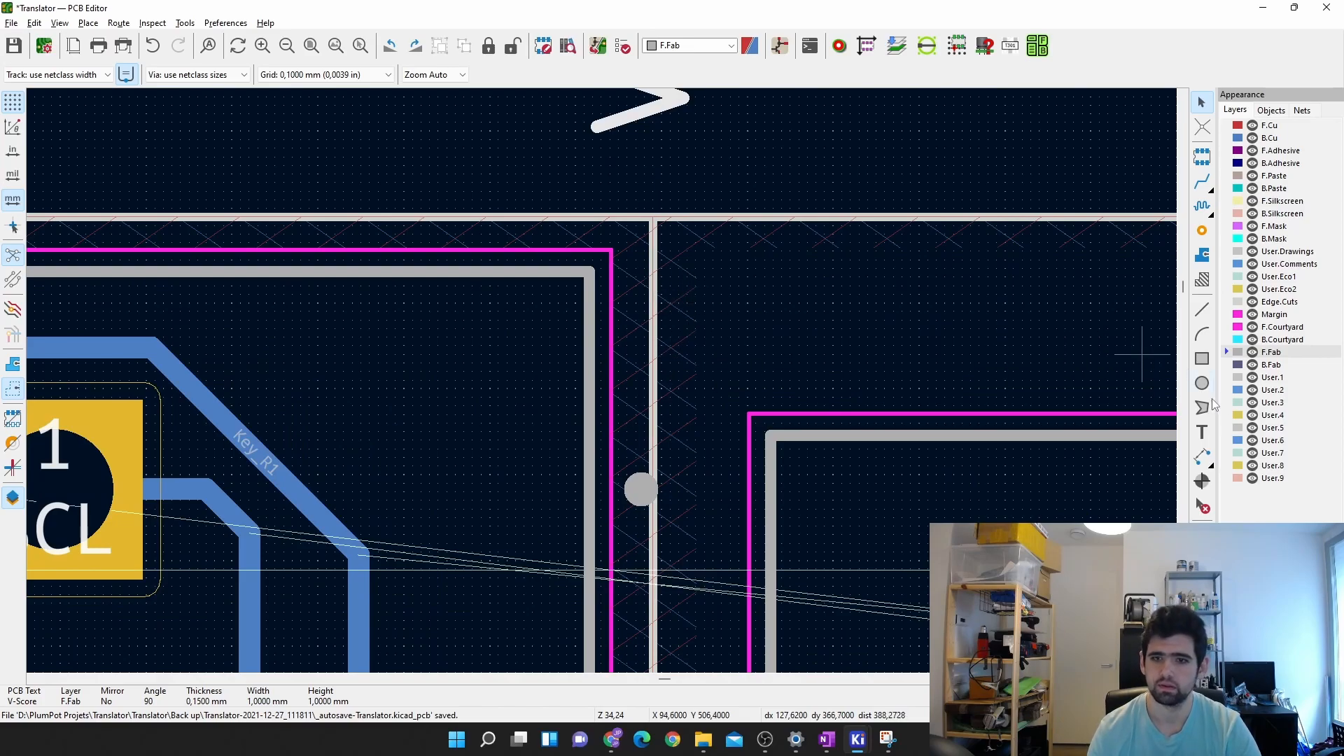
{"action": "key", "text": "Escape"}
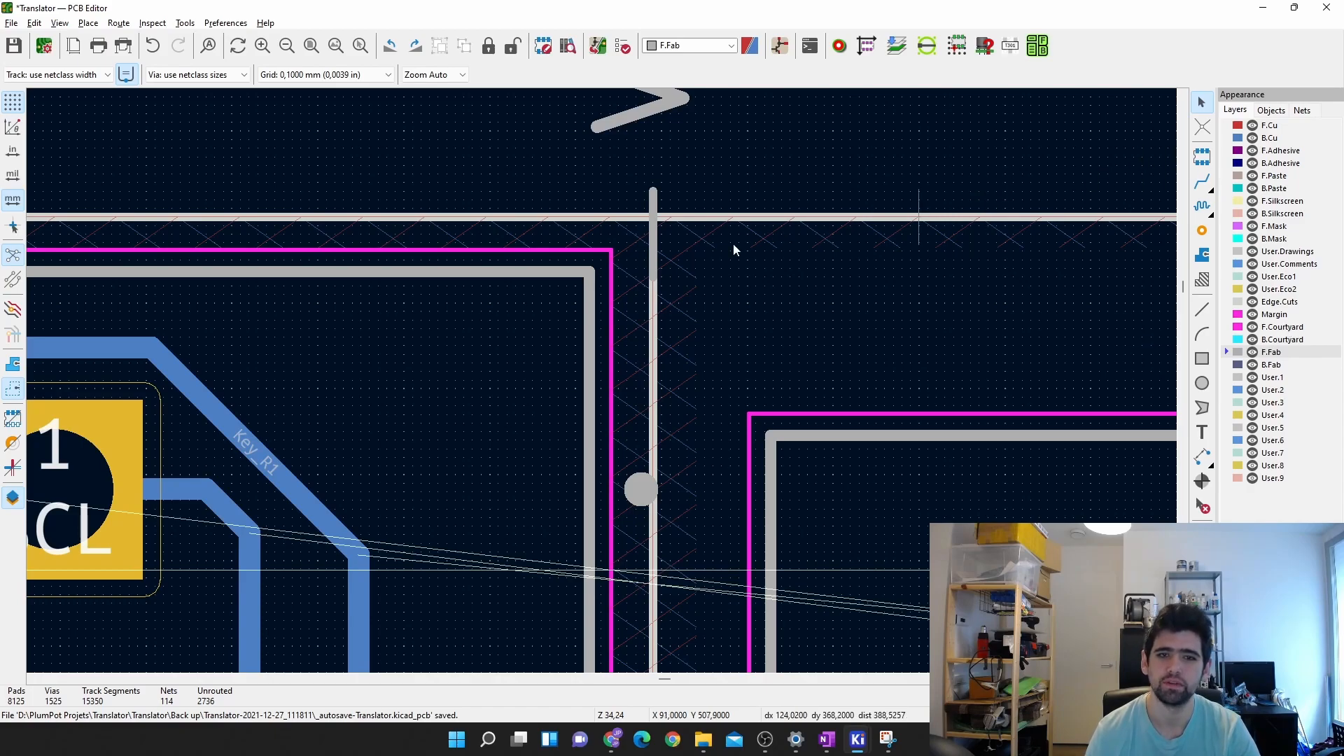
Step: Delete the short F.Fab line segments from the board seam below the V-Score text
{"action": "left_click", "coordinate": [654, 202]}
{"action": "key", "text": "Delete"}
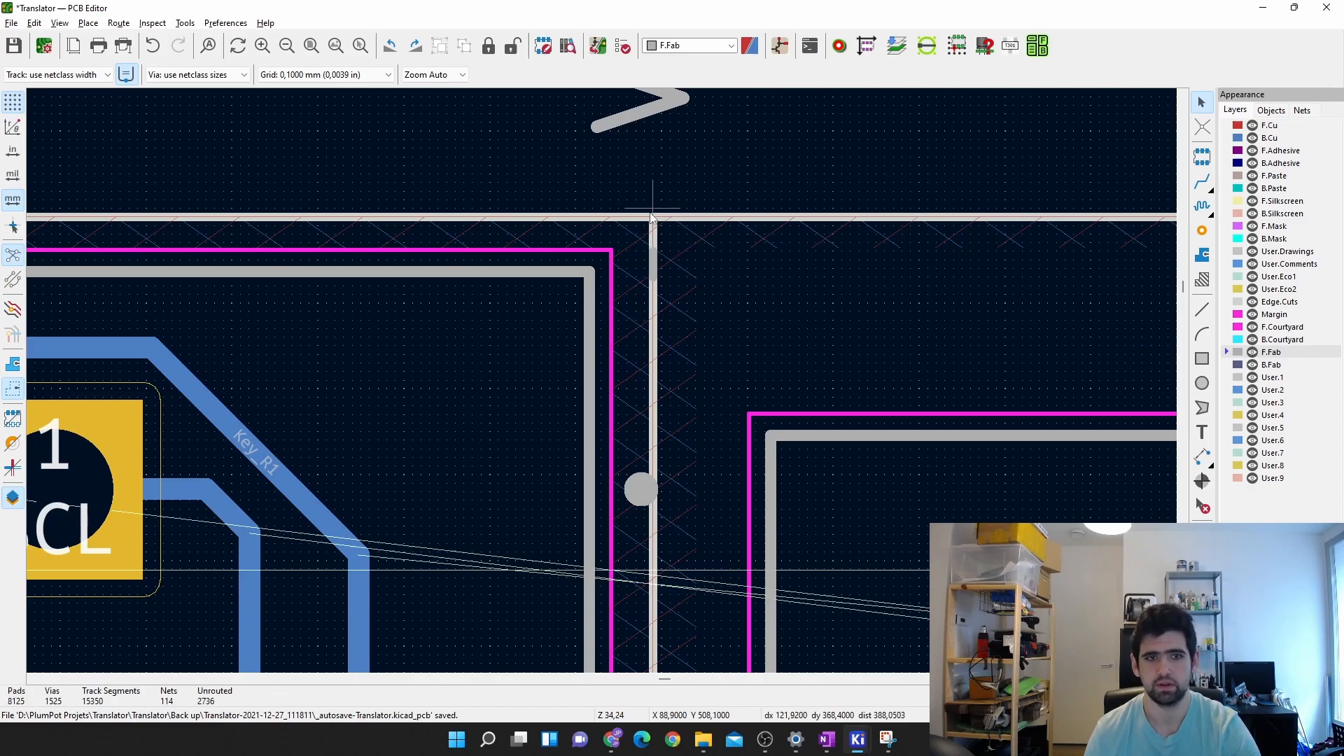
{"action": "left_click", "coordinate": [651, 278]}
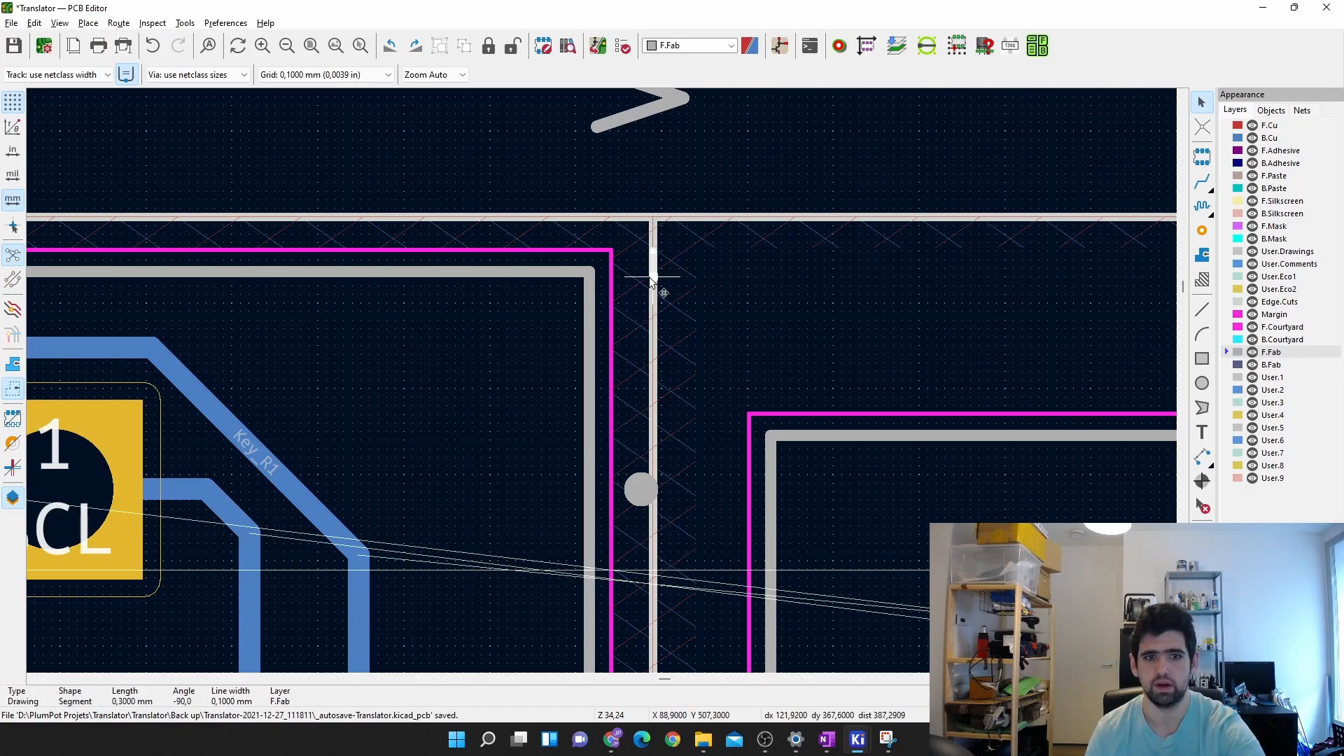
{"action": "key", "text": "Delete"}
Step: Examine the remaining board seams along the panel's top and left edges where V-score cuts would run
{"action": "scroll", "coordinate": [651, 279], "scroll_direction": "down", "scroll_amount": 4}
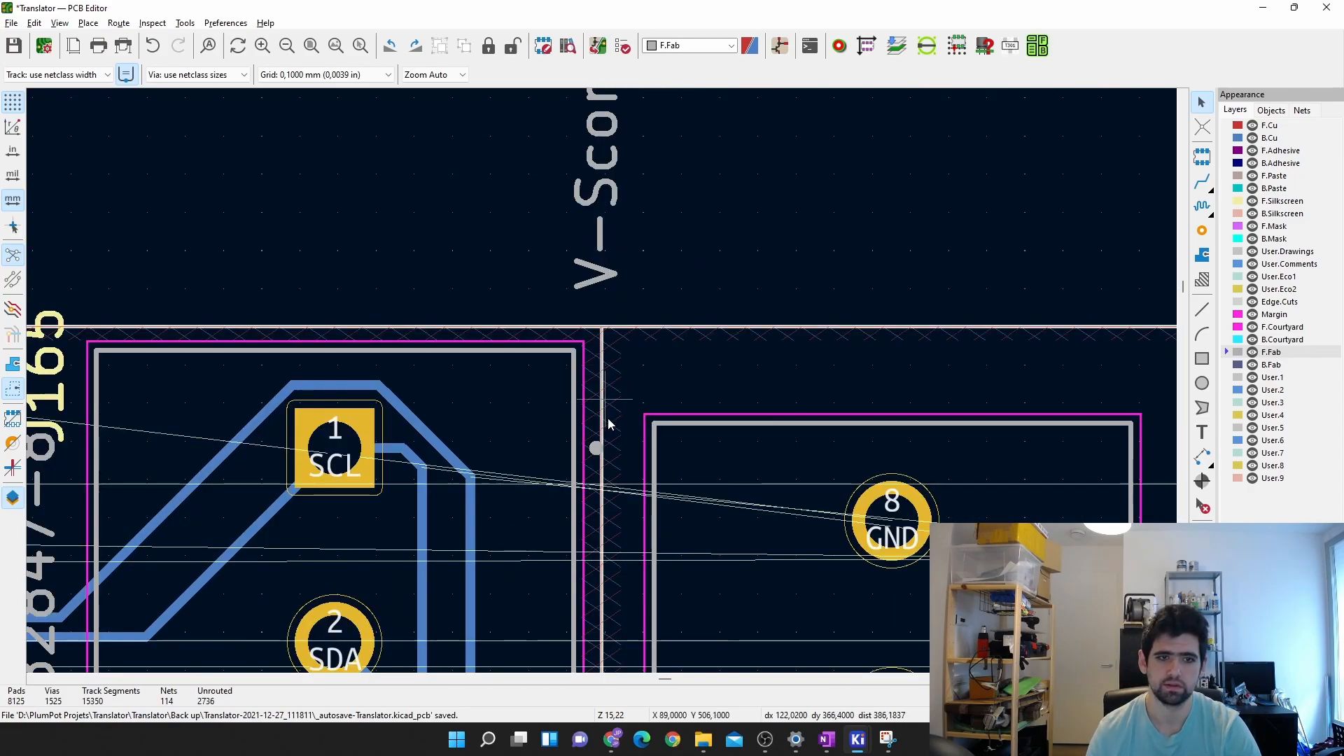
{"action": "scroll", "coordinate": [604, 388], "scroll_direction": "down", "scroll_amount": 5}
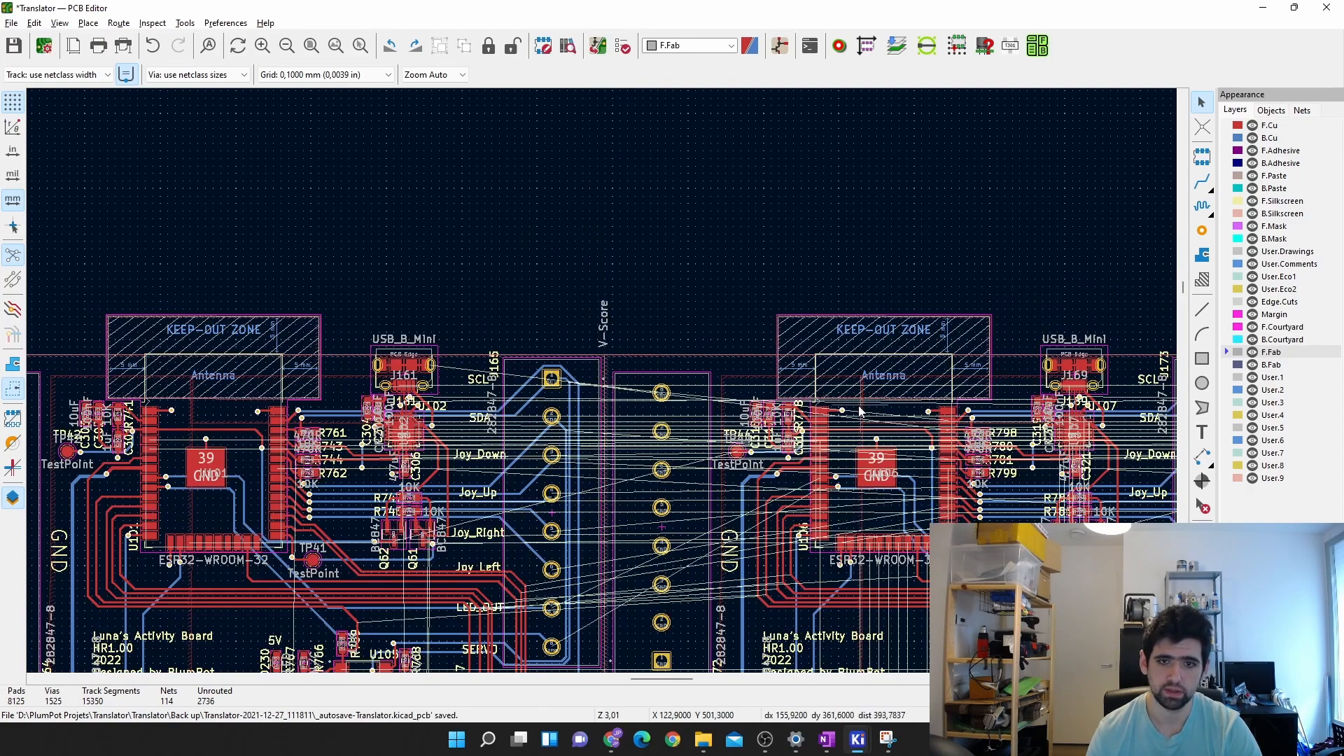
{"action": "scroll", "coordinate": [638, 389], "scroll_direction": "up", "scroll_amount": 1}
{"action": "scroll", "coordinate": [1056, 350], "scroll_direction": "down", "scroll_amount": 3}
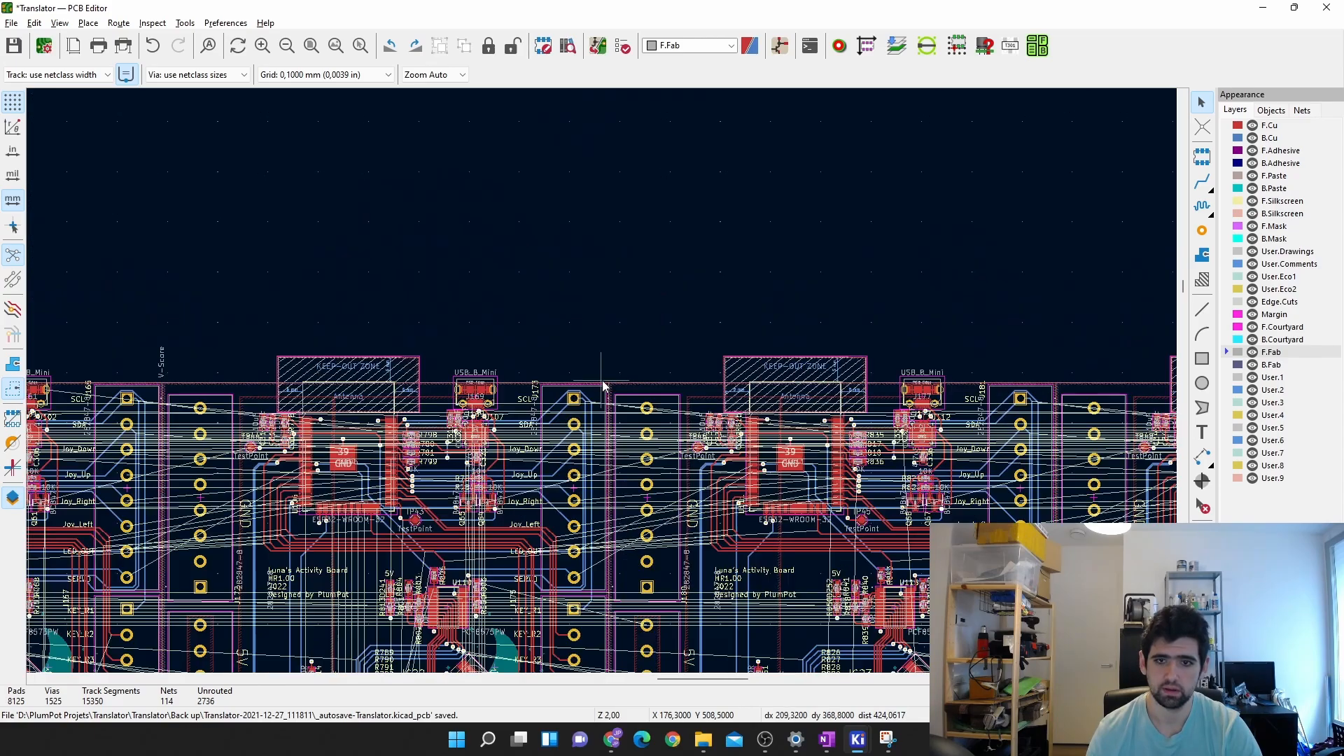
{"action": "middle_click_drag", "start_coordinate": [861, 370], "coordinate": [720, 348]}
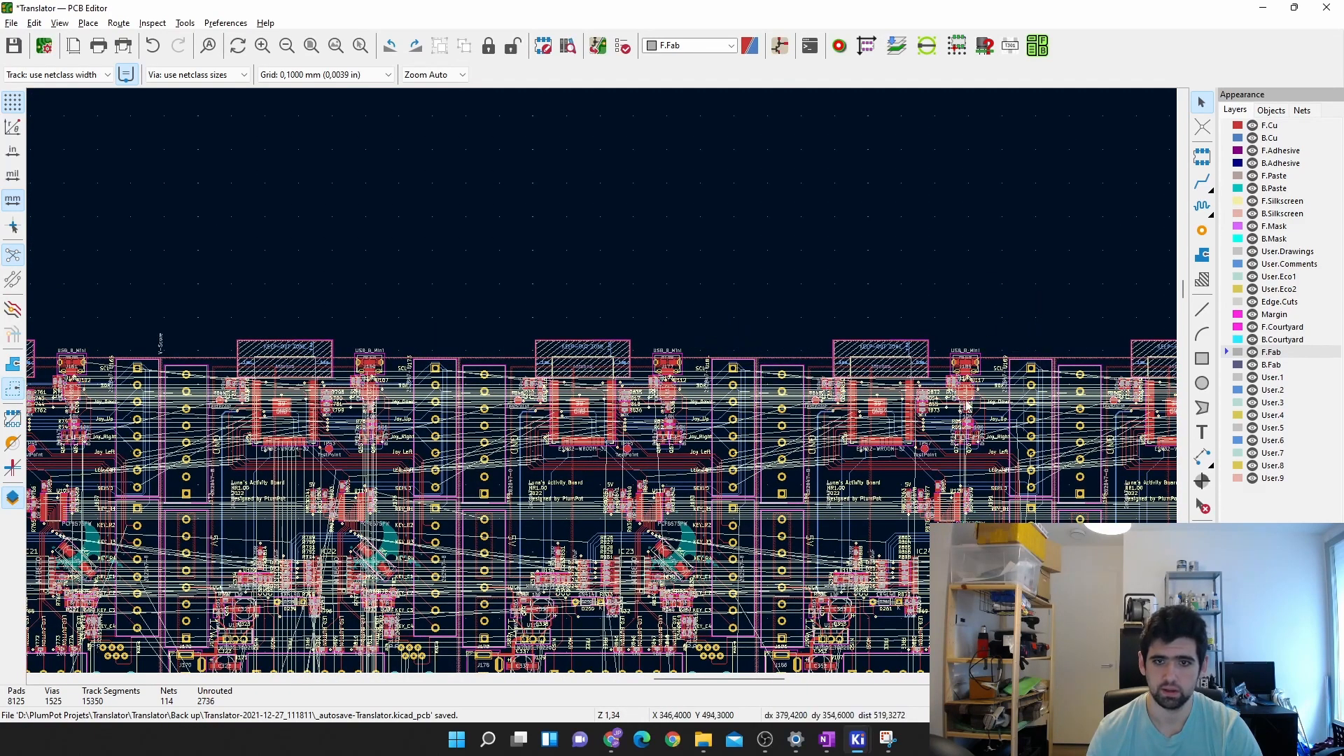
{"action": "scroll", "coordinate": [758, 371], "scroll_direction": "down", "scroll_amount": 3}
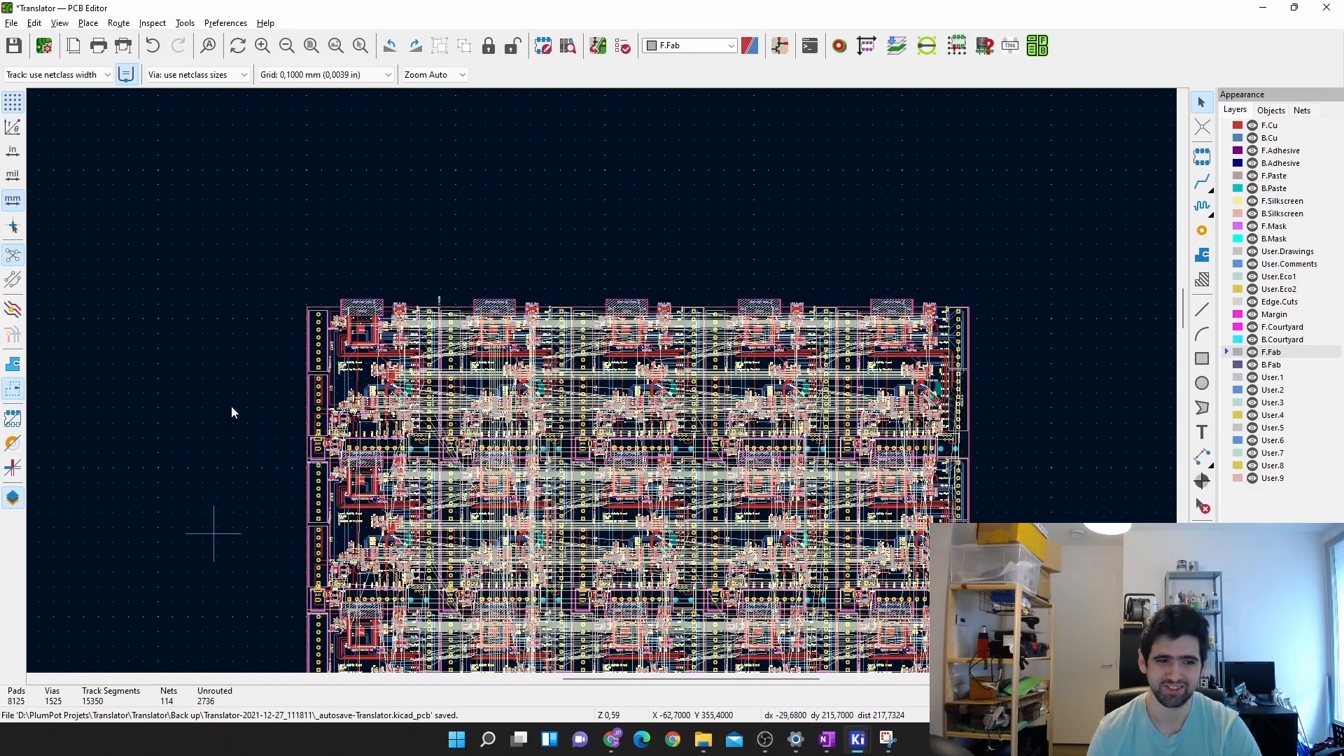
{"action": "scroll", "coordinate": [204, 289], "scroll_direction": "up", "scroll_amount": 5}
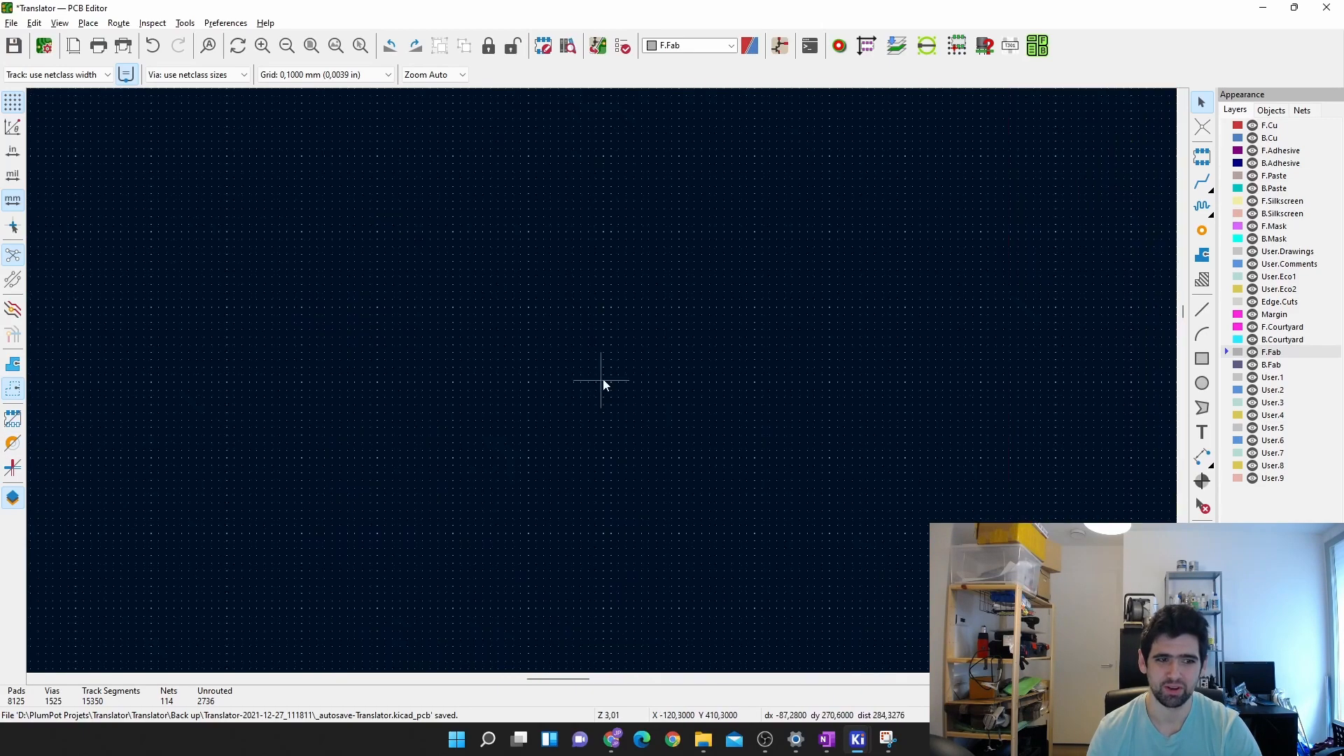
{"action": "middle_click_drag", "start_coordinate": [857, 323], "coordinate": [413, 352]}
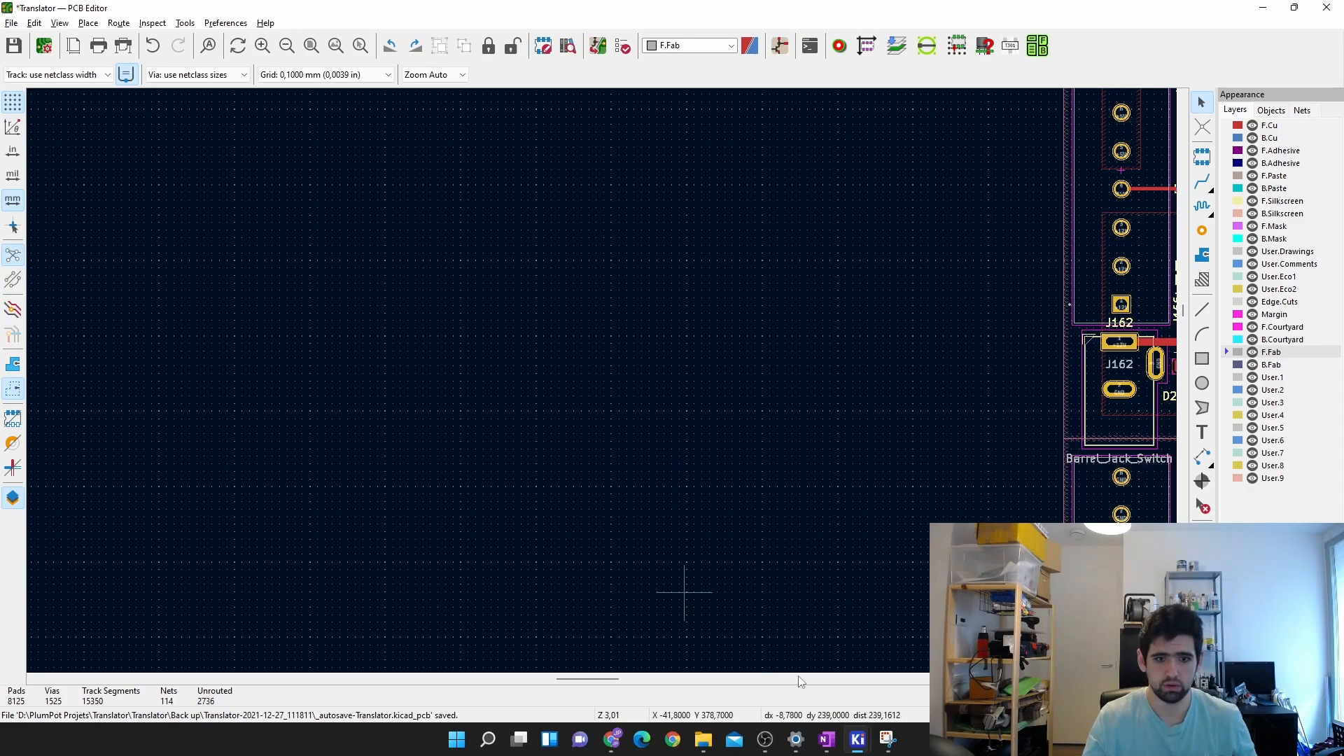
{"action": "left_click", "coordinate": [858, 739]}
{"action": "left_click", "coordinate": [894, 682]}
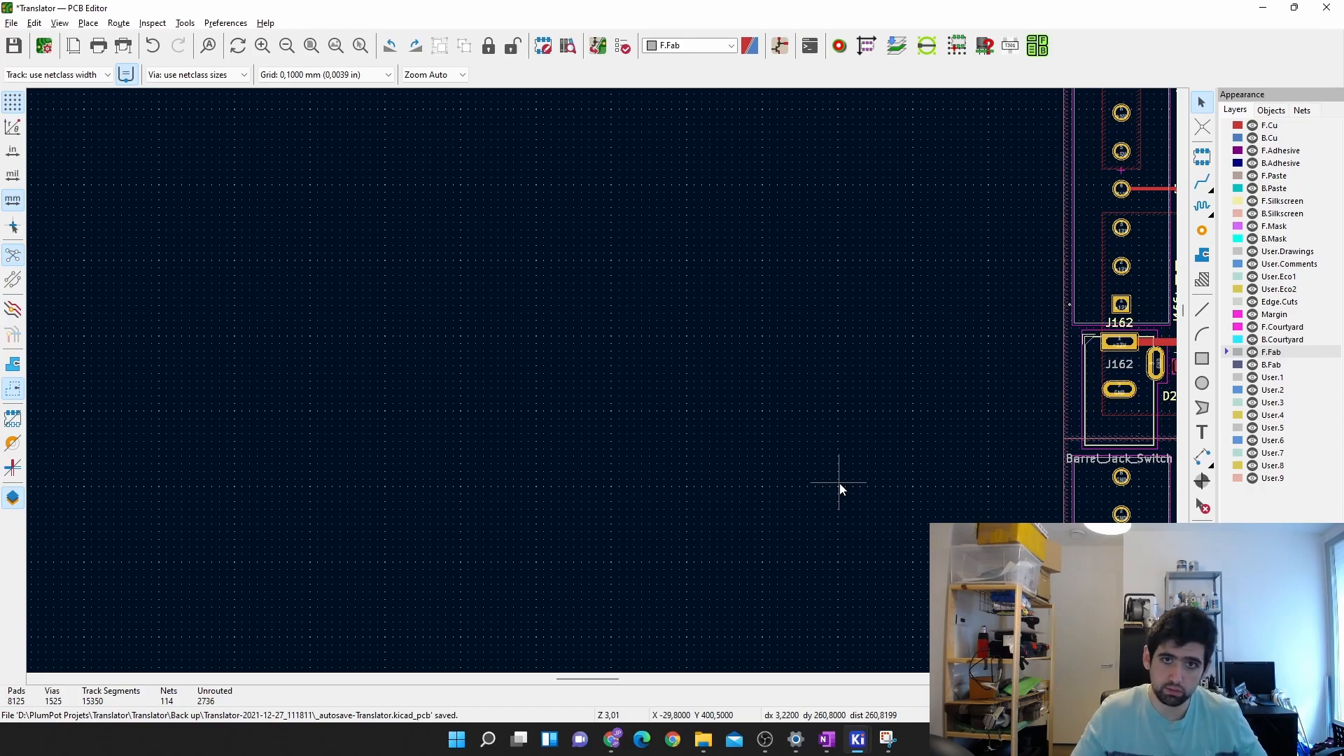
{"action": "scroll", "coordinate": [839, 483], "scroll_direction": "down", "scroll_amount": 2}
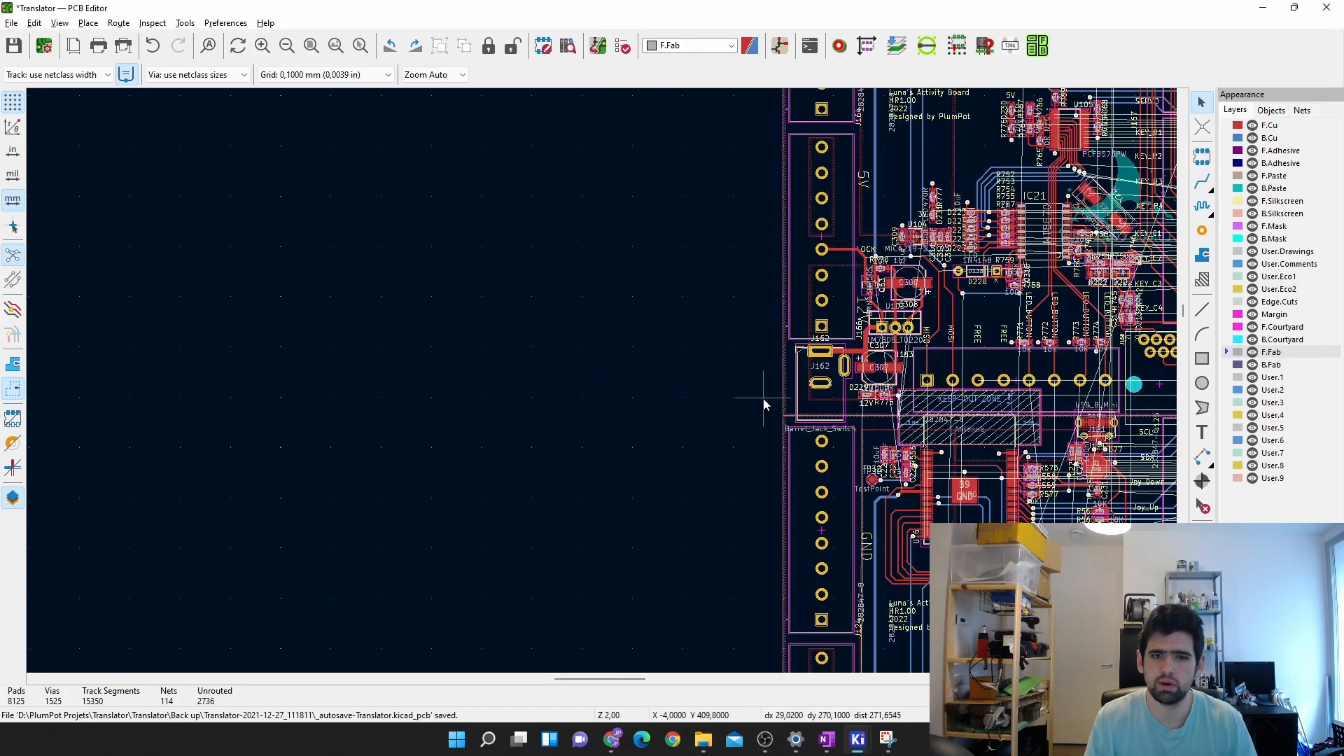
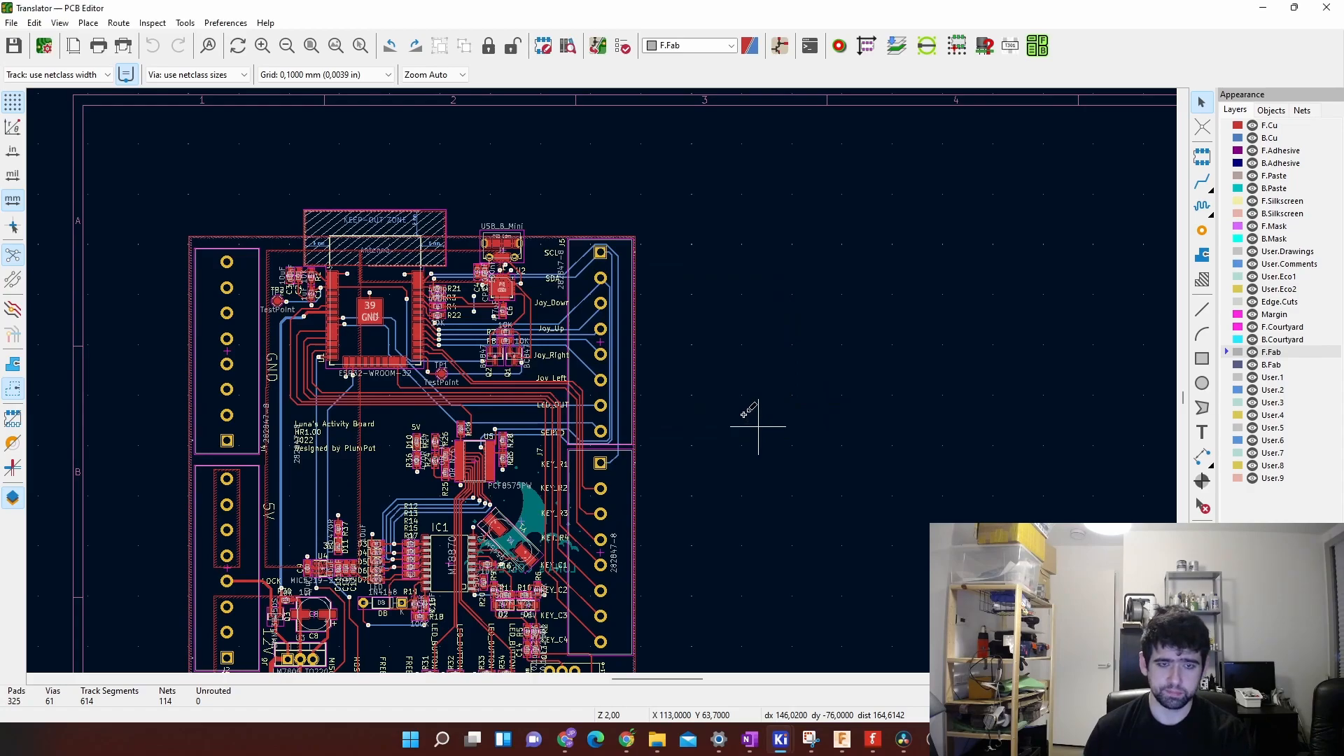
Step: Place the mouse-bite-2mm-slot footprint, rotated 90°, on the single board's right edge beside connector J5
{"action": "key", "text": "a"}
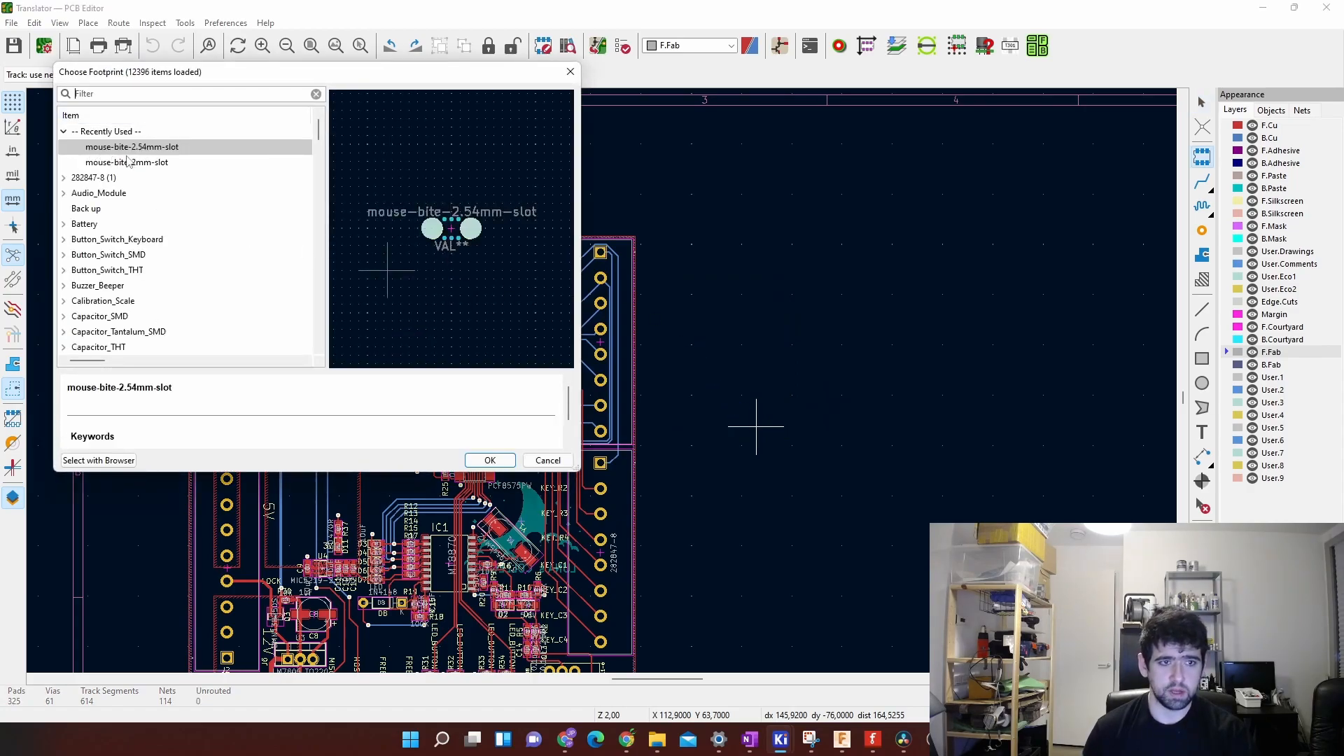
{"action": "left_click", "coordinate": [135, 165]}
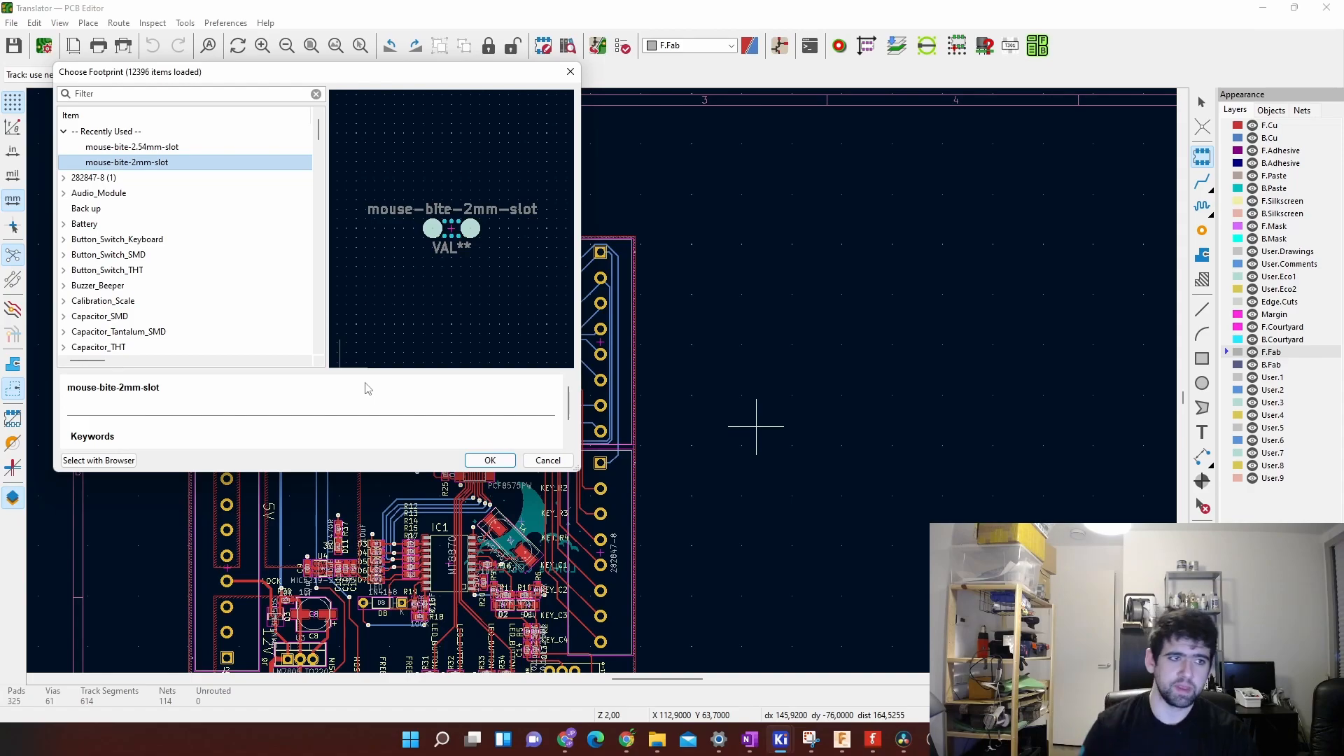
{"action": "left_click", "coordinate": [486, 461]}
{"action": "scroll", "coordinate": [731, 337], "scroll_direction": "up", "scroll_amount": 5}
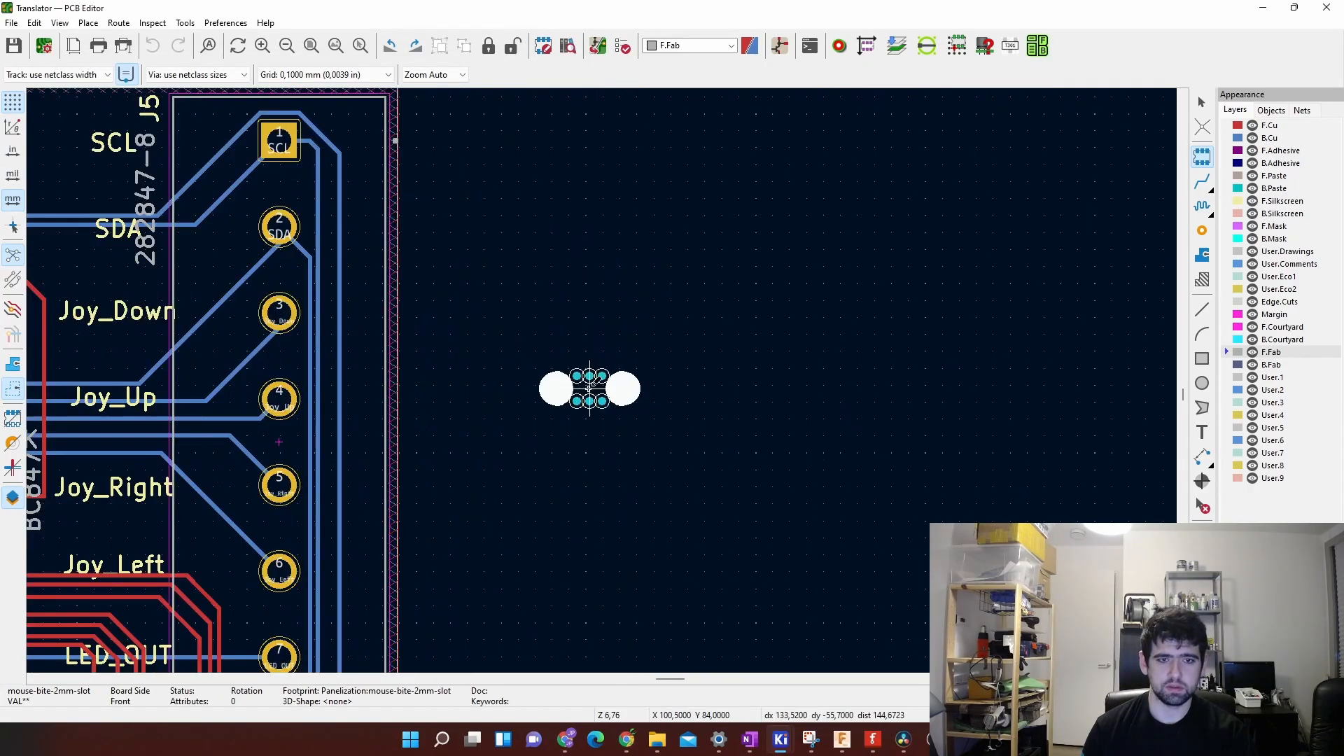
{"action": "scroll", "coordinate": [588, 387], "scroll_direction": "up", "scroll_amount": 1}
{"action": "key", "text": "r"}
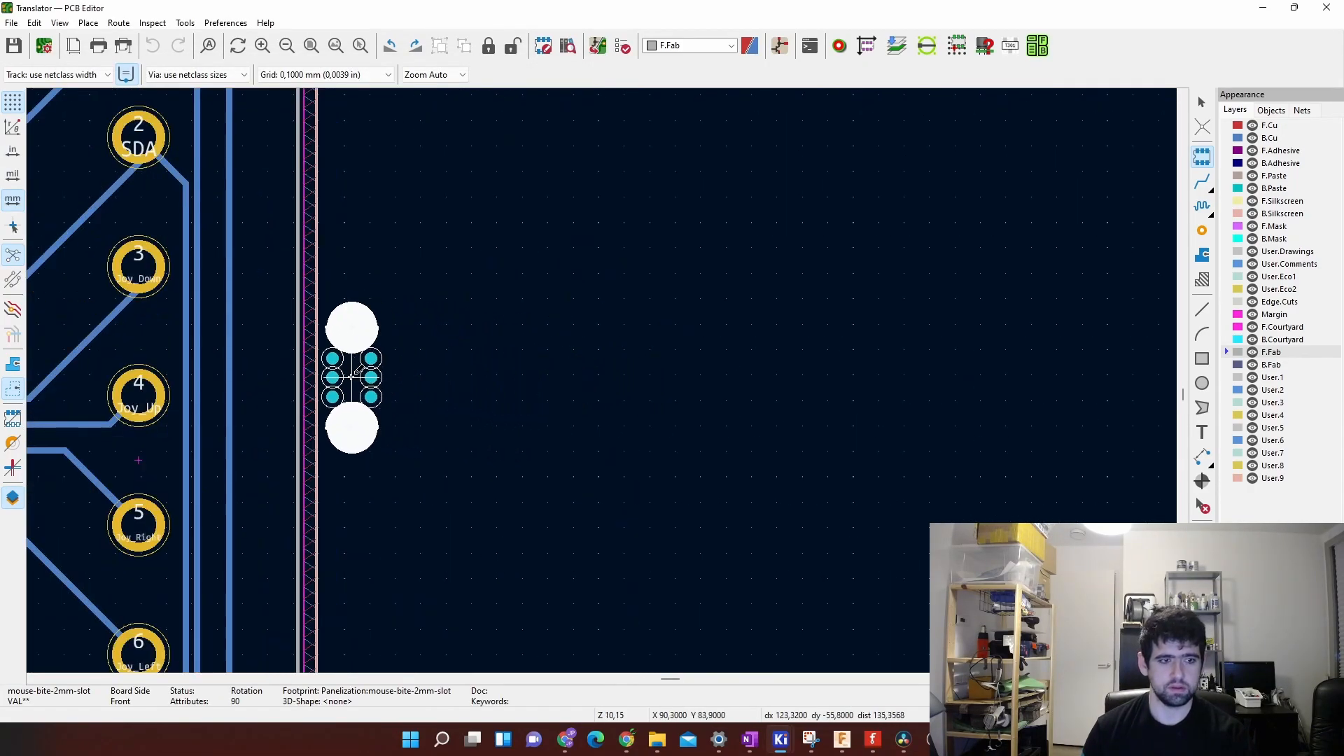
{"action": "left_click", "coordinate": [321, 385]}
Step: Move the mouse-bite footprint slightly outward across the board's right edge beside the Joy_Up pin
{"action": "scroll", "coordinate": [511, 460], "scroll_direction": "down", "scroll_amount": 3}
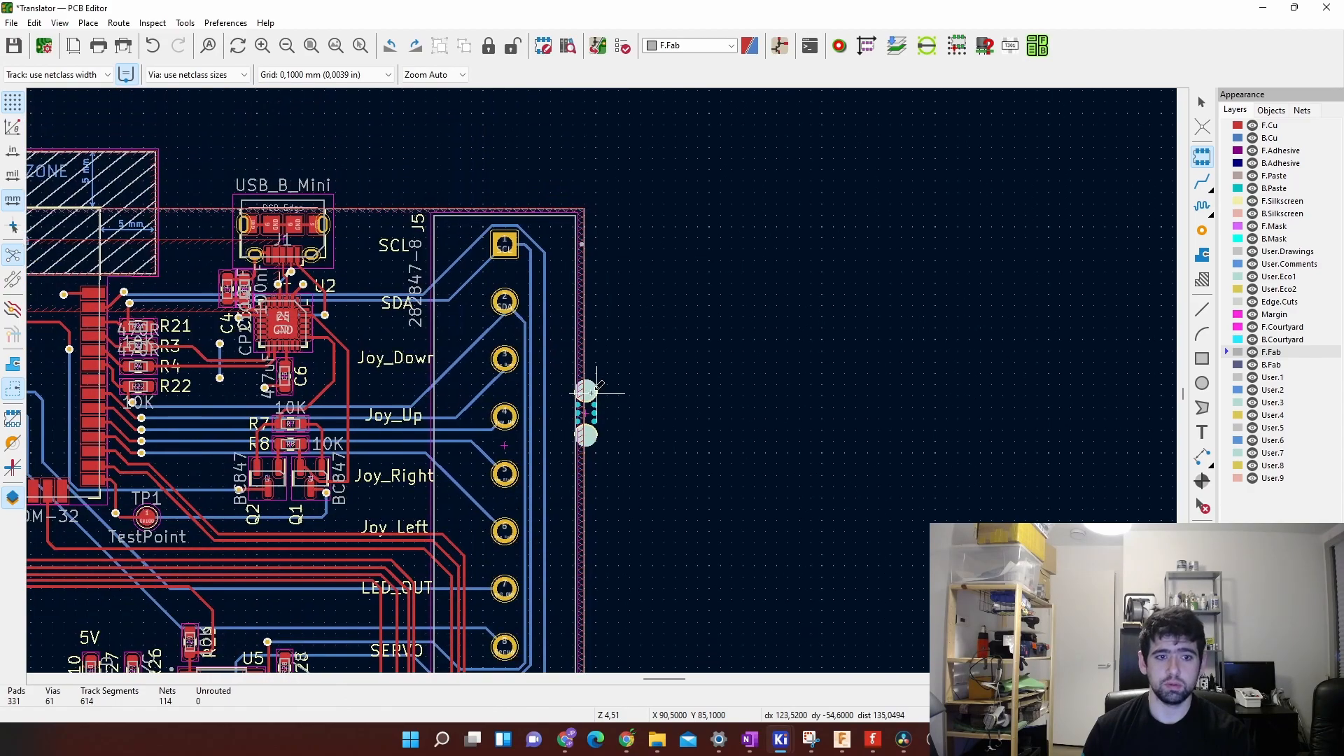
{"action": "scroll", "coordinate": [594, 402], "scroll_direction": "up", "scroll_amount": 3}
{"action": "scroll", "coordinate": [593, 403], "scroll_direction": "up", "scroll_amount": 3}
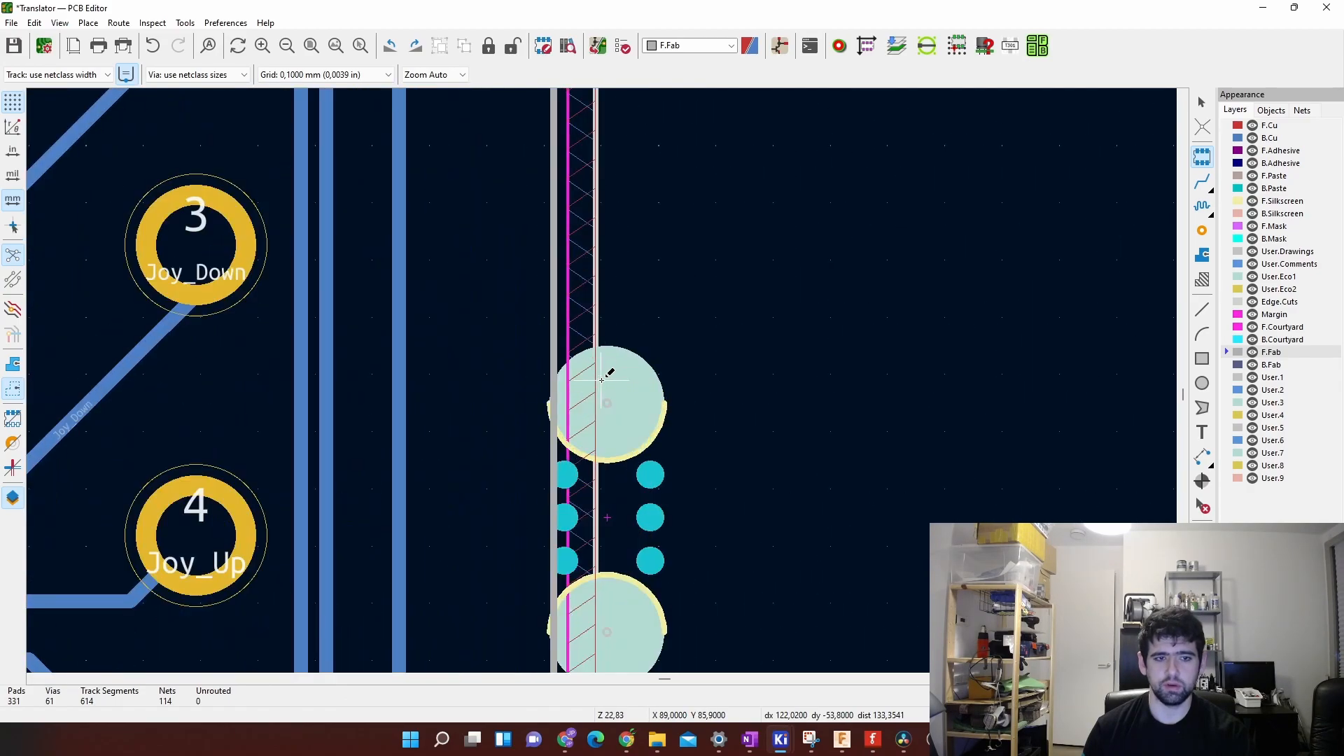
{"action": "left_click", "coordinate": [602, 493]}
{"action": "key", "text": "m"}
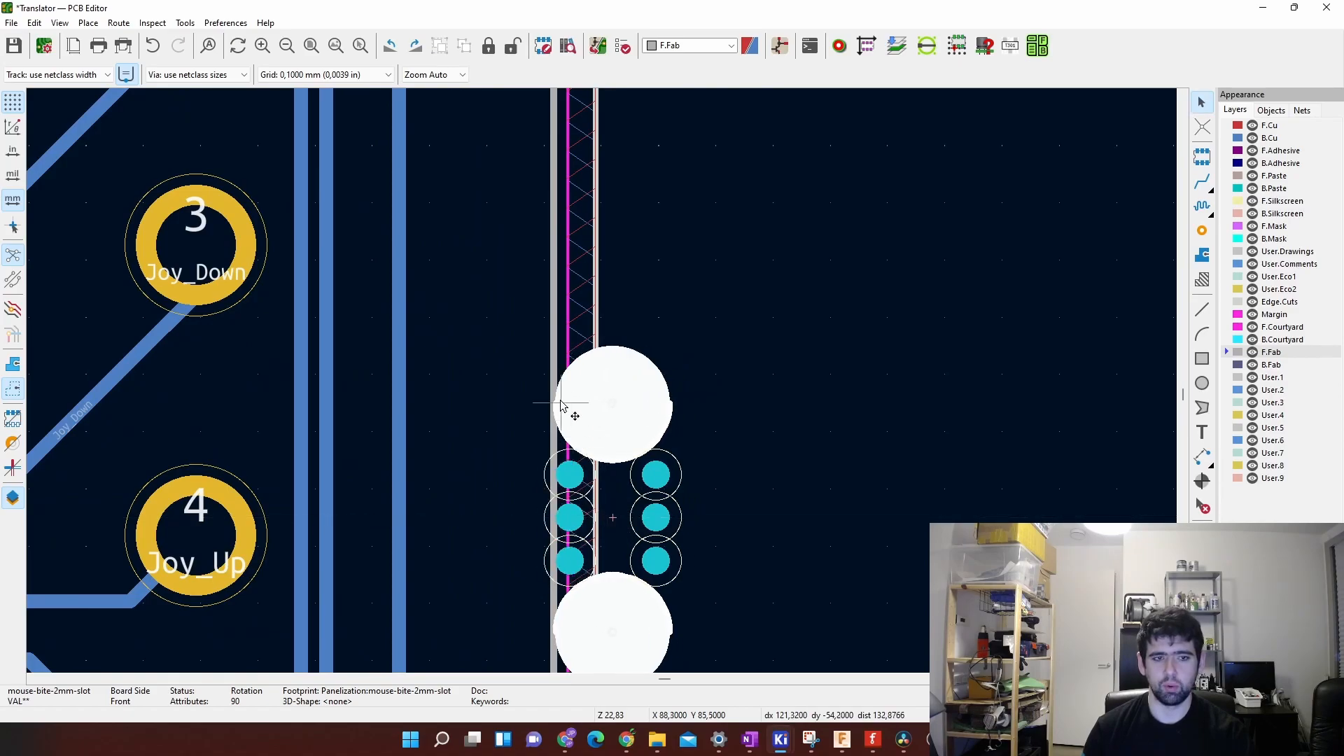
{"action": "left_click", "coordinate": [662, 419]}
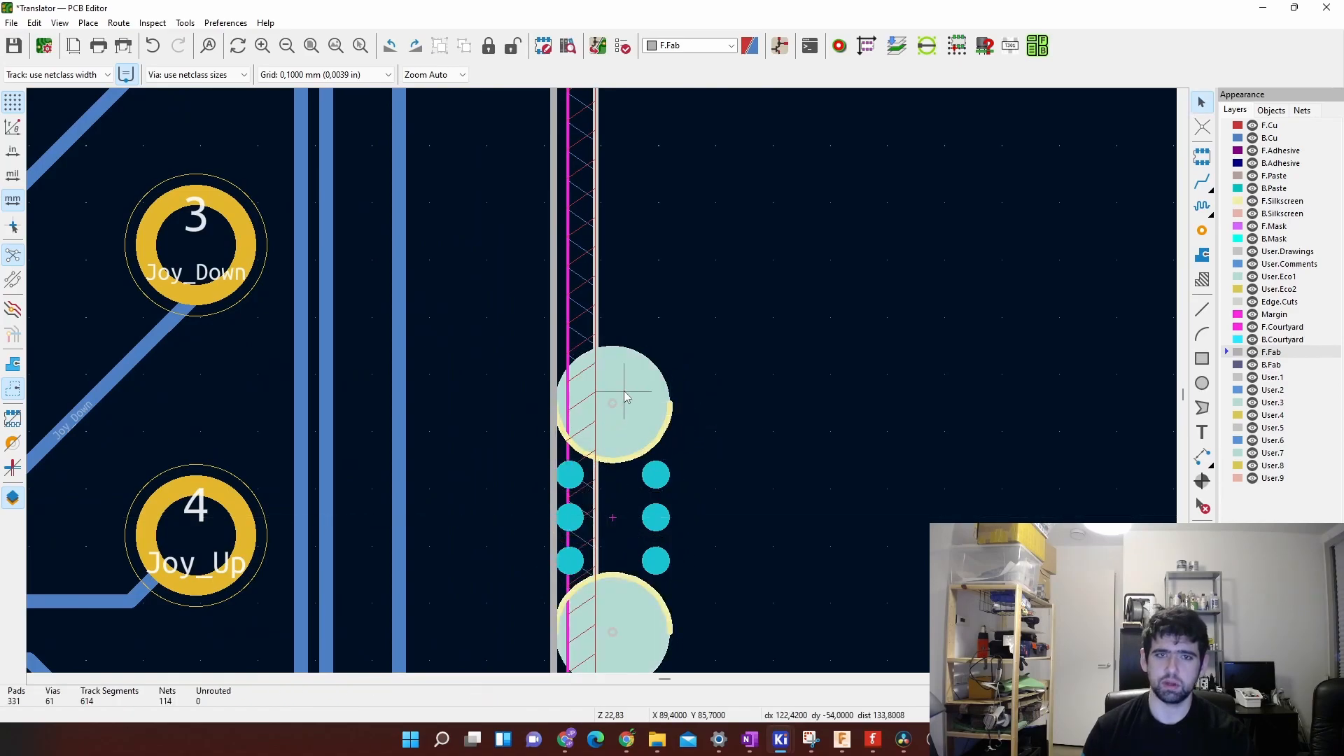
{"action": "scroll", "coordinate": [700, 426], "scroll_direction": "down", "scroll_amount": 5}
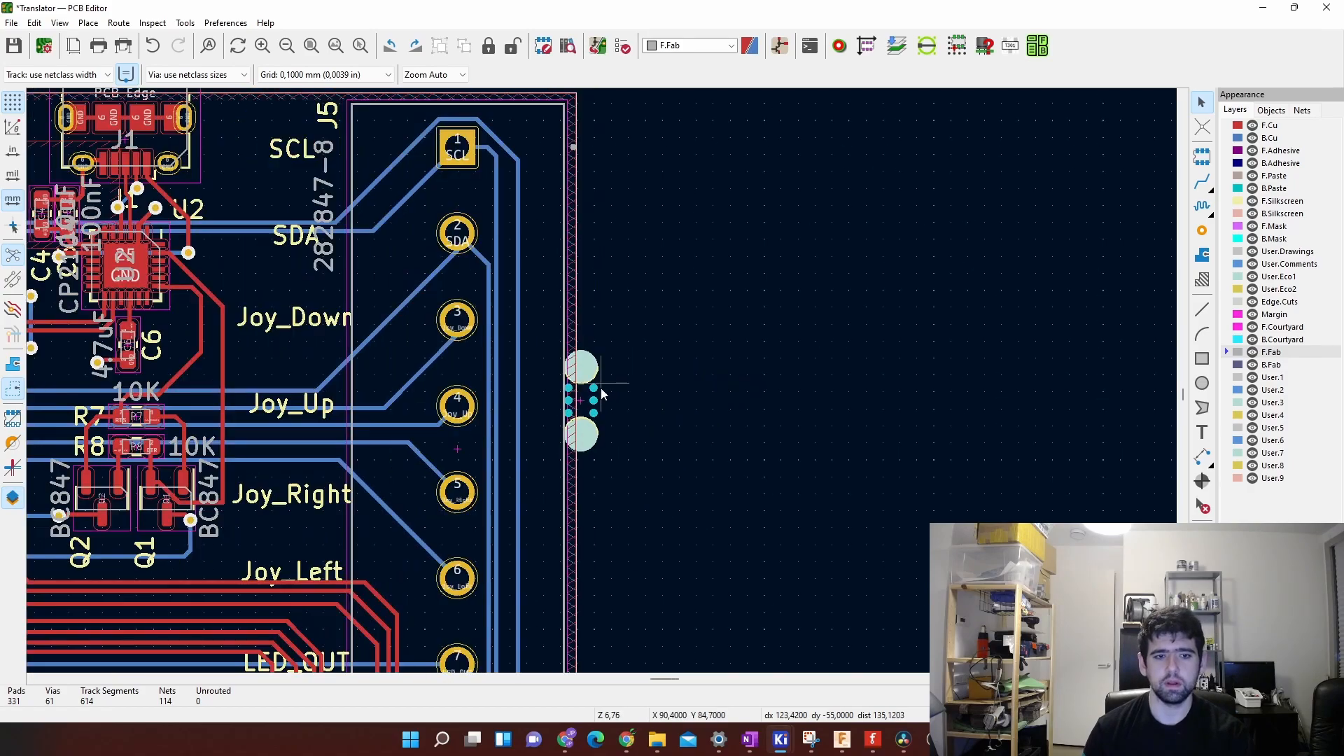
Step: Move the mouse-bite footprint slightly inward across the board's right edge beside the Joy_Up pin
{"action": "scroll", "coordinate": [602, 384], "scroll_direction": "up", "scroll_amount": 2}
{"action": "scroll", "coordinate": [602, 384], "scroll_direction": "up", "scroll_amount": 1}
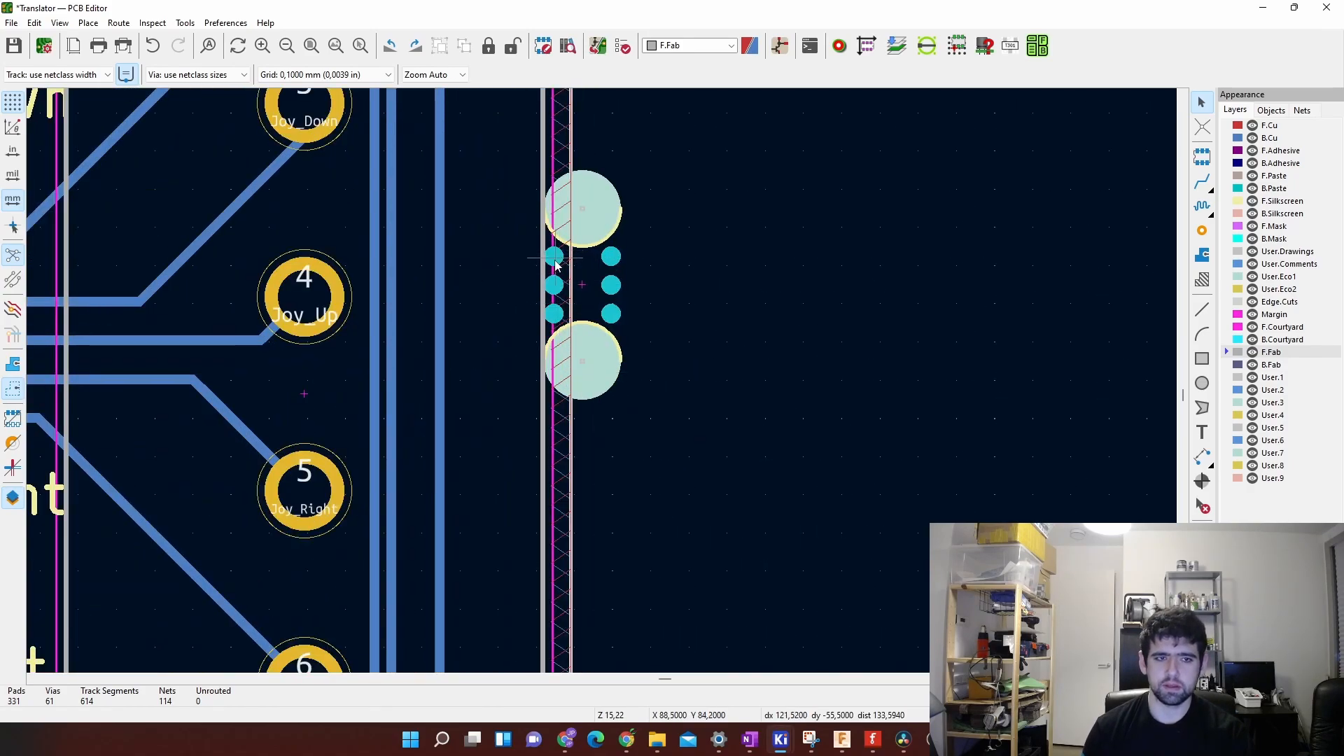
{"action": "scroll", "coordinate": [602, 384], "scroll_direction": "up", "scroll_amount": 5}
{"action": "left_click_drag", "start_coordinate": [905, 219], "coordinate": [689, 522]}
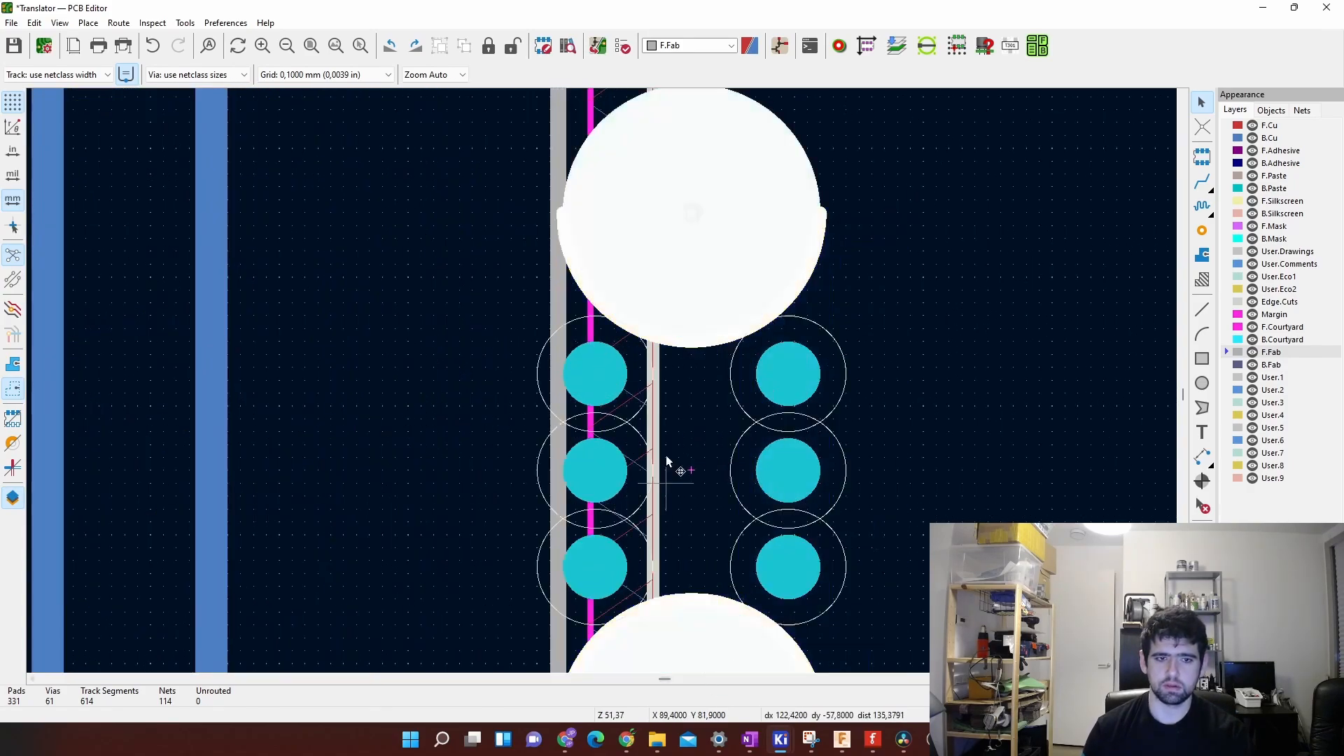
{"action": "key", "text": "m"}
{"action": "left_click", "coordinate": [666, 471]}
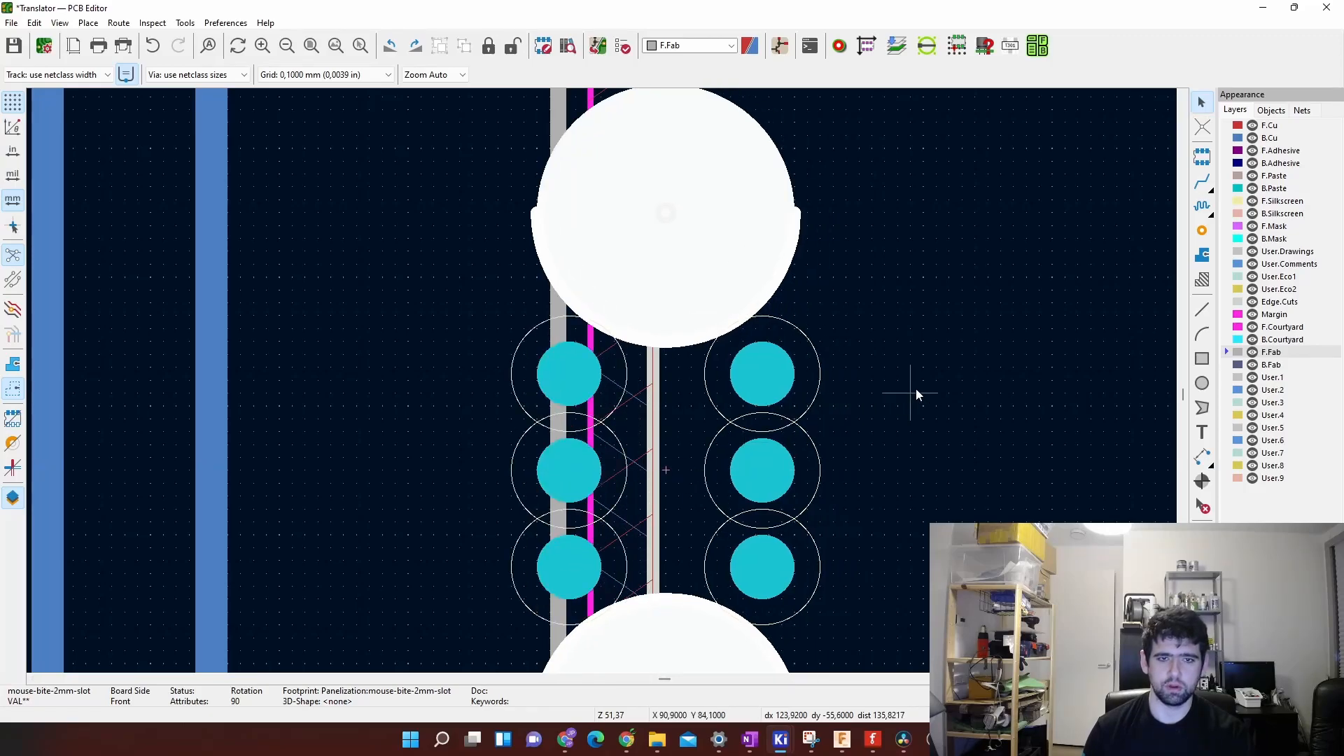
{"action": "left_click", "coordinate": [916, 389]}
Step: Inspect the mouse-bite holes on the board edge beside the screw terminal in the 3D Viewer
{"action": "key", "text": "alt+3"}
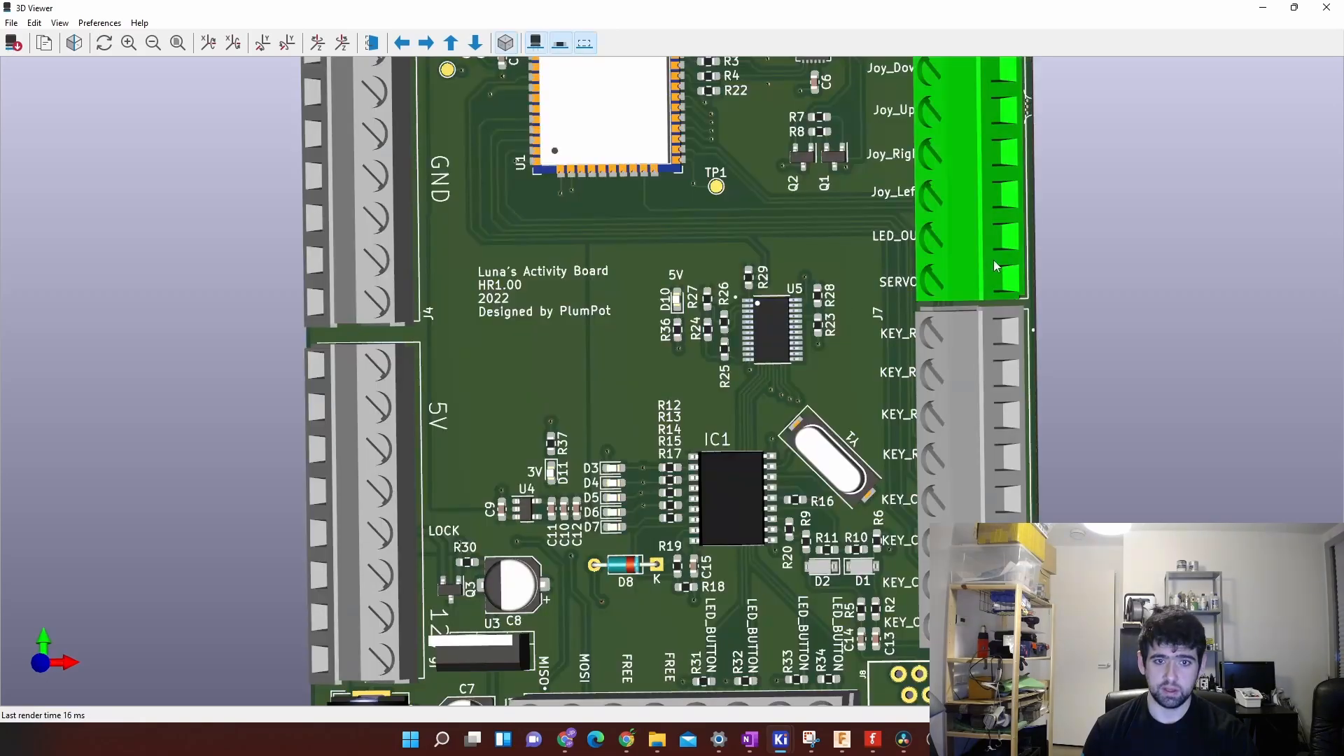
{"action": "middle_click_drag", "start_coordinate": [997, 266], "coordinate": [775, 398]}
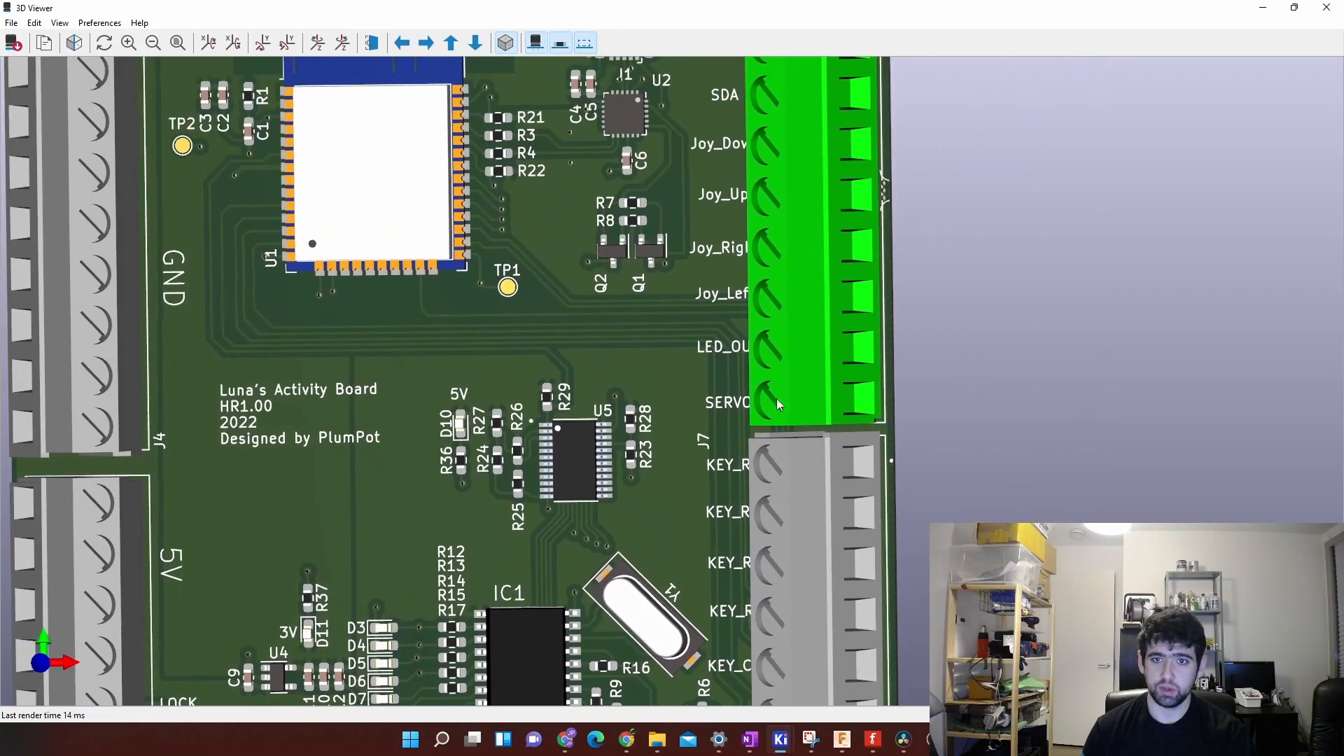
{"action": "scroll", "coordinate": [775, 398], "scroll_direction": "up", "scroll_amount": 5}
{"action": "middle_click_drag", "start_coordinate": [897, 184], "coordinate": [666, 283]}
{"action": "scroll", "coordinate": [663, 281], "scroll_direction": "up", "scroll_amount": 4}
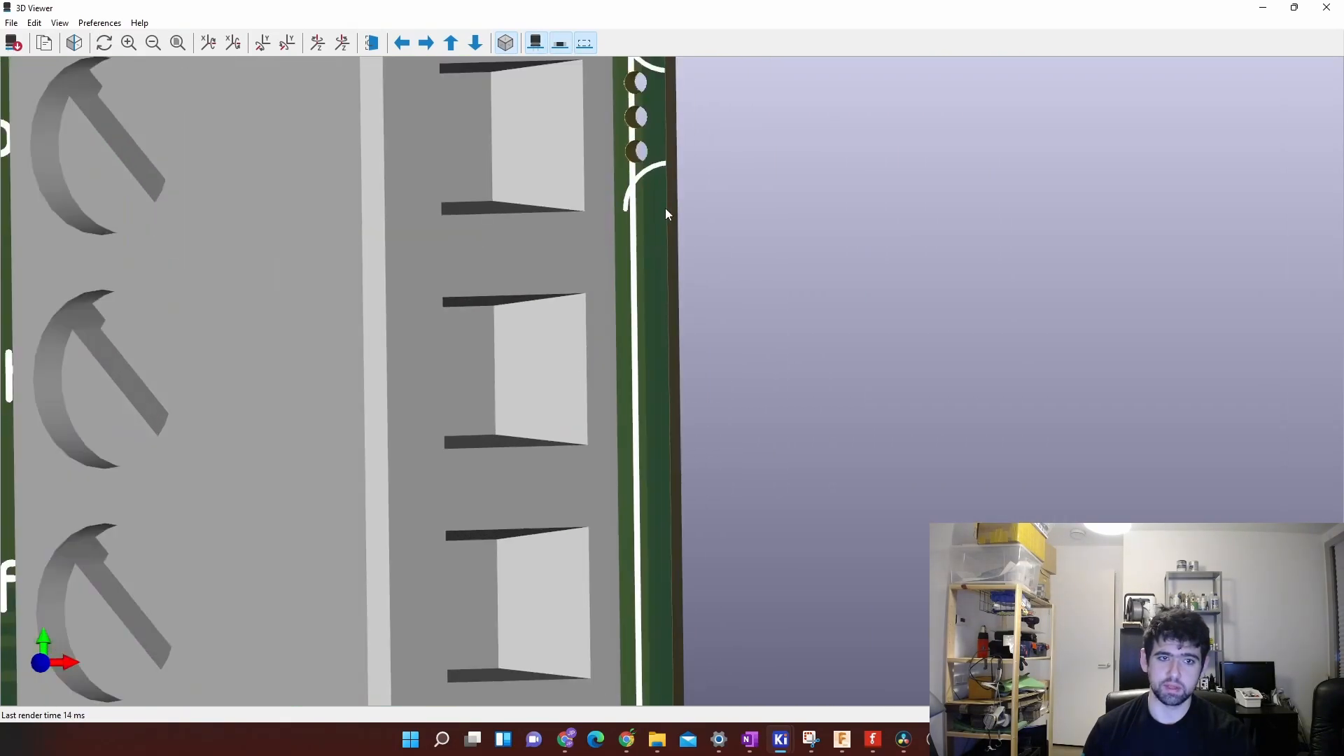
{"action": "middle_click_drag", "start_coordinate": [665, 208], "coordinate": [679, 309]}
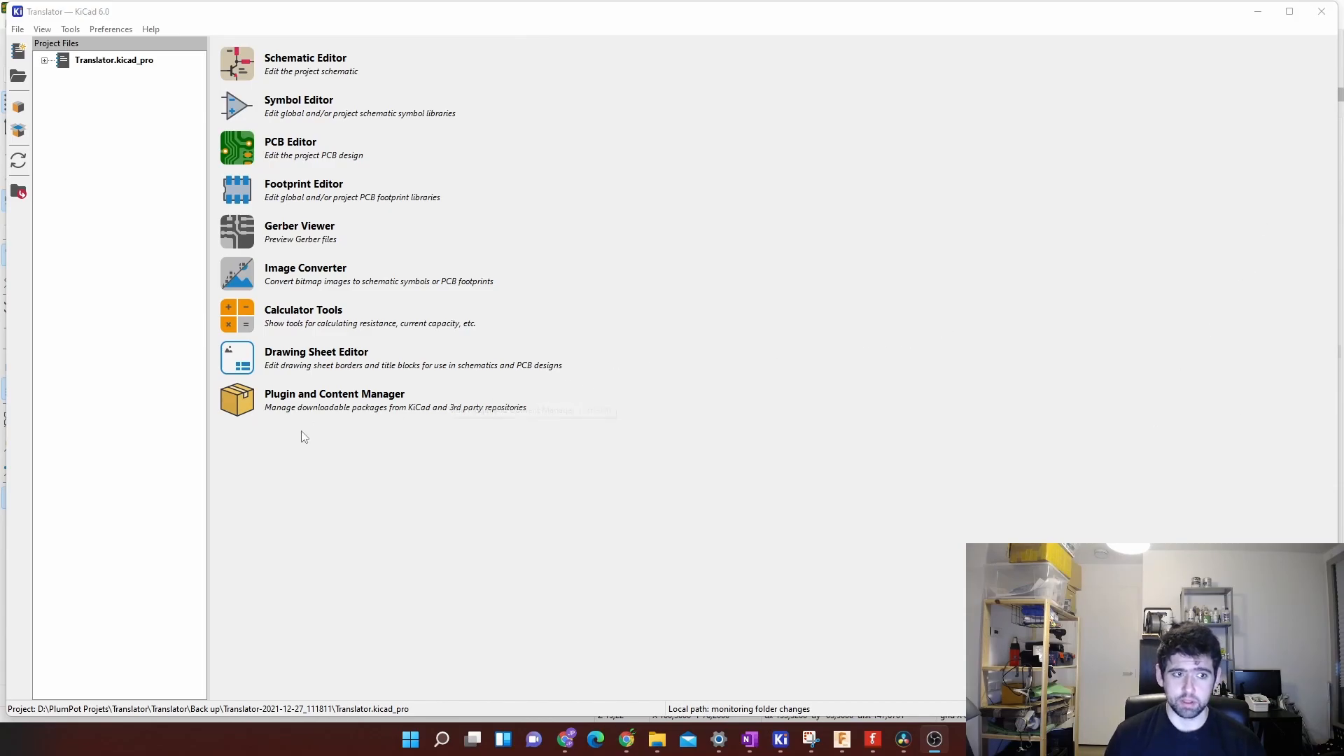
Step: Install the KiKit plugin from the KiCad official repository with the Plugin and Content Manager
{"action": "left_click", "coordinate": [238, 402]}
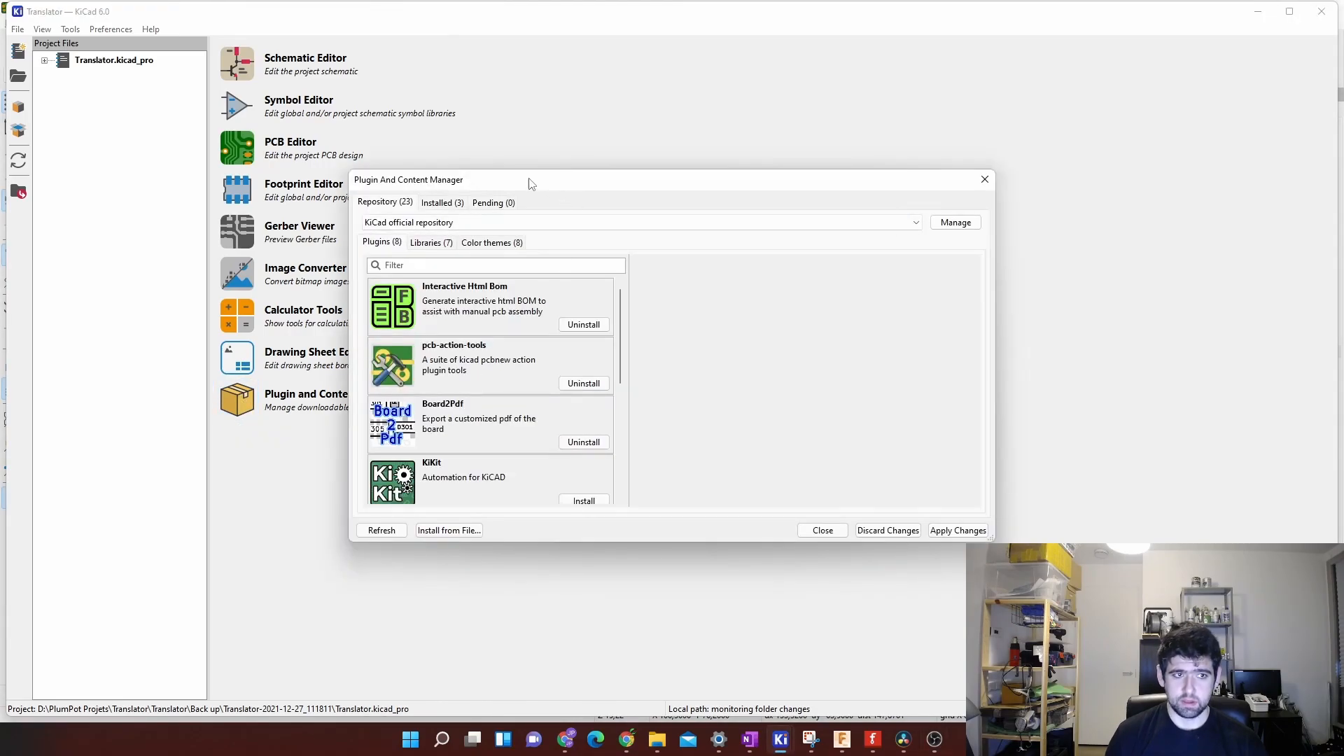
{"action": "left_click_drag", "start_coordinate": [530, 183], "coordinate": [448, 142]}
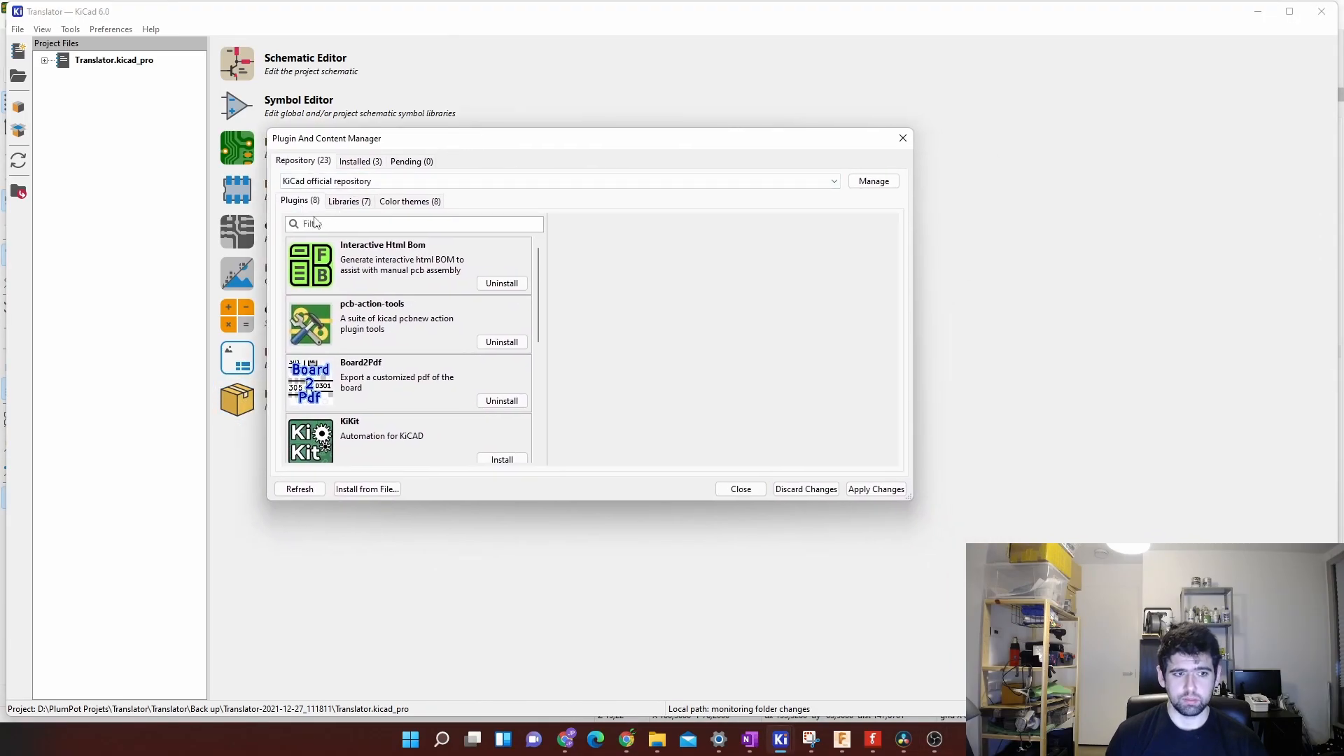
{"action": "scroll", "coordinate": [441, 427], "scroll_direction": "down", "scroll_amount": 1}
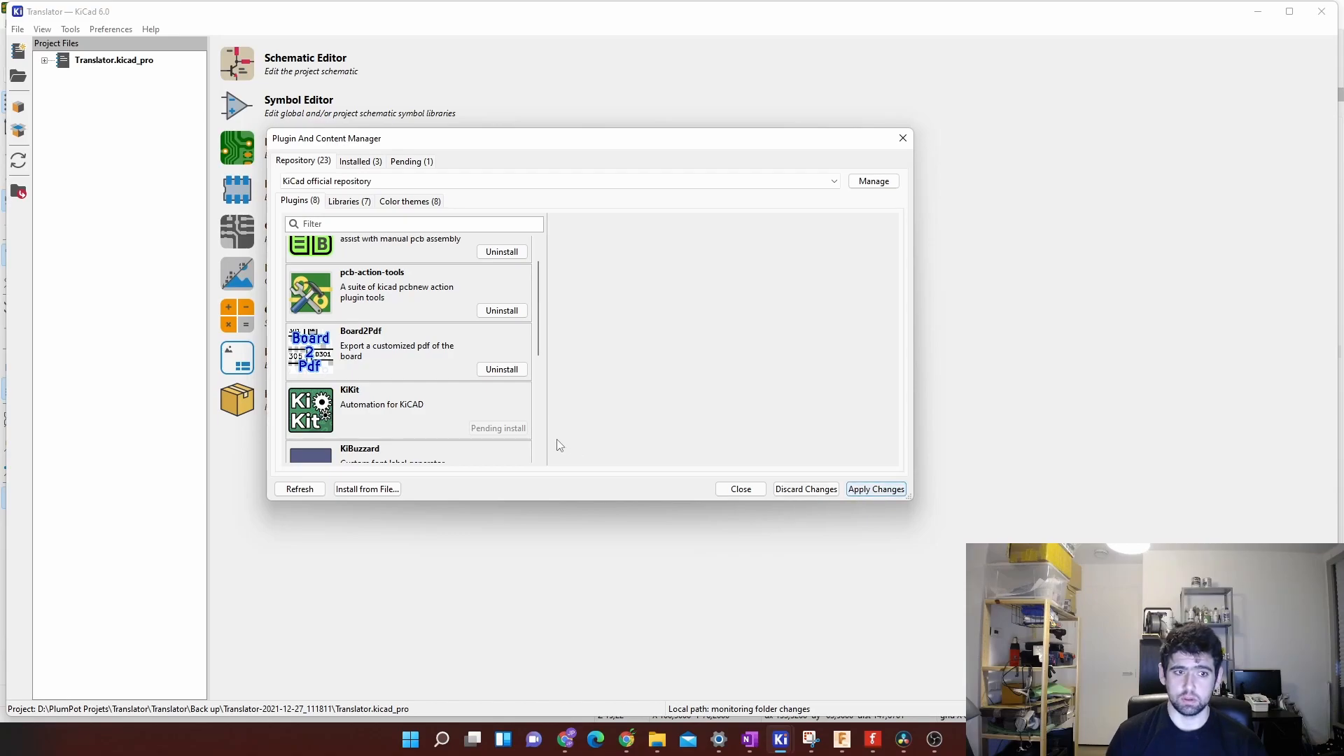
{"action": "left_click", "coordinate": [884, 492]}
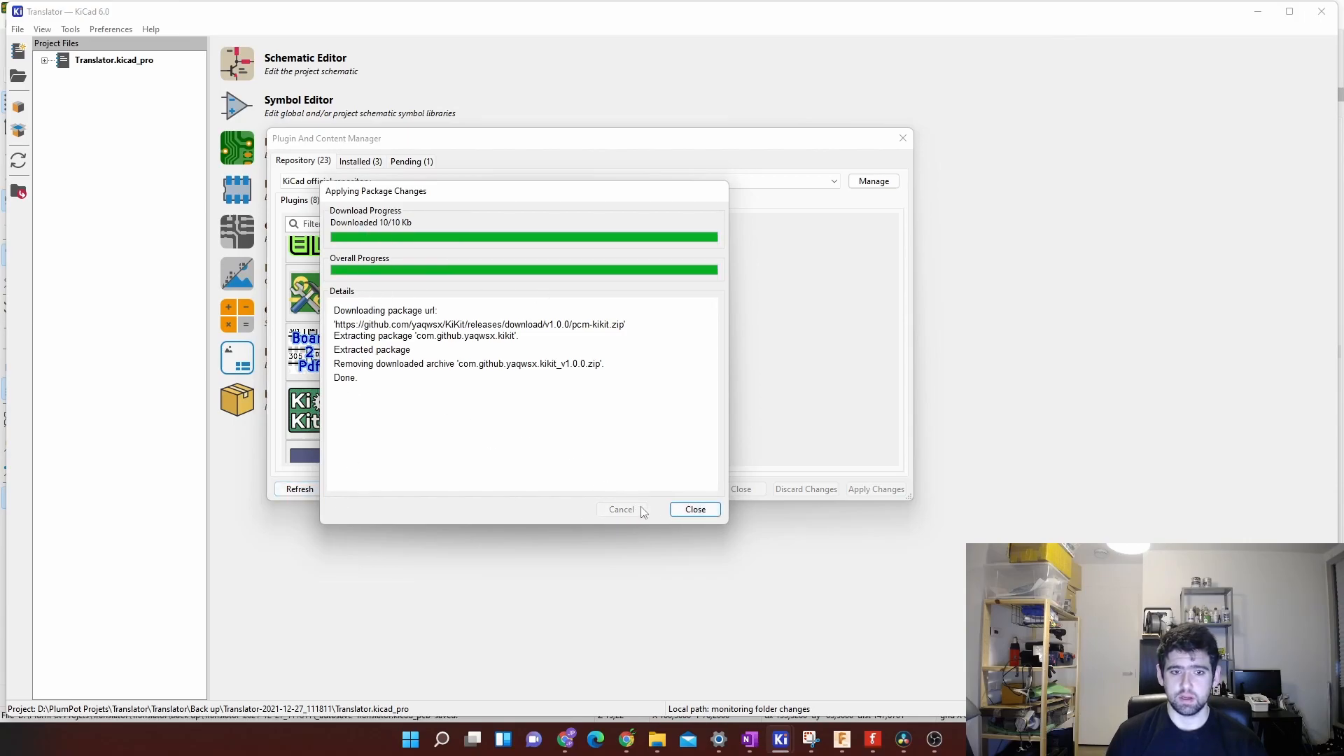
{"action": "left_click", "coordinate": [711, 514]}
Step: Install the KiKit Library package from the official repository's libraries and close the Plugin and Content Manager
{"action": "left_click", "coordinate": [350, 202]}
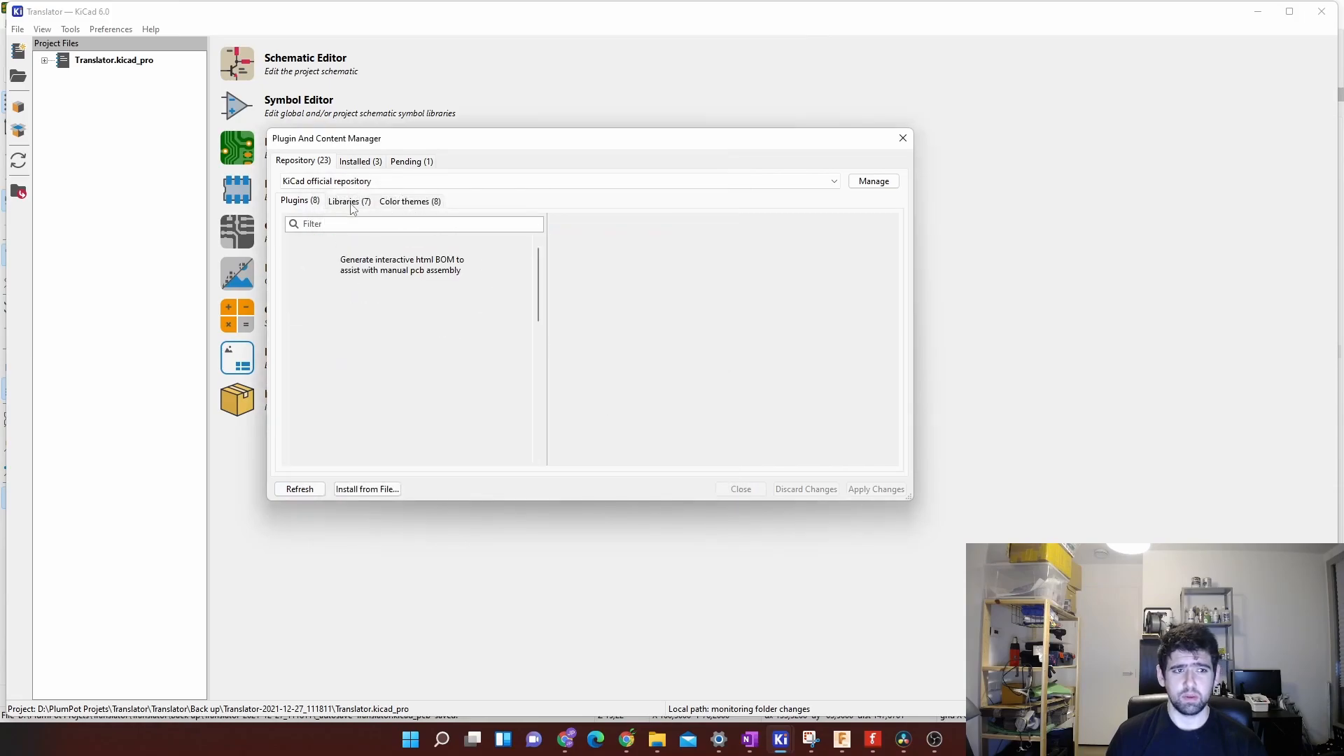
{"action": "scroll", "coordinate": [388, 336], "scroll_direction": "down", "scroll_amount": 8}
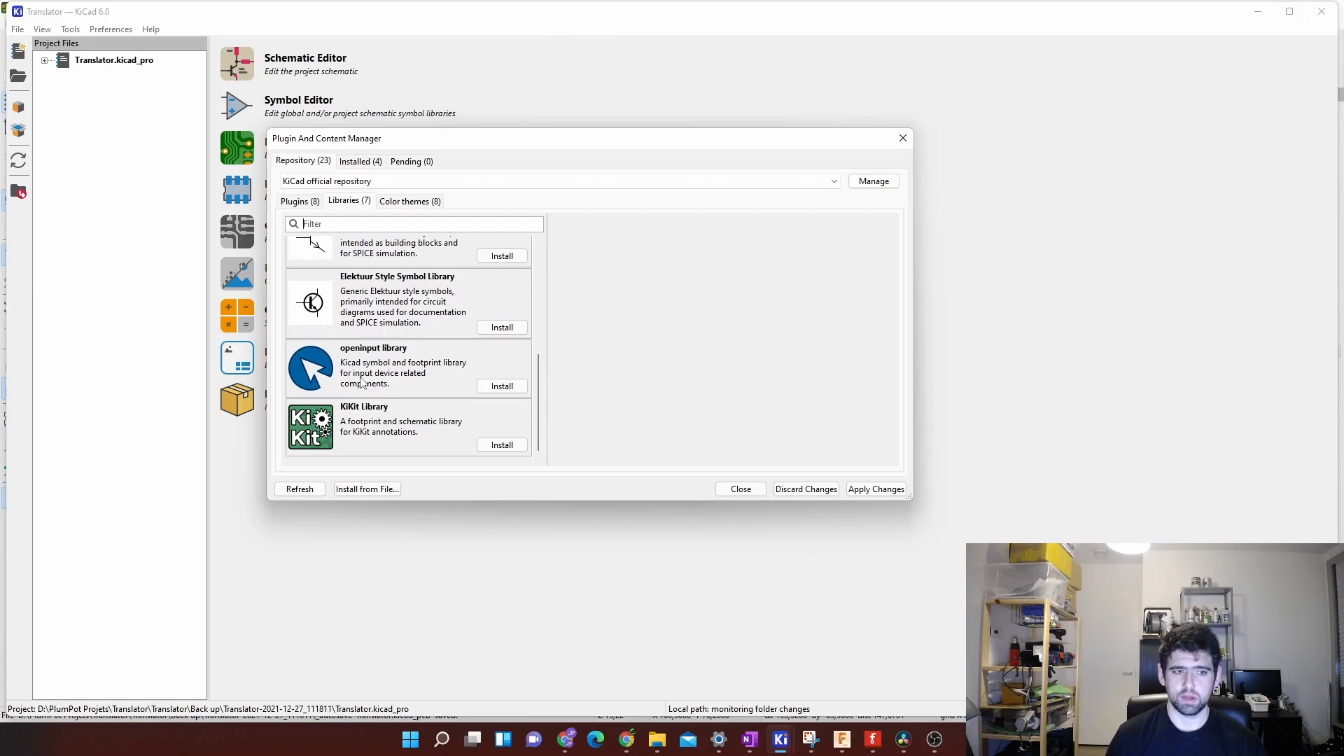
{"action": "left_click", "coordinate": [501, 445]}
{"action": "left_click", "coordinate": [876, 488]}
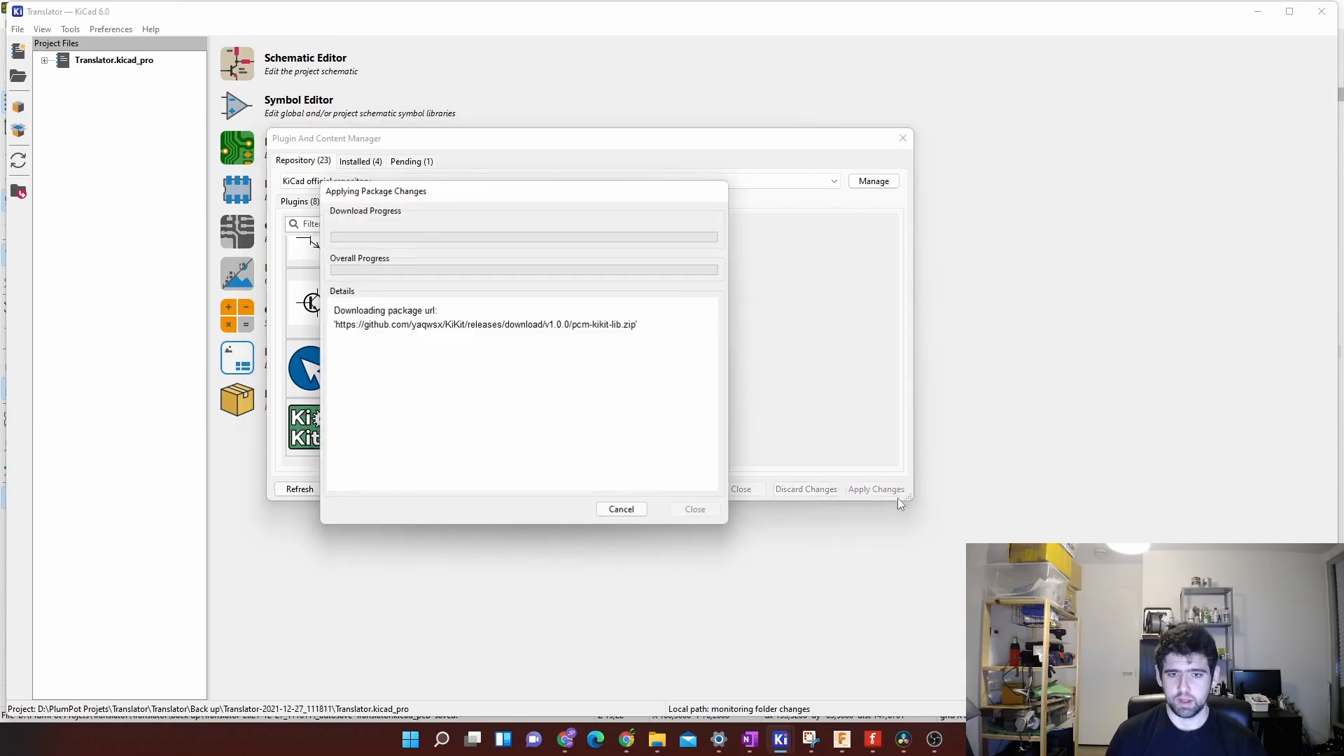
{"action": "left_click", "coordinate": [903, 137]}
Step: Open Translator.kicad_pcb in the PCB Editor, refresh its external plugins and check the list for the KiKit commands
{"action": "left_click", "coordinate": [44, 60]}
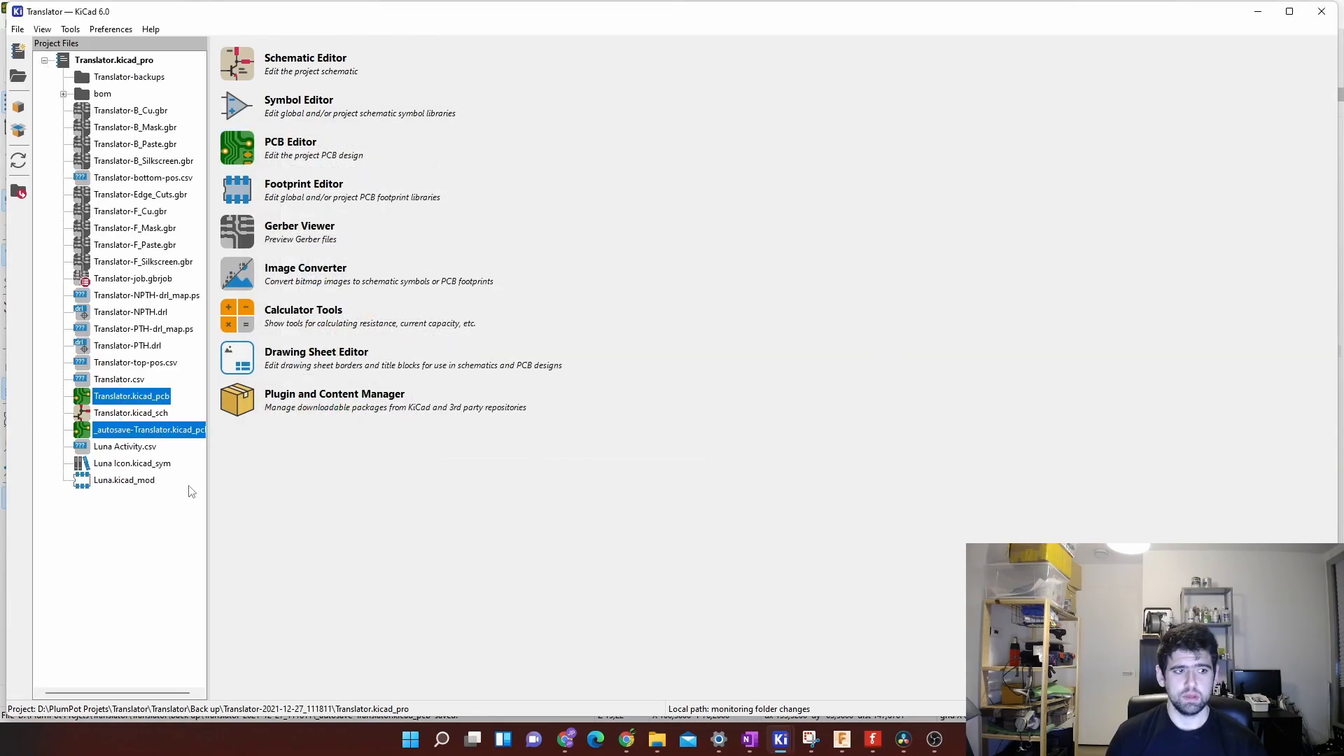
{"action": "double_click", "coordinate": [111, 394]}
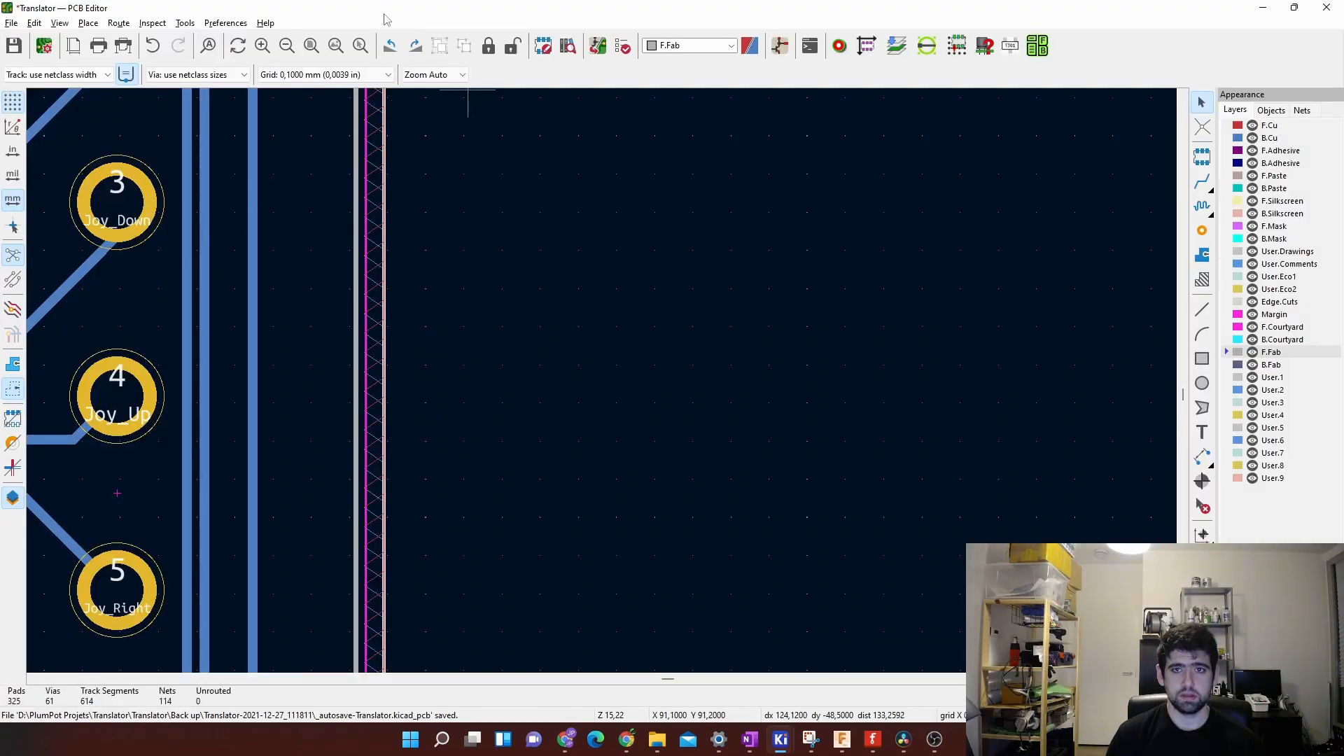
{"action": "left_click", "coordinate": [160, 24]}
{"action": "mouse_move", "coordinate": [199, 24]}
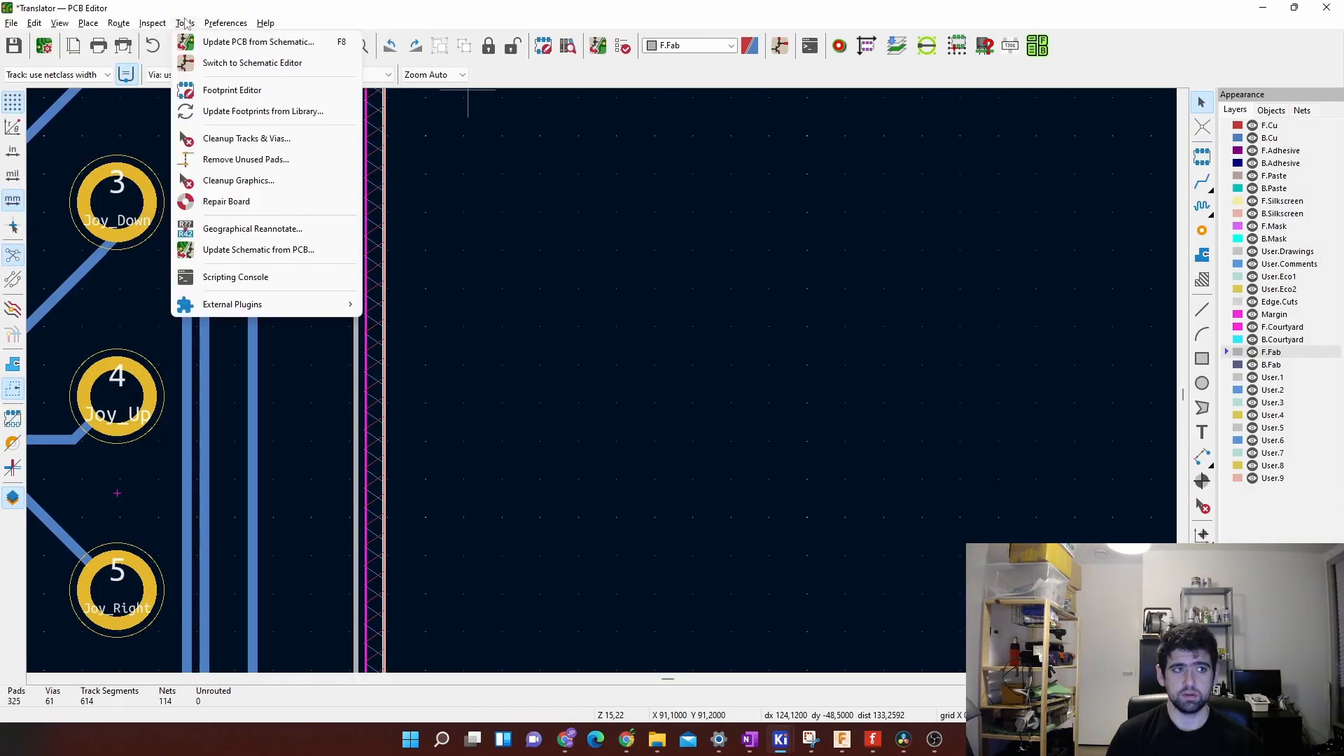
{"action": "mouse_move", "coordinate": [267, 305]}
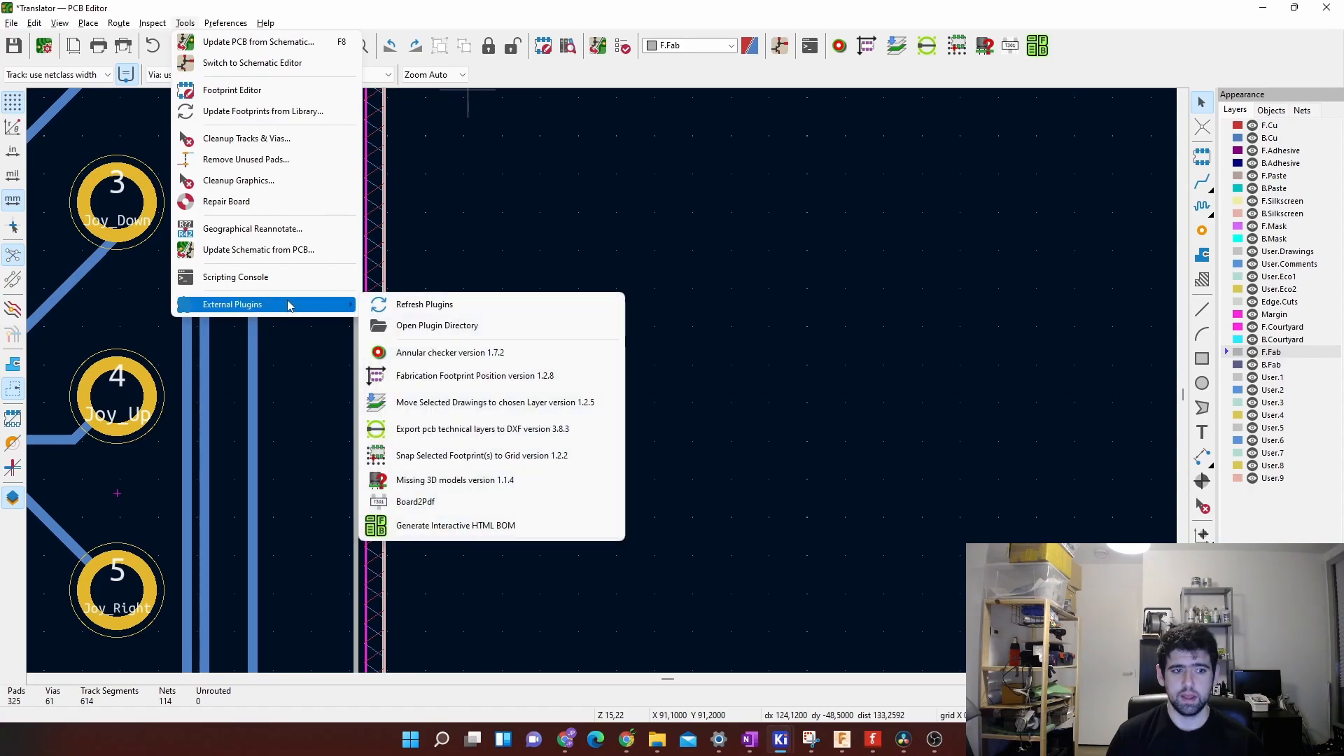
{"action": "left_click", "coordinate": [401, 308]}
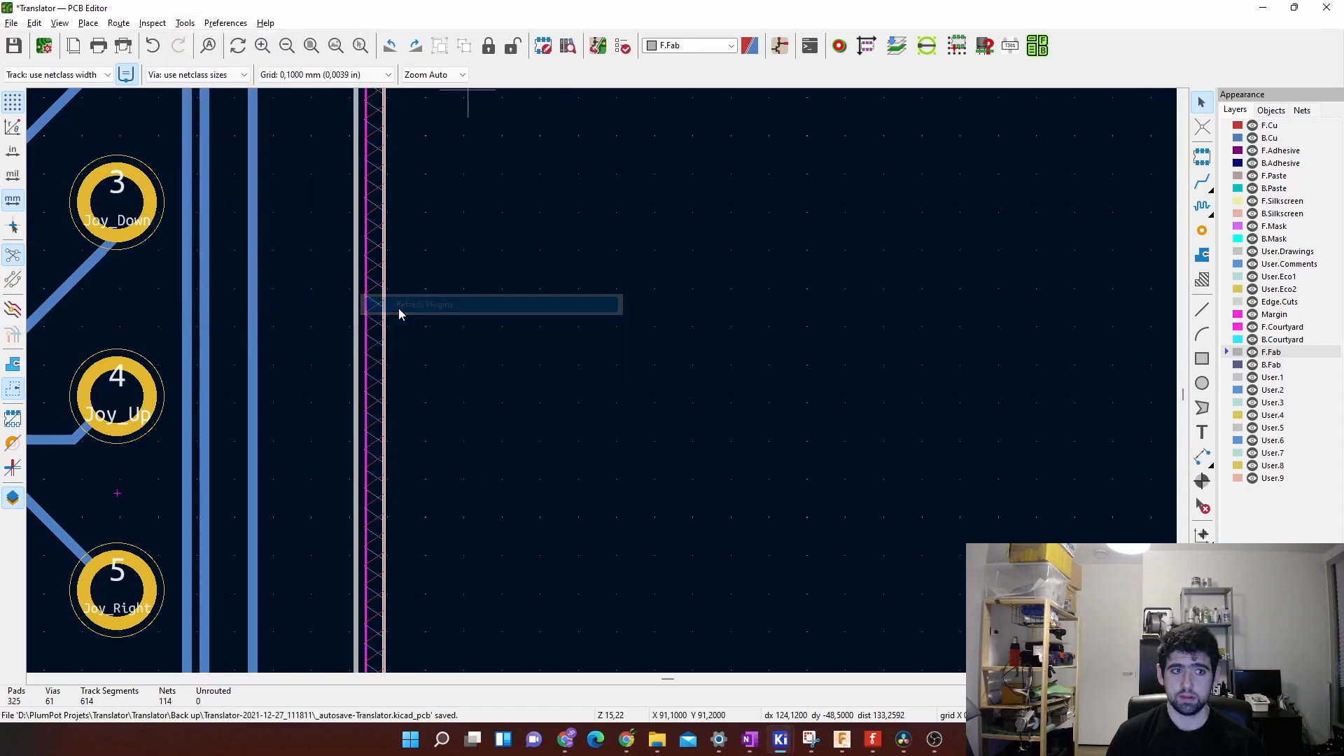
{"action": "left_click", "coordinate": [185, 24]}
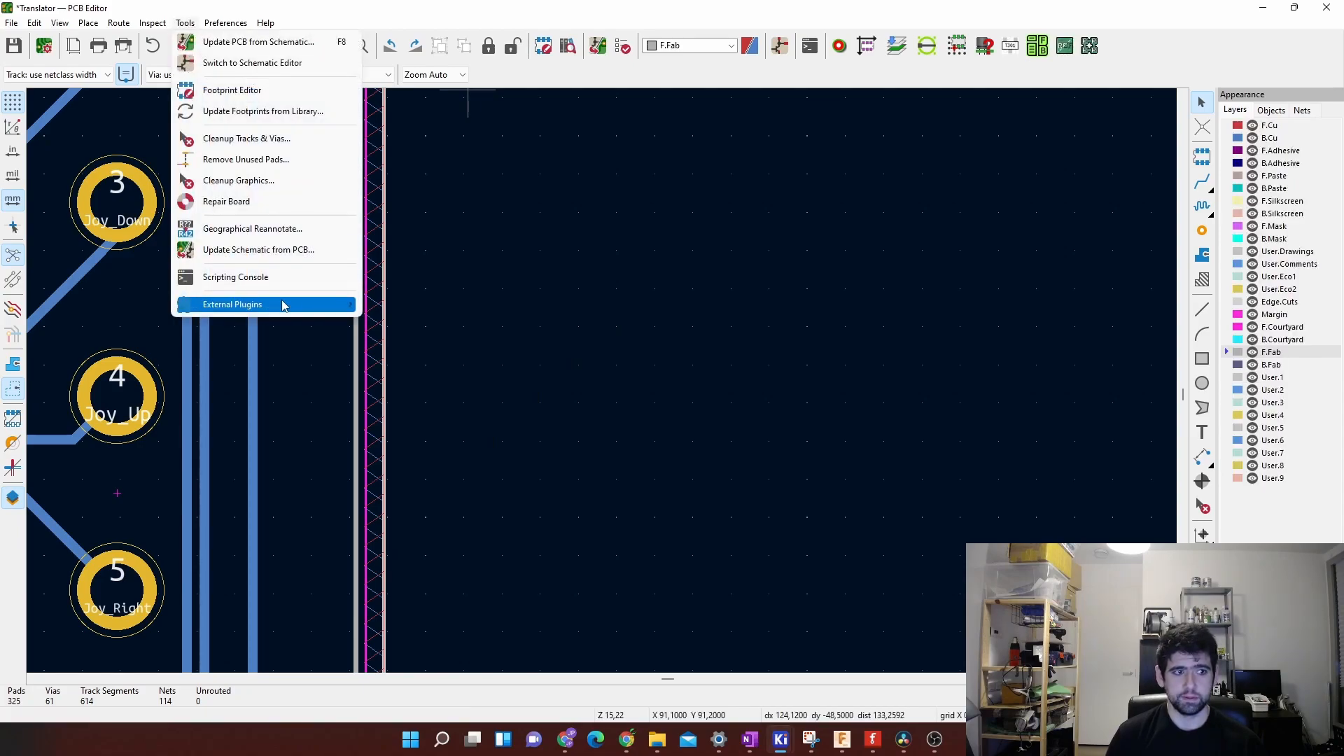
{"action": "mouse_move", "coordinate": [283, 305]}
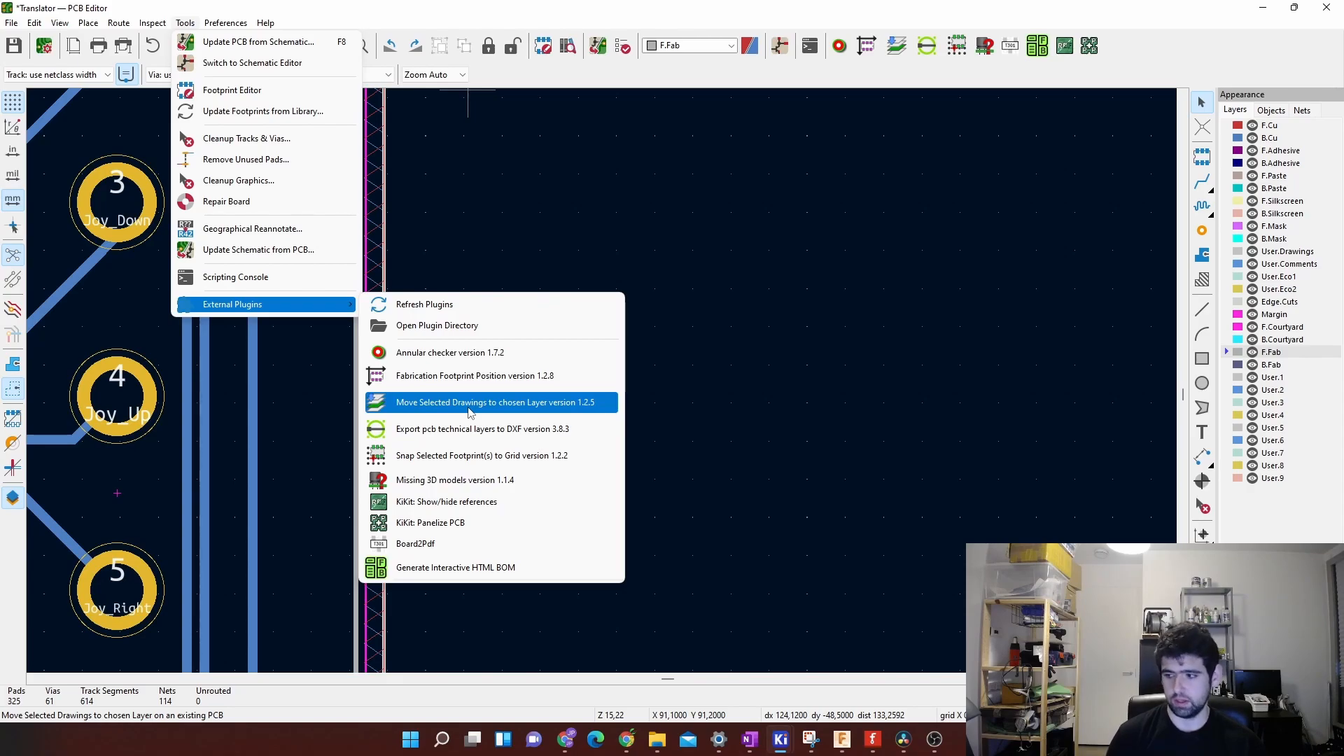
Step: Search Windows for Kicad and open the KiCad Command Prompt
{"action": "left_click", "coordinate": [441, 740]}
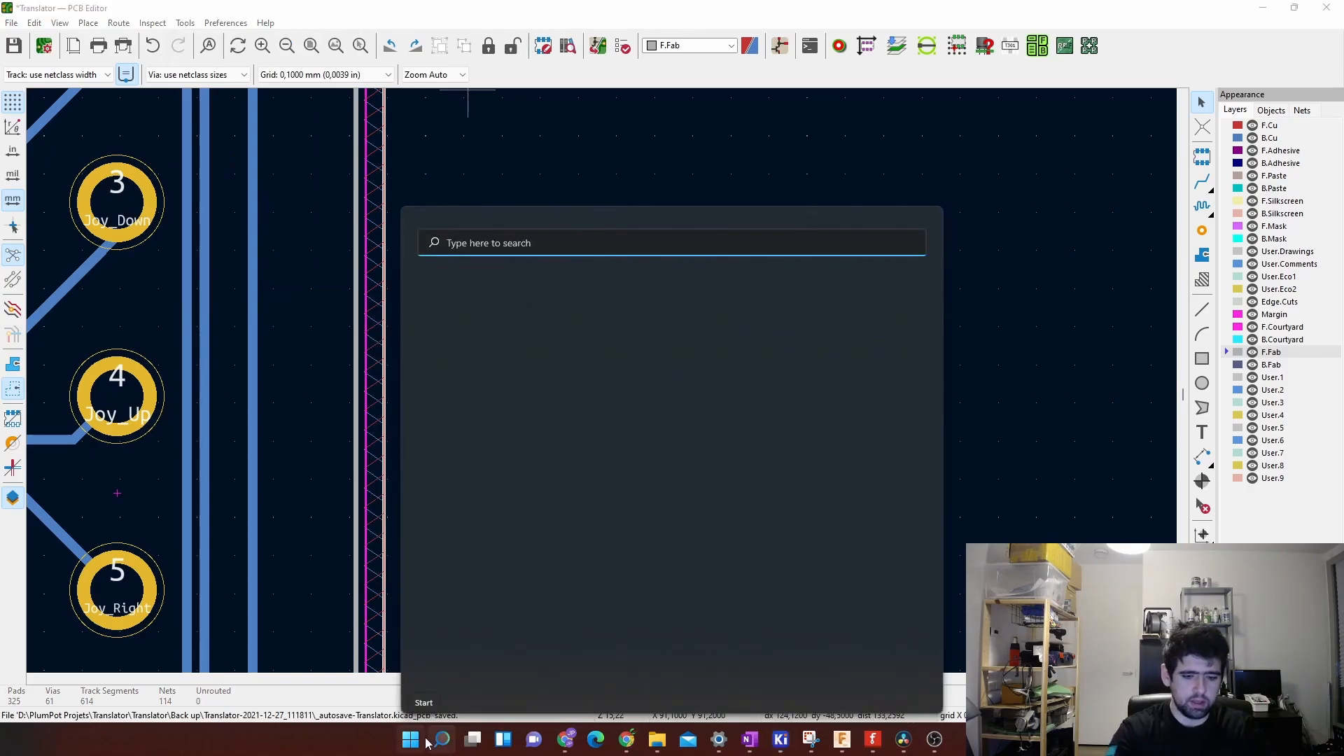
{"action": "type", "text": "kicad"}
{"action": "key", "text": "BackSpace"}
{"action": "key", "text": "BackSpace"}
{"action": "key", "text": "BackSpace"}
{"action": "key", "text": "BackSpace"}
{"action": "key", "text": "BackSpace"}
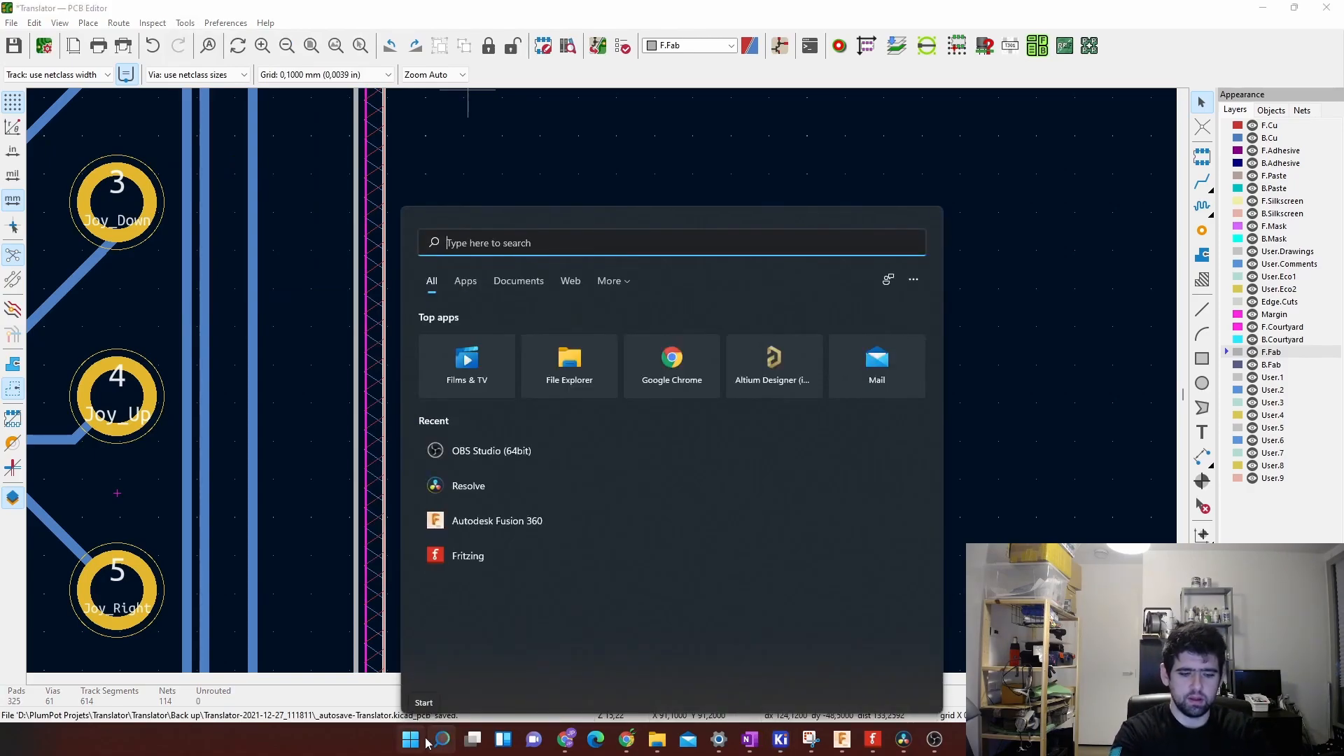
{"action": "type", "text": "Kicad"}
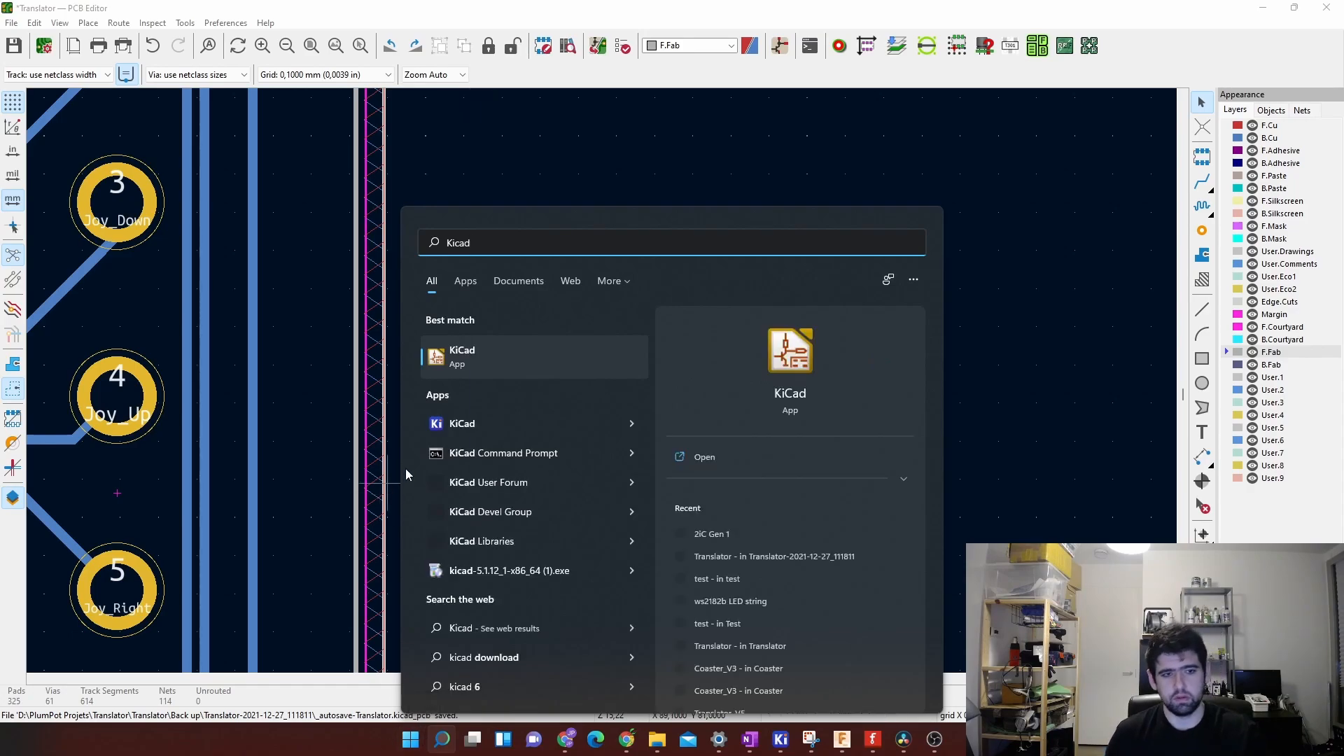
{"action": "left_click", "coordinate": [518, 454]}
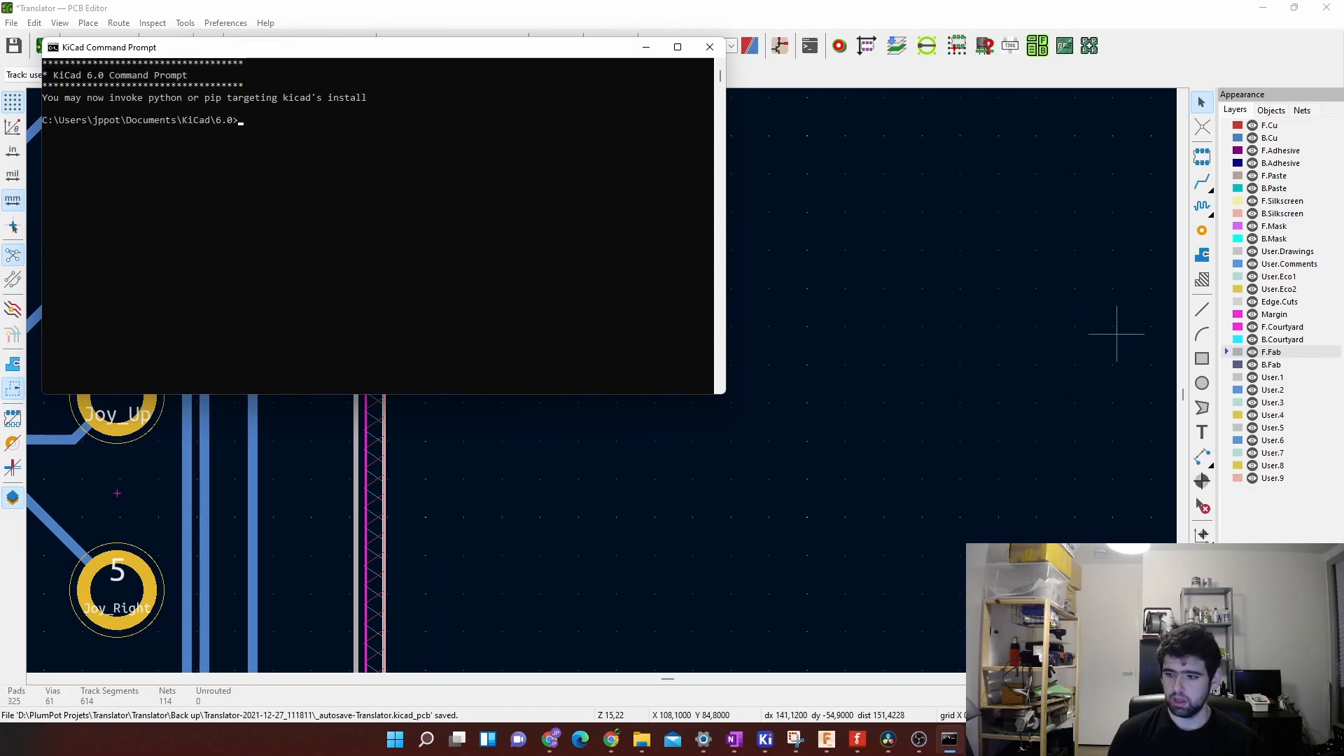
Step: Run "pip install kikit" in the KiCad Command Prompt and review its output
{"action": "left_click", "coordinate": [320, 104]}
{"action": "type", "text": "pip"}
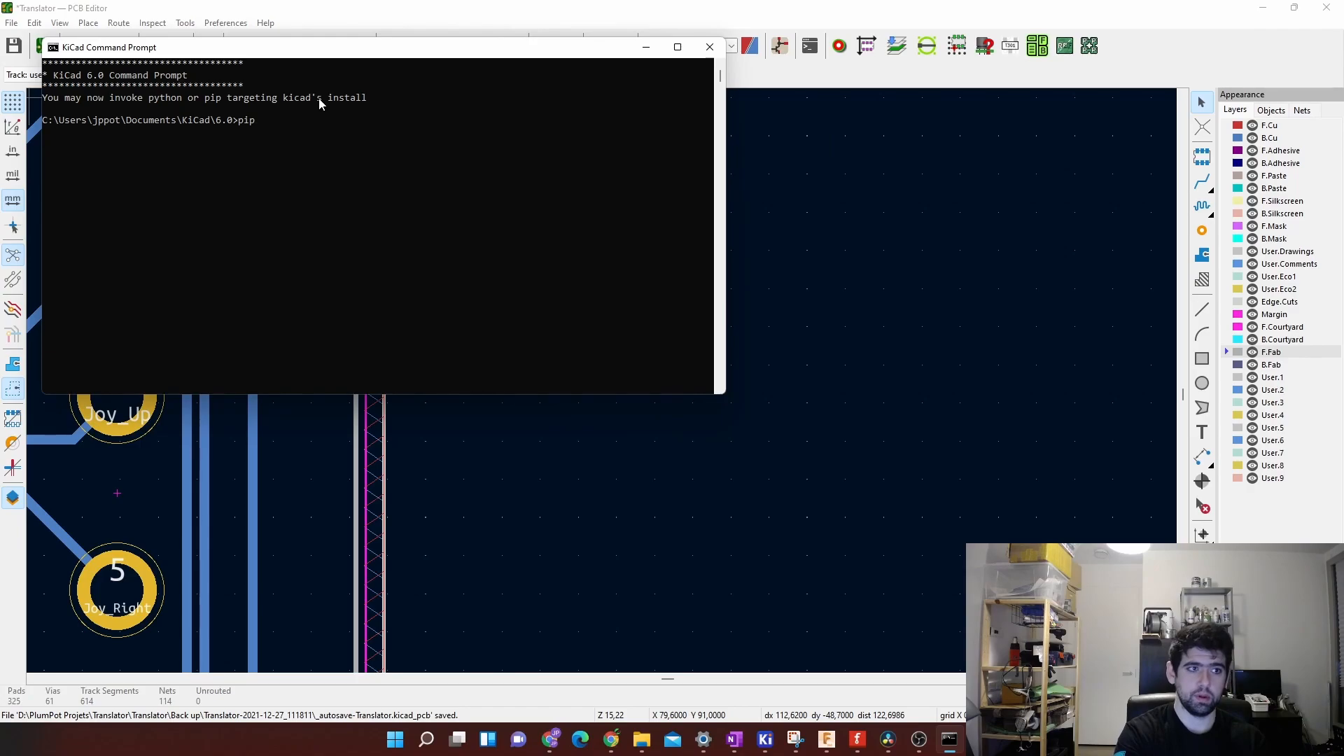
{"action": "type", "text": " i"}
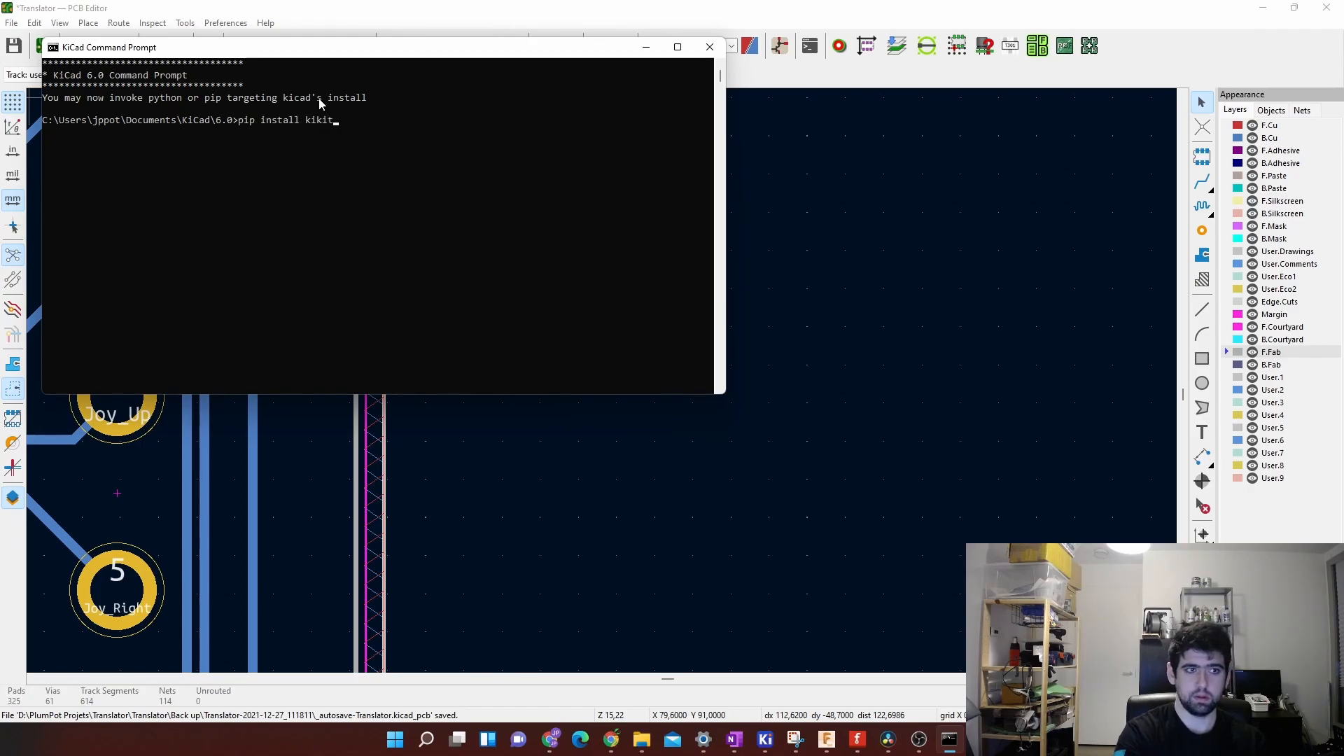
{"action": "type", "text": "nstall kikit"}
{"action": "key", "text": "Return"}
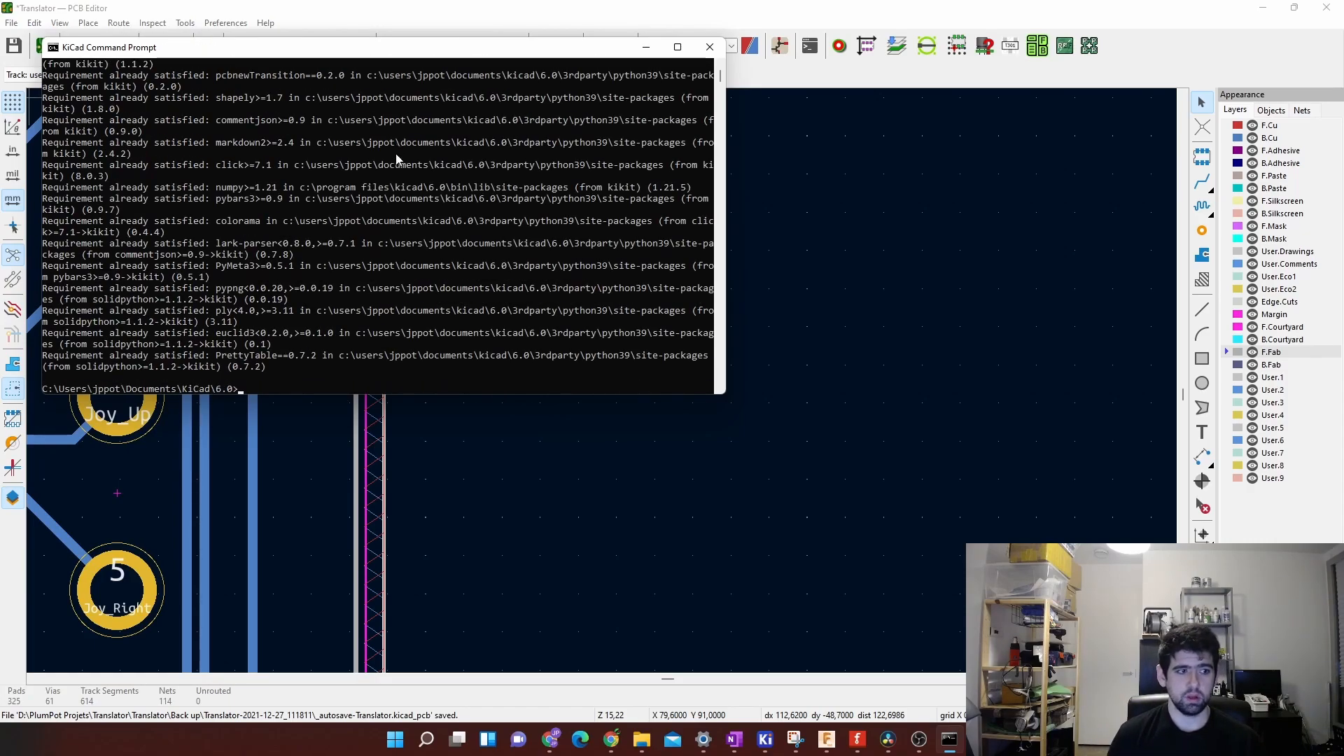
{"action": "scroll", "coordinate": [252, 283], "scroll_direction": "up", "scroll_amount": 3}
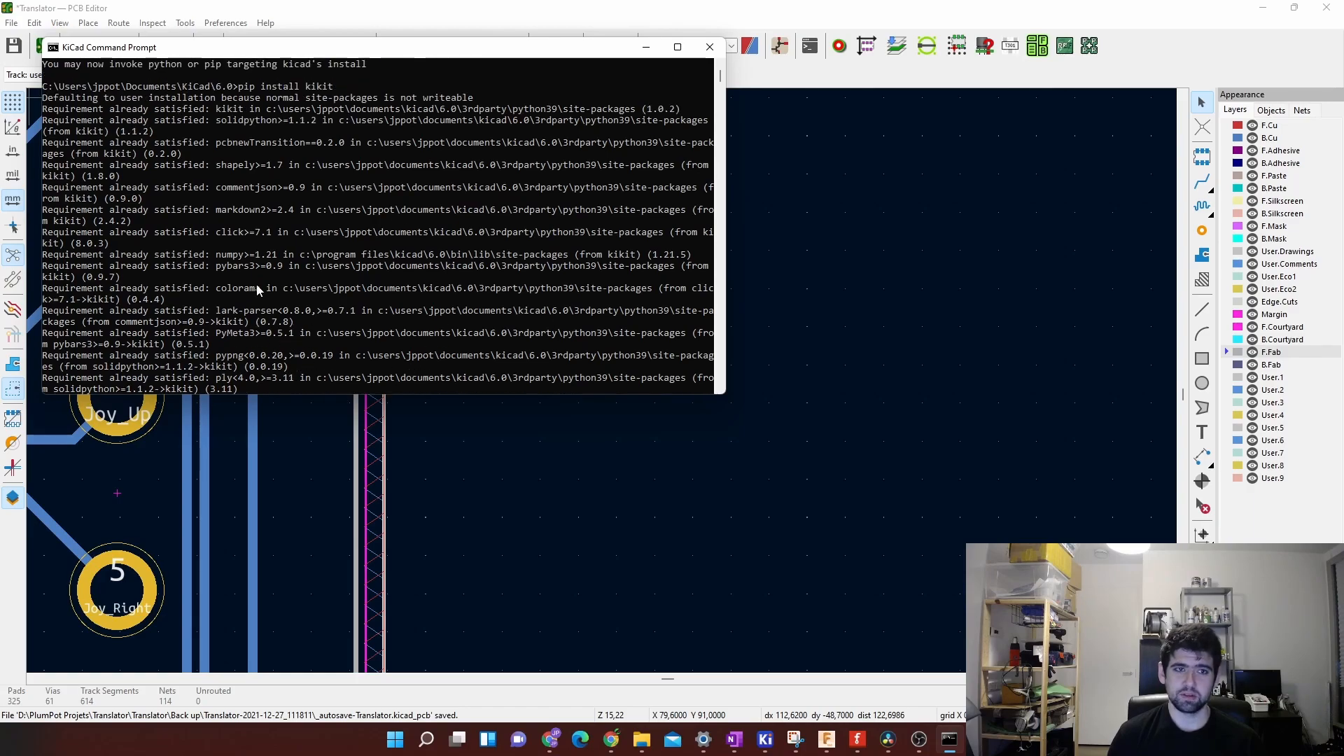
{"action": "scroll", "coordinate": [210, 315], "scroll_direction": "down", "scroll_amount": 6}
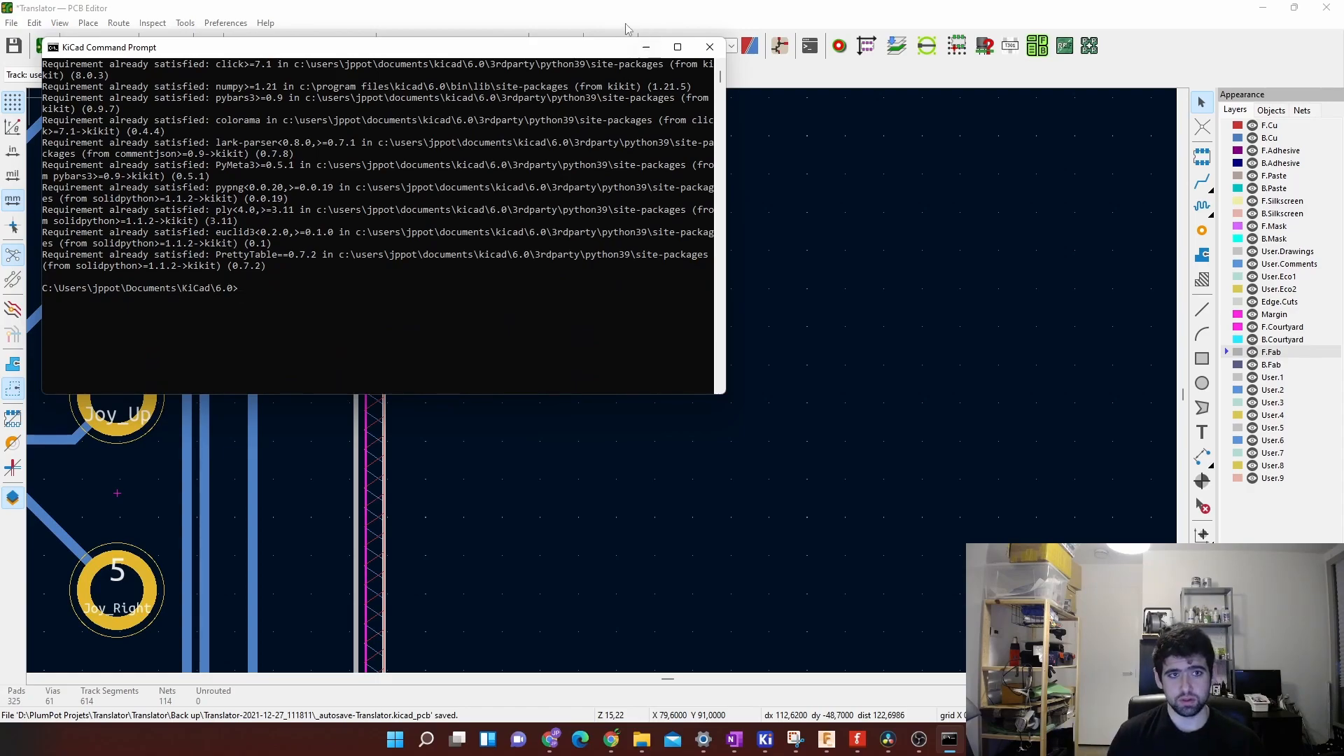
Step: Minimise the command prompt and return to the Translator board's external plugin commands
{"action": "left_click", "coordinate": [646, 47]}
{"action": "left_click", "coordinate": [186, 23]}
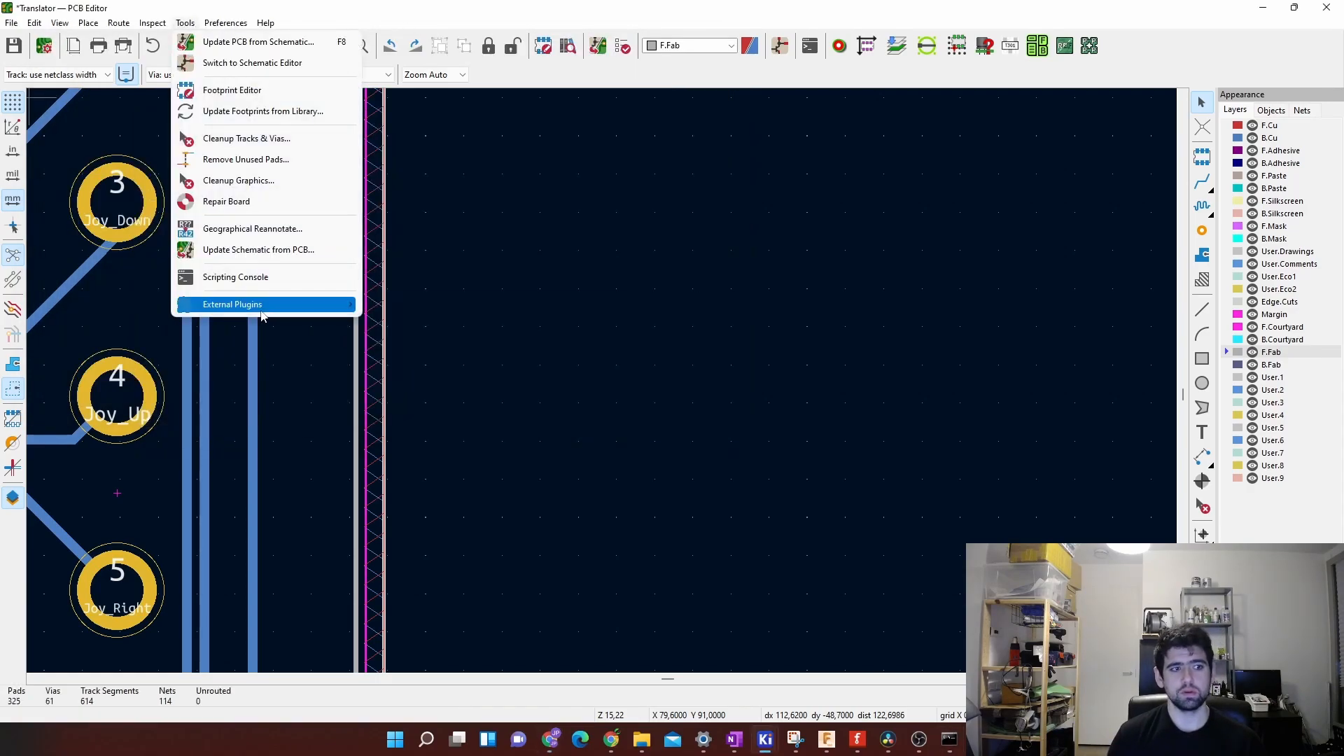
{"action": "mouse_move", "coordinate": [280, 304]}
{"action": "left_click", "coordinate": [422, 323]}
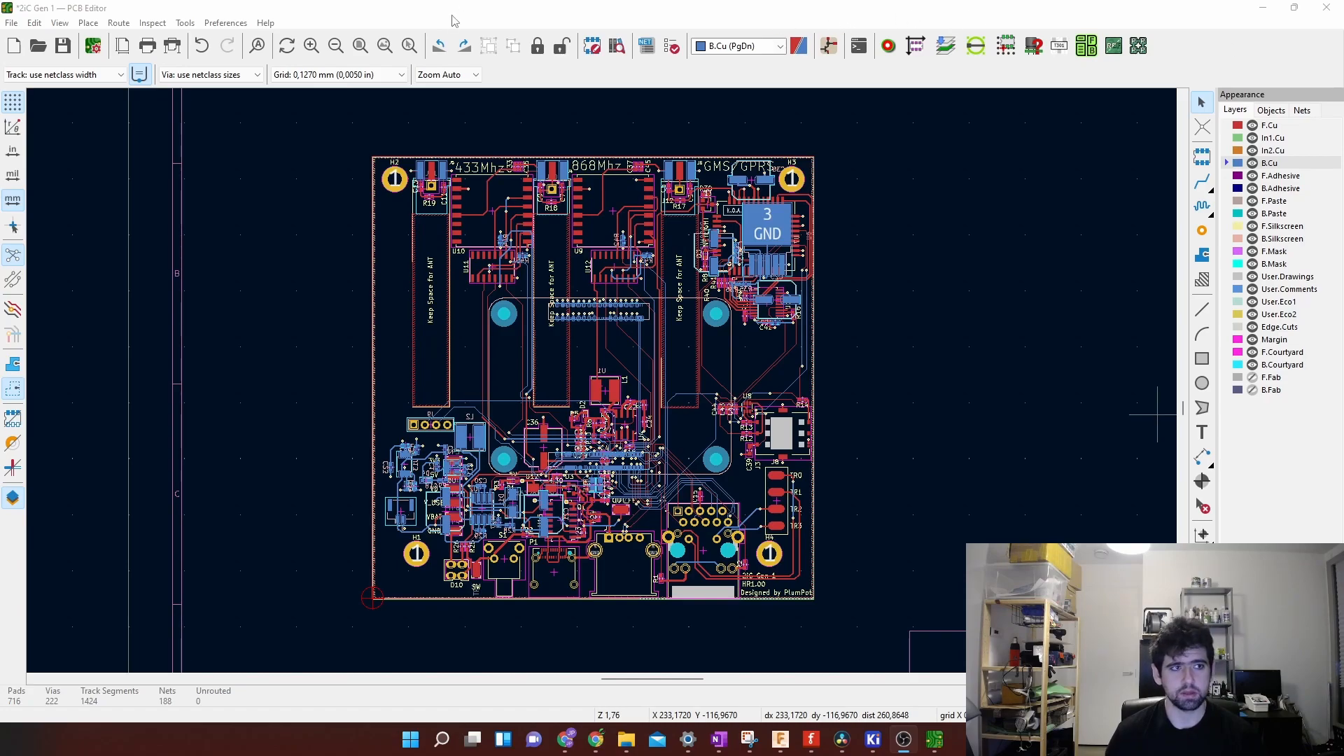
Step: Locate the KiKit: Panelize PCB plugin among the external plugins of the 2iC Gen 1 board
{"action": "left_click", "coordinate": [188, 23]}
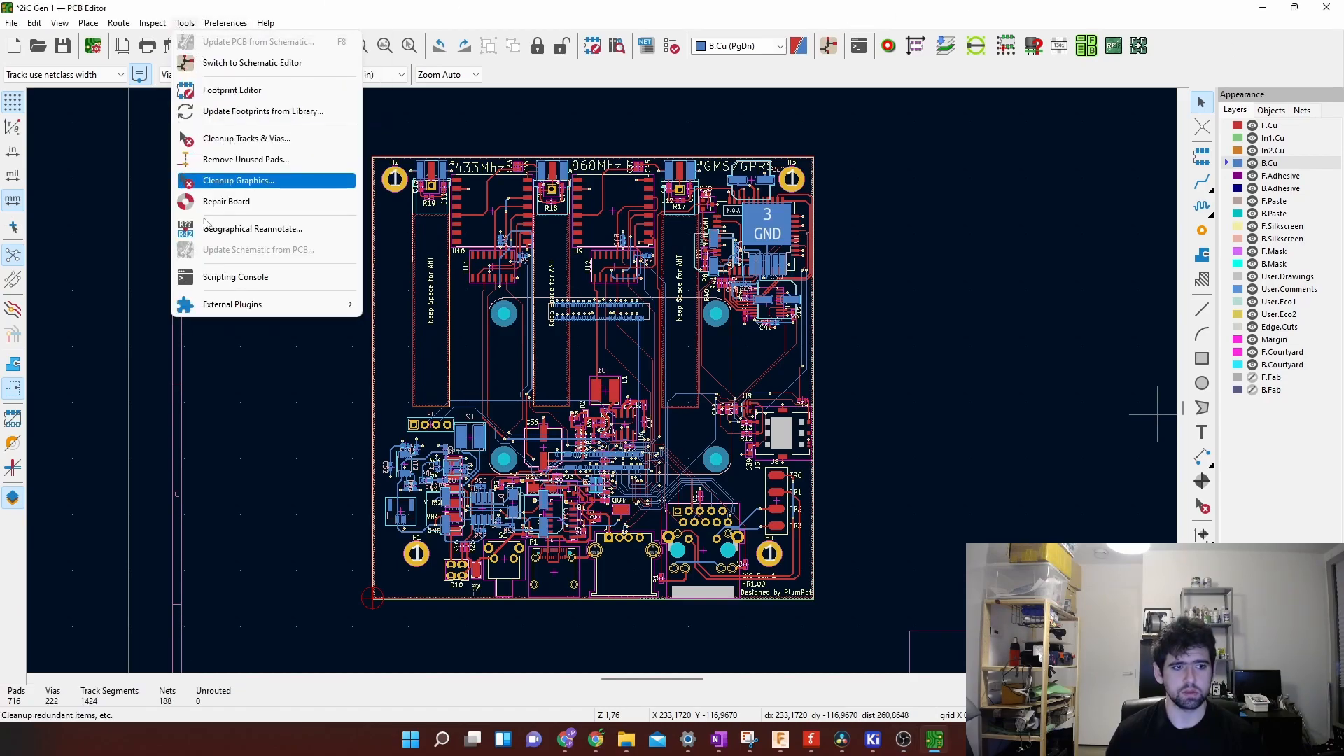
{"action": "mouse_move", "coordinate": [280, 304]}
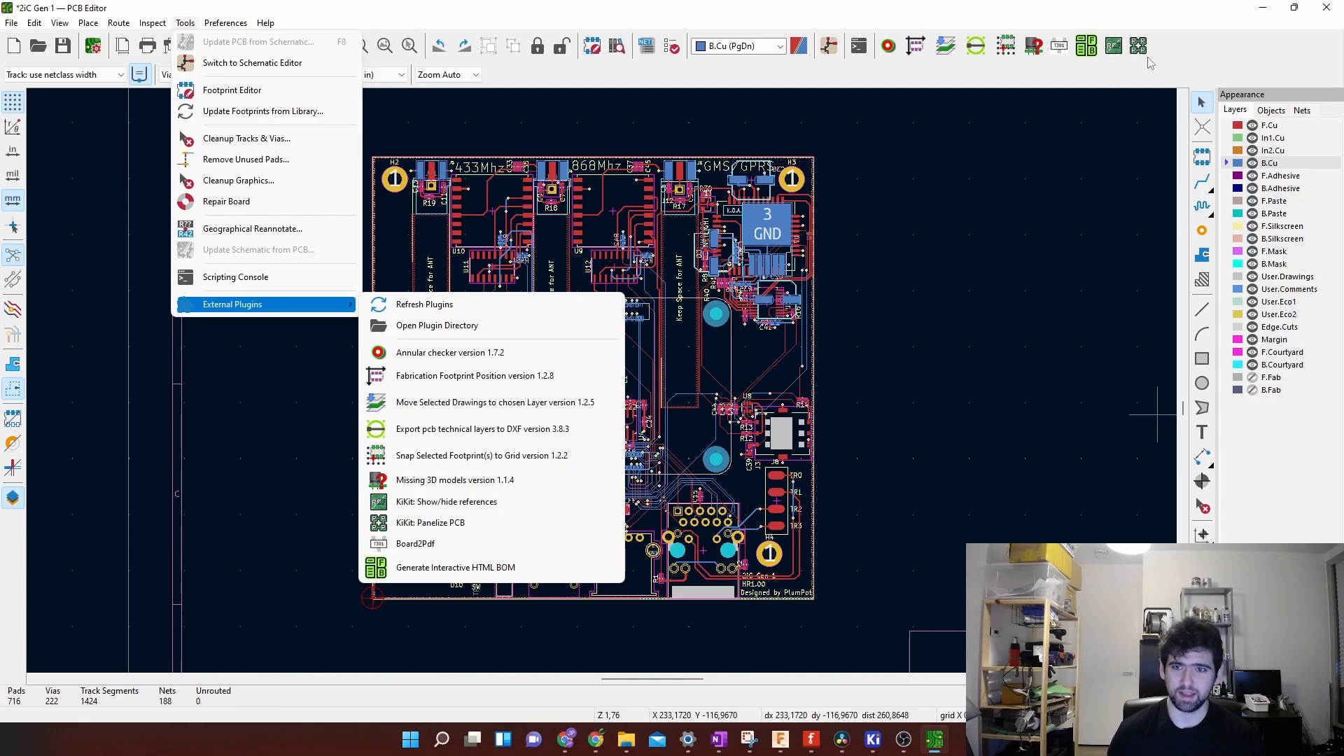
{"action": "left_click", "coordinate": [1199, 55]}
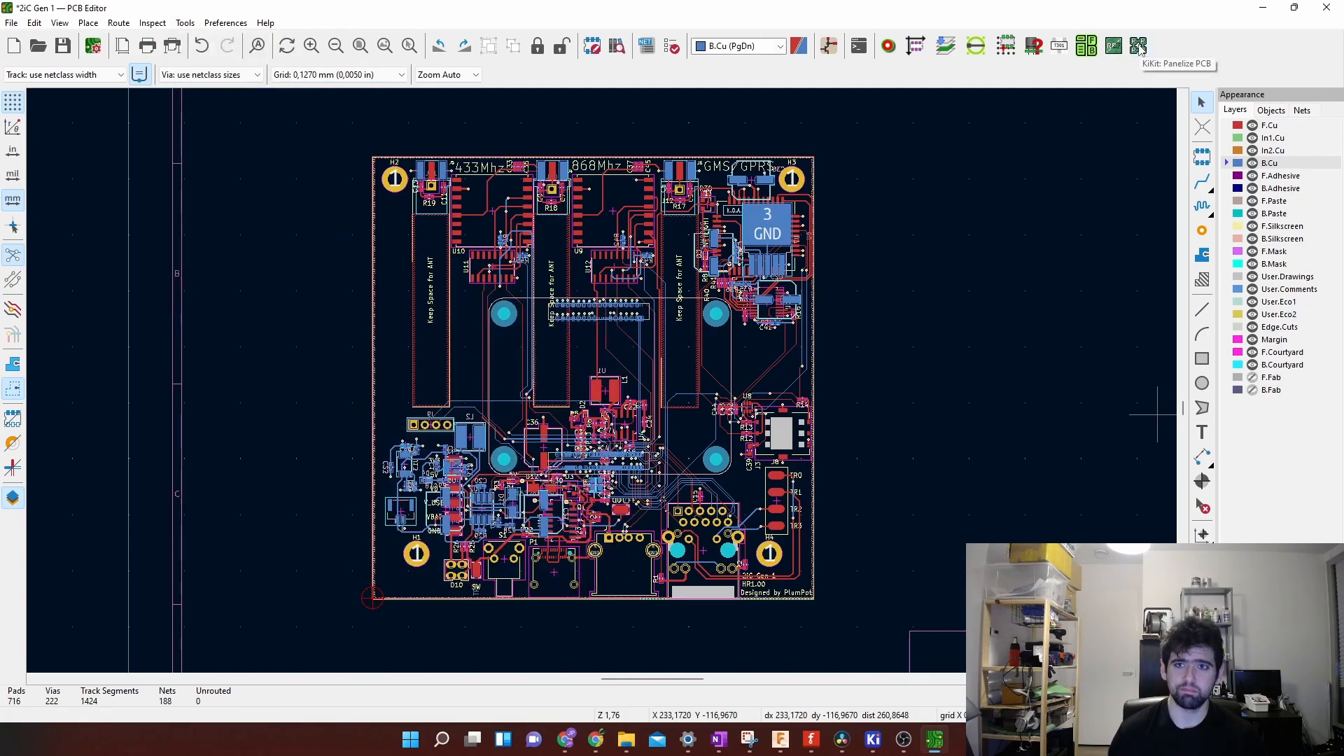
Step: Start KiKit: Panelize PCB and load 2iC Gen 1.kicad_pcb as the input file
{"action": "left_click", "coordinate": [1139, 48]}
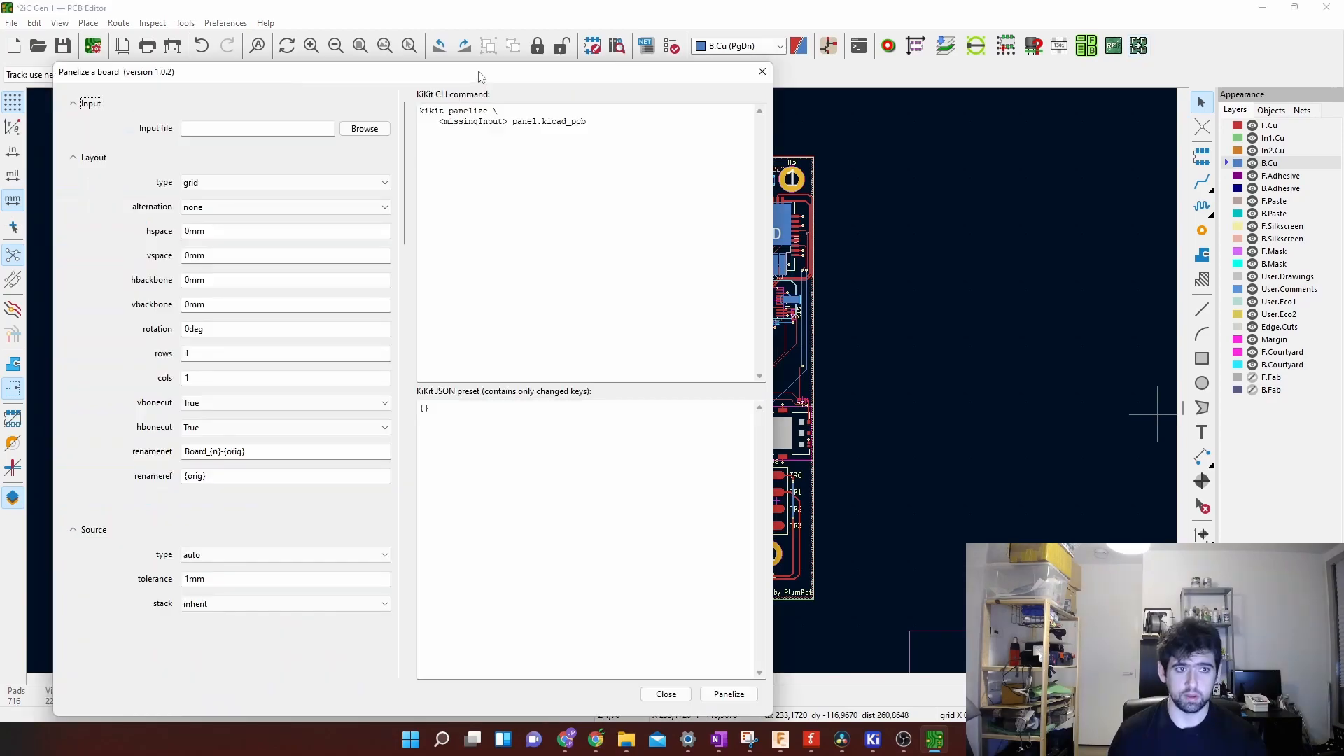
{"action": "left_click_drag", "start_coordinate": [482, 75], "coordinate": [513, 58]}
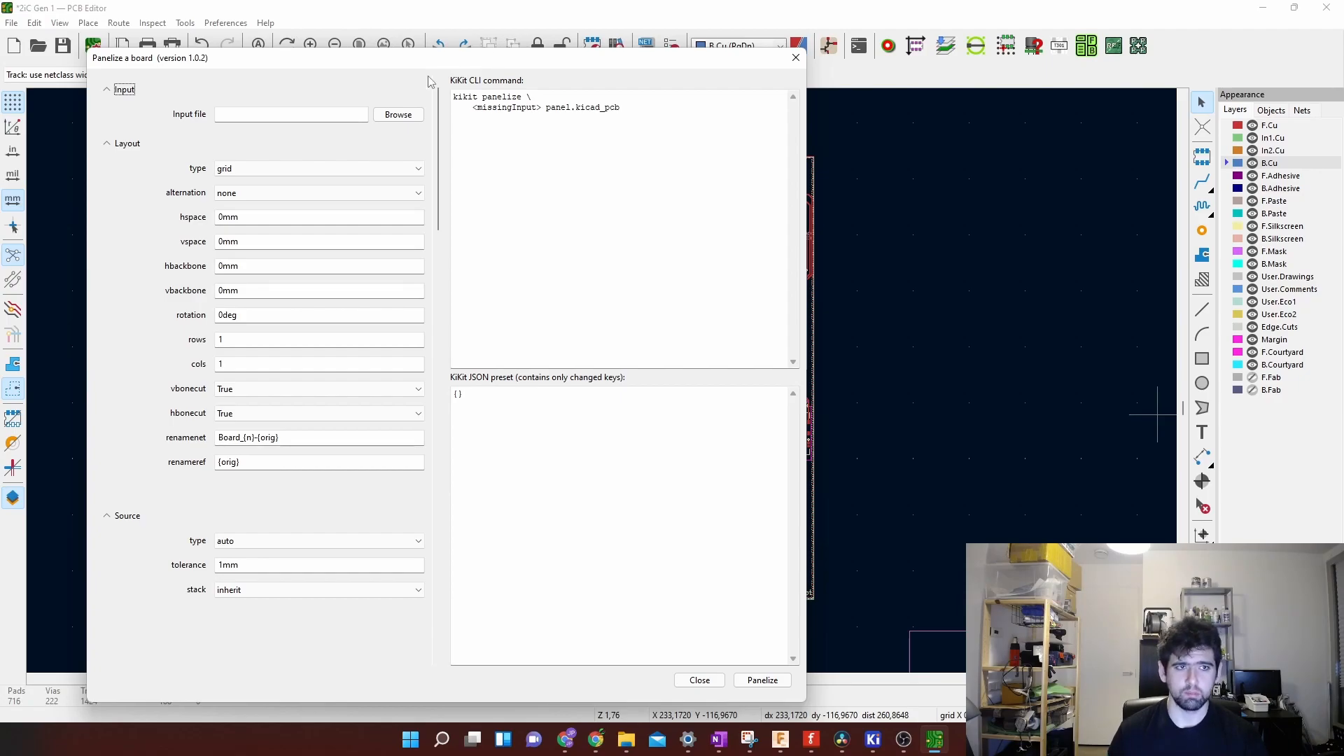
{"action": "left_click", "coordinate": [398, 118]}
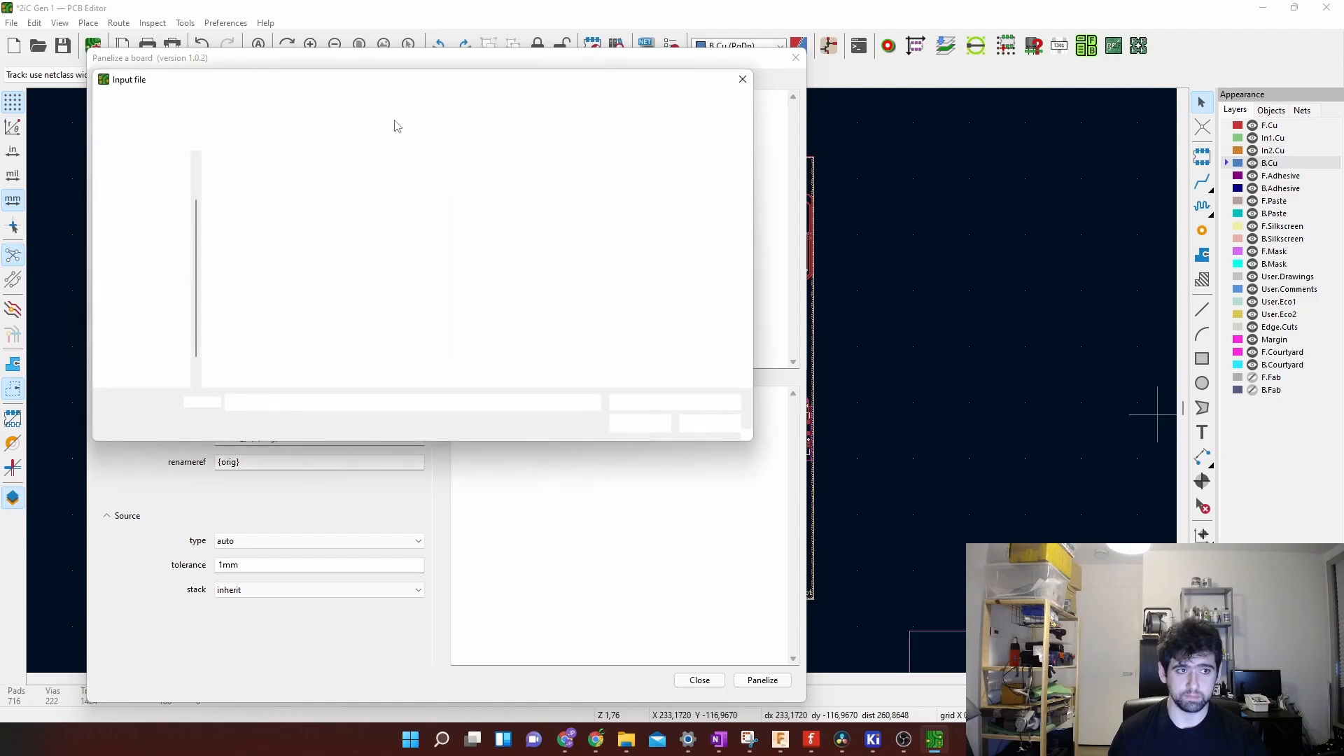
{"action": "double_click", "coordinate": [343, 182]}
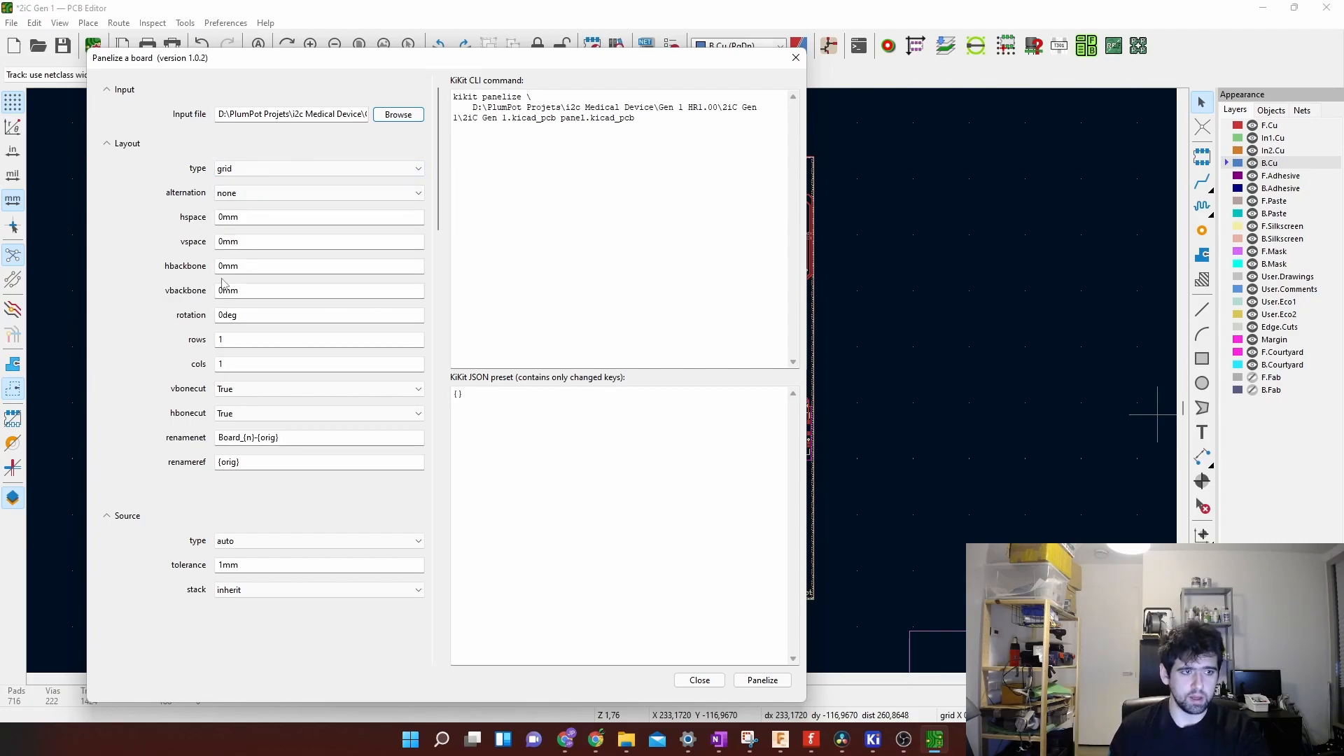
Step: Set the panel layout grid to 2 rows and 2 columns
{"action": "left_click", "coordinate": [221, 340]}
{"action": "double_click", "coordinate": [219, 340]}
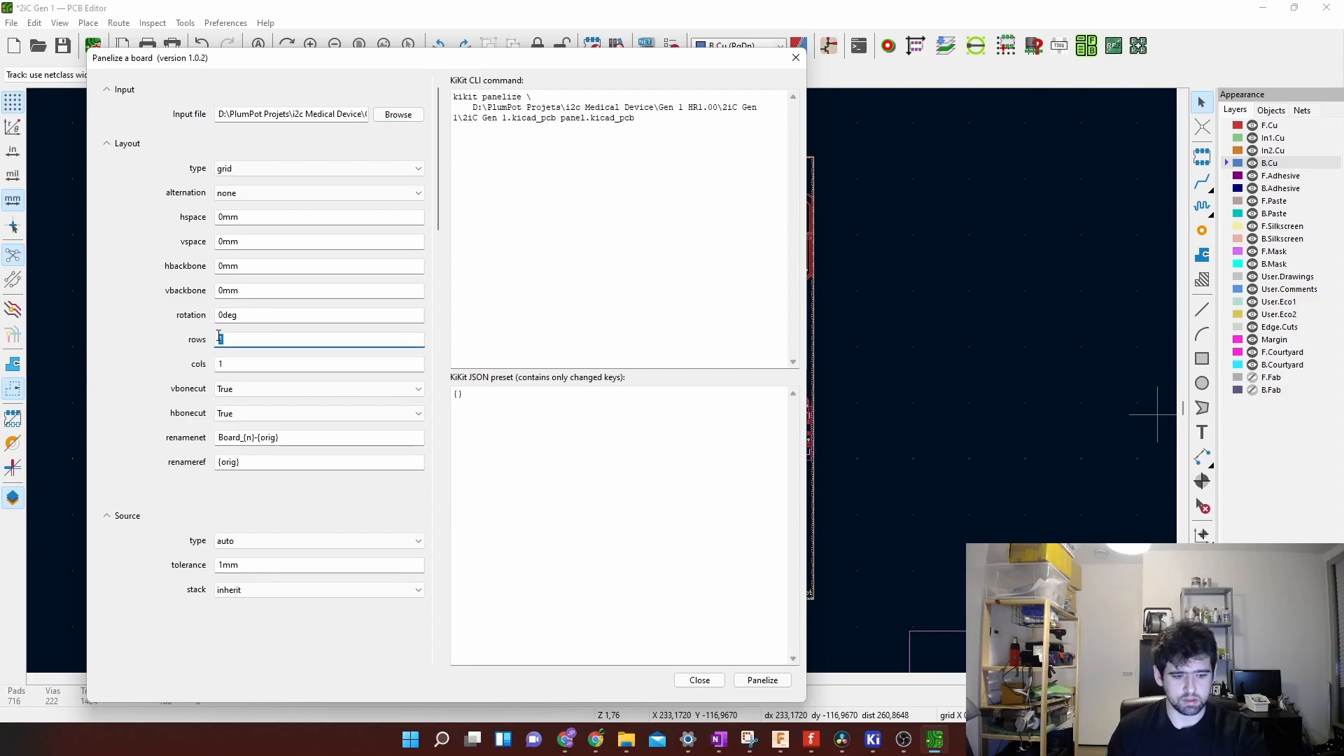
{"action": "type", "text": "2"}
{"action": "double_click", "coordinate": [220, 364]}
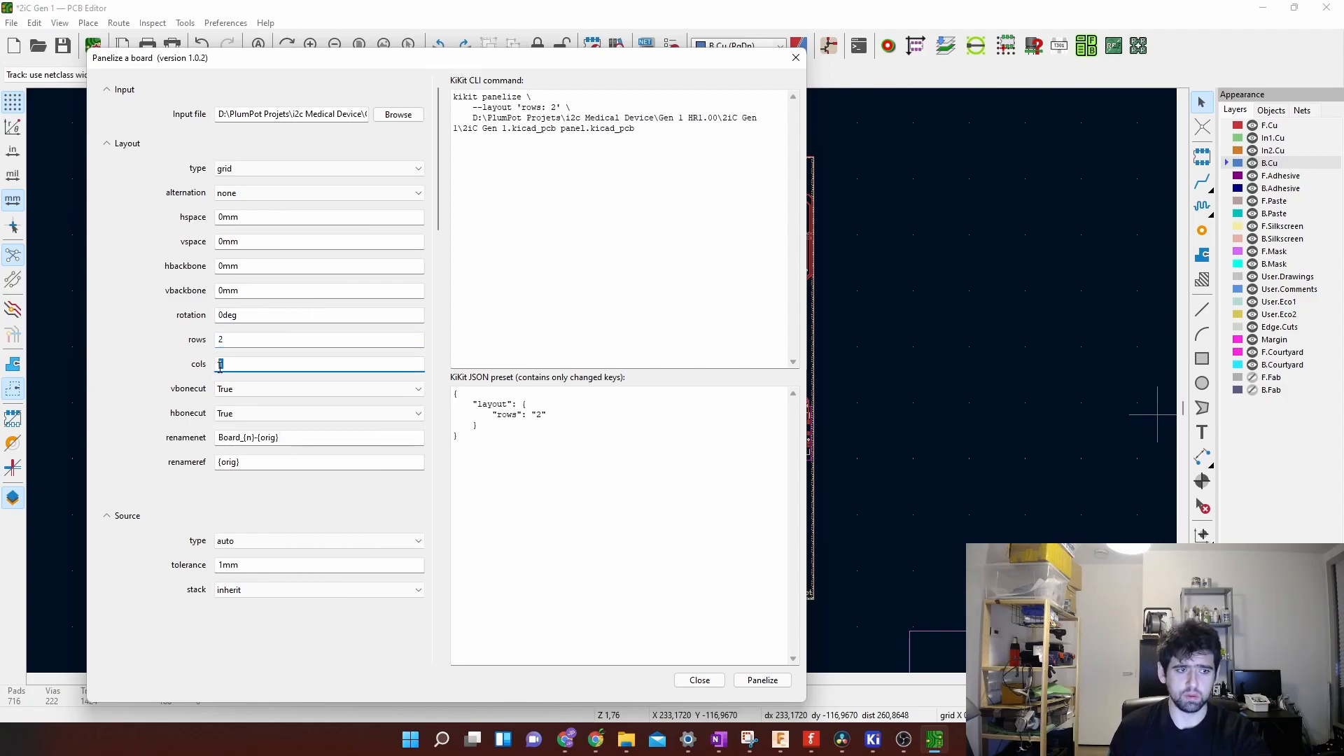
{"action": "type", "text": "2"}
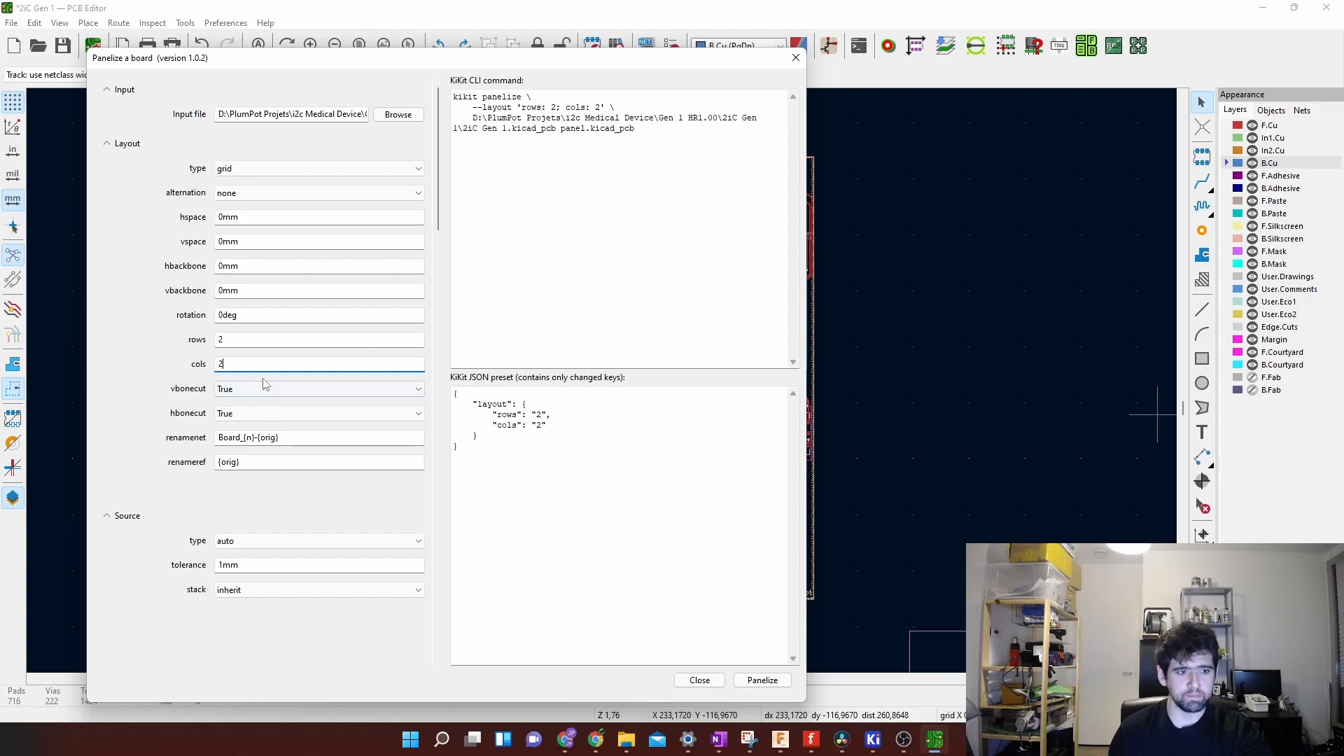
Step: Set both the horizontal and vertical spacing between boards in the layout to 2 mm
{"action": "left_click", "coordinate": [217, 220]}
{"action": "key", "text": "Delete"}
{"action": "type", "text": "2"}
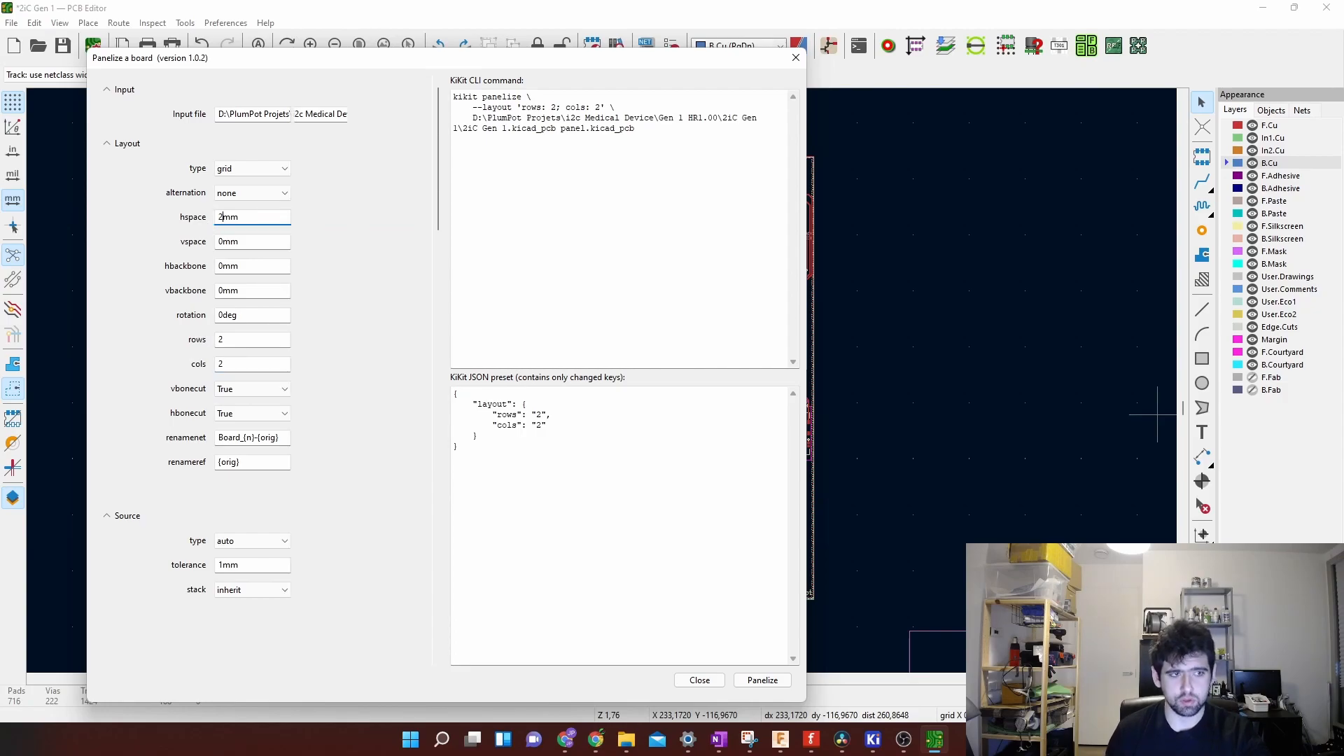
{"action": "left_click", "coordinate": [221, 245]}
{"action": "key", "text": "Delete"}
{"action": "type", "text": "2"}
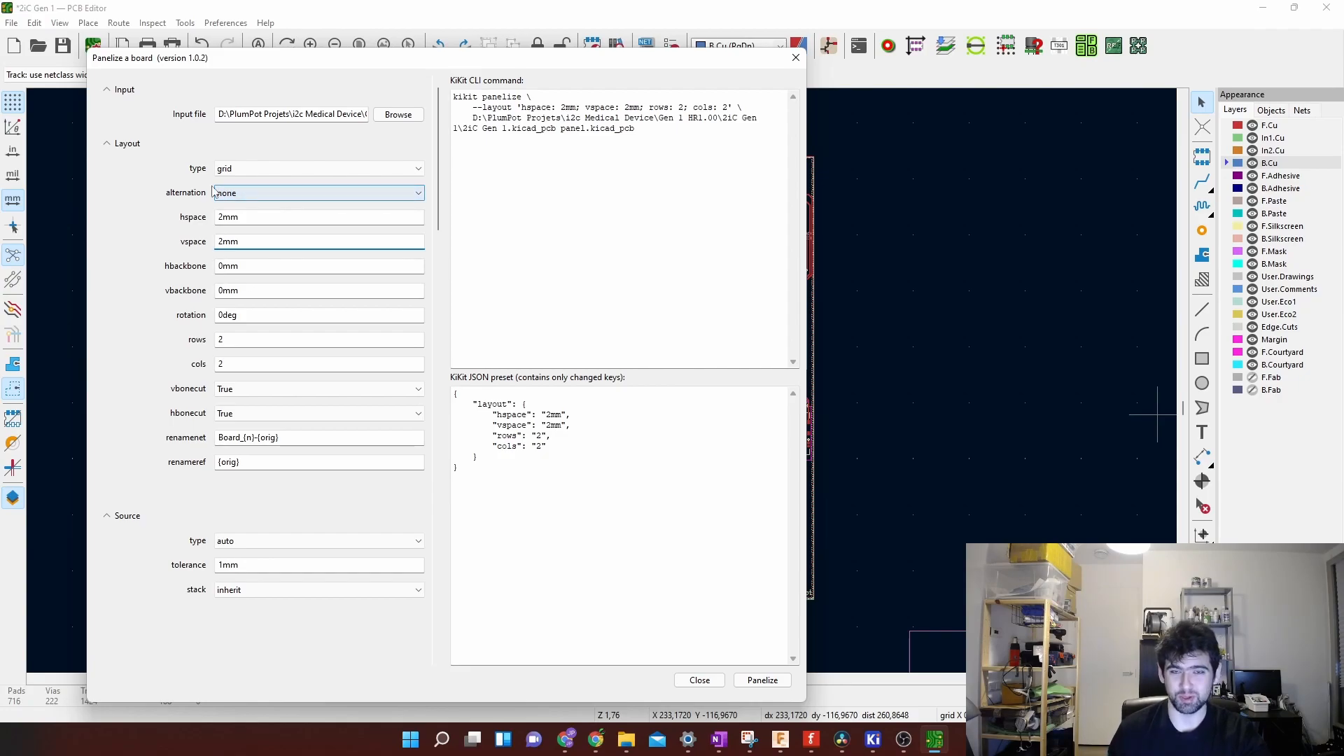
Step: Skip the source settings and set the panel's tab type to fixed
{"action": "left_click", "coordinate": [106, 518]}
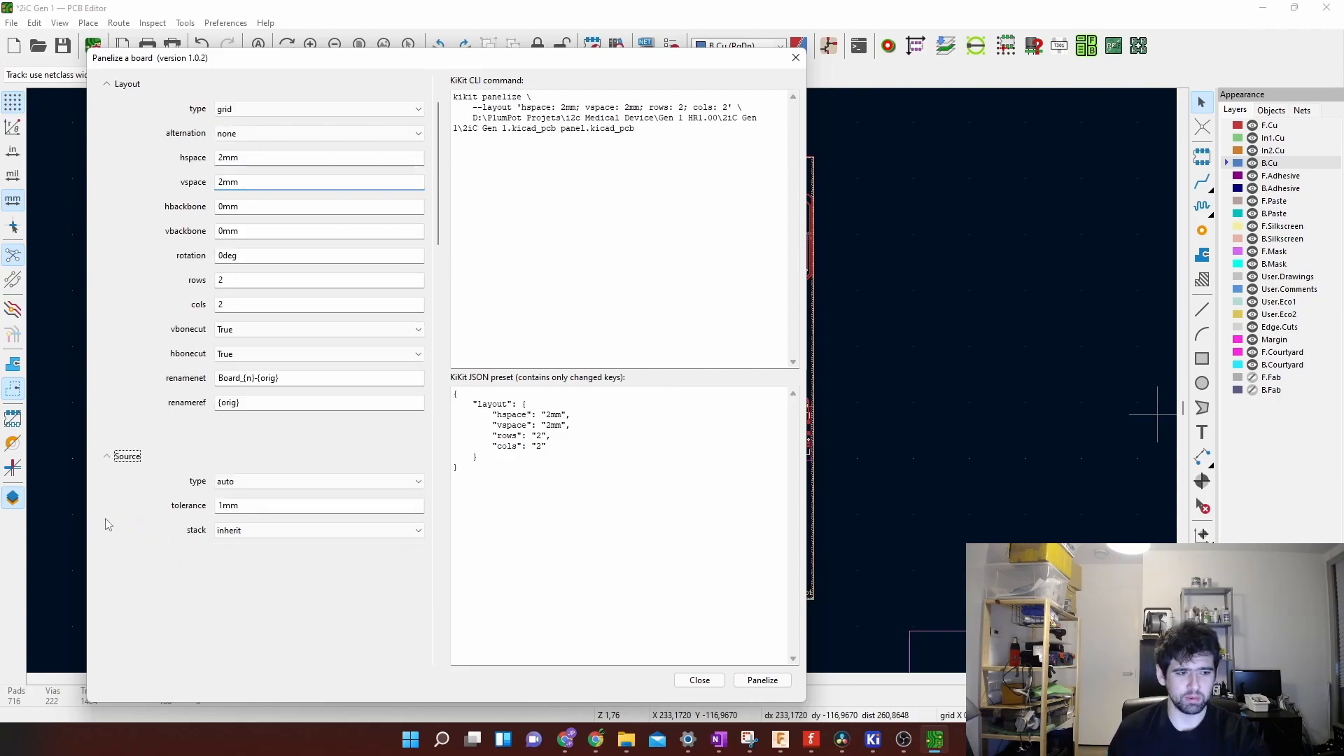
{"action": "left_click", "coordinate": [109, 458]}
{"action": "left_click", "coordinate": [233, 470]}
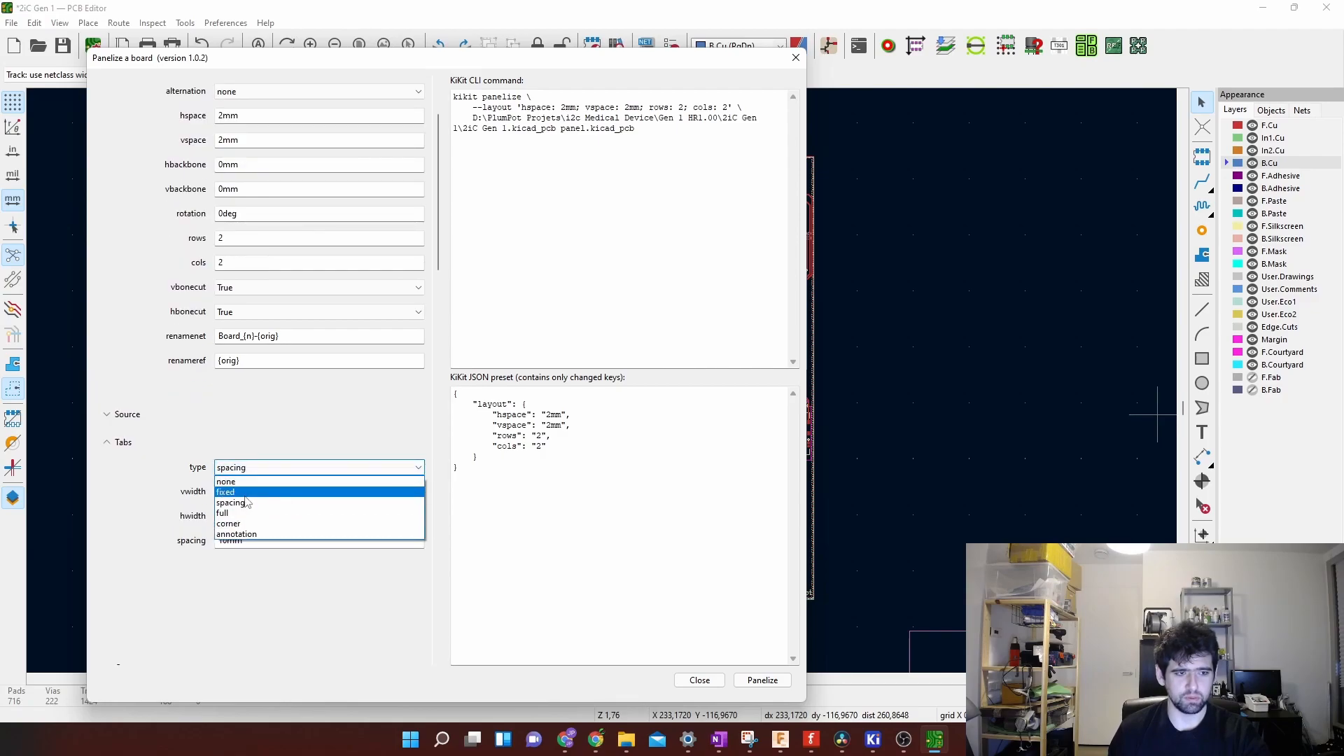
{"action": "left_click", "coordinate": [244, 493]}
Step: Set the cuts to mousebites with 1 mm spacing and a 0.2 mm offset
{"action": "left_click", "coordinate": [261, 493]}
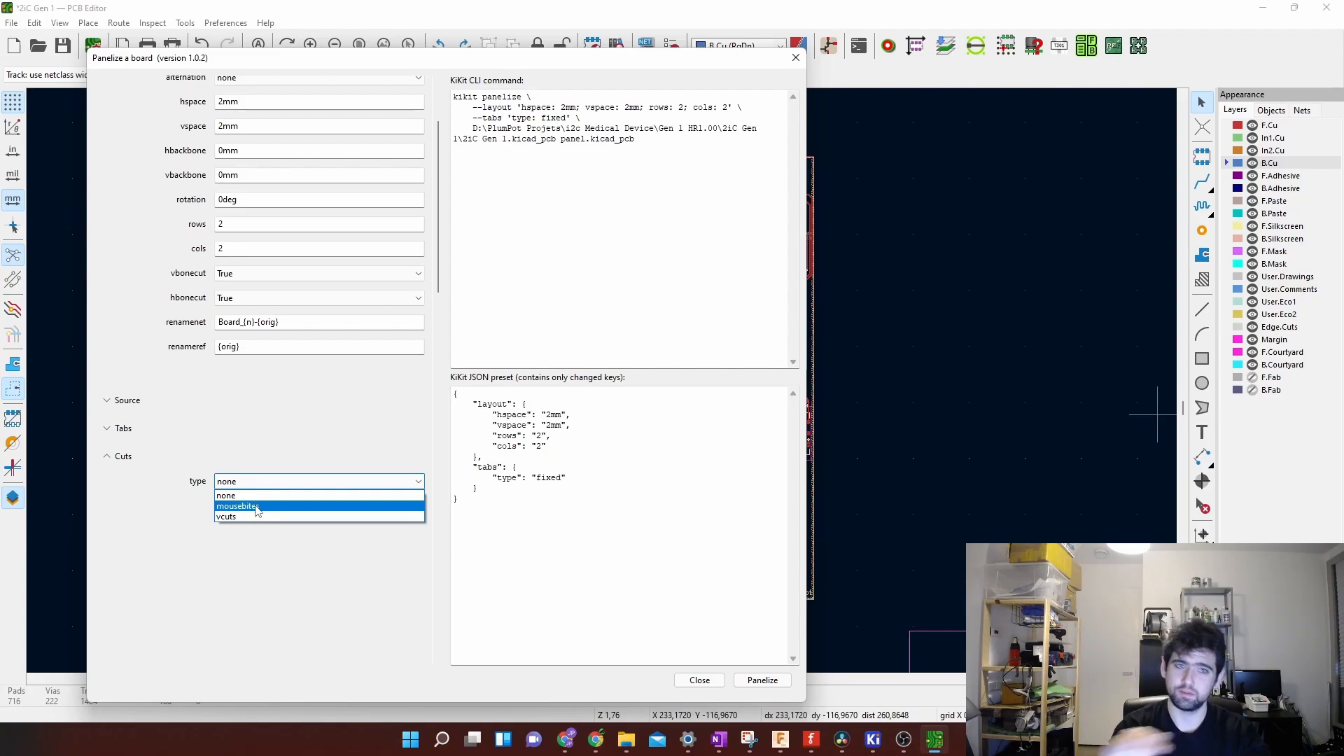
{"action": "left_click", "coordinate": [257, 506]}
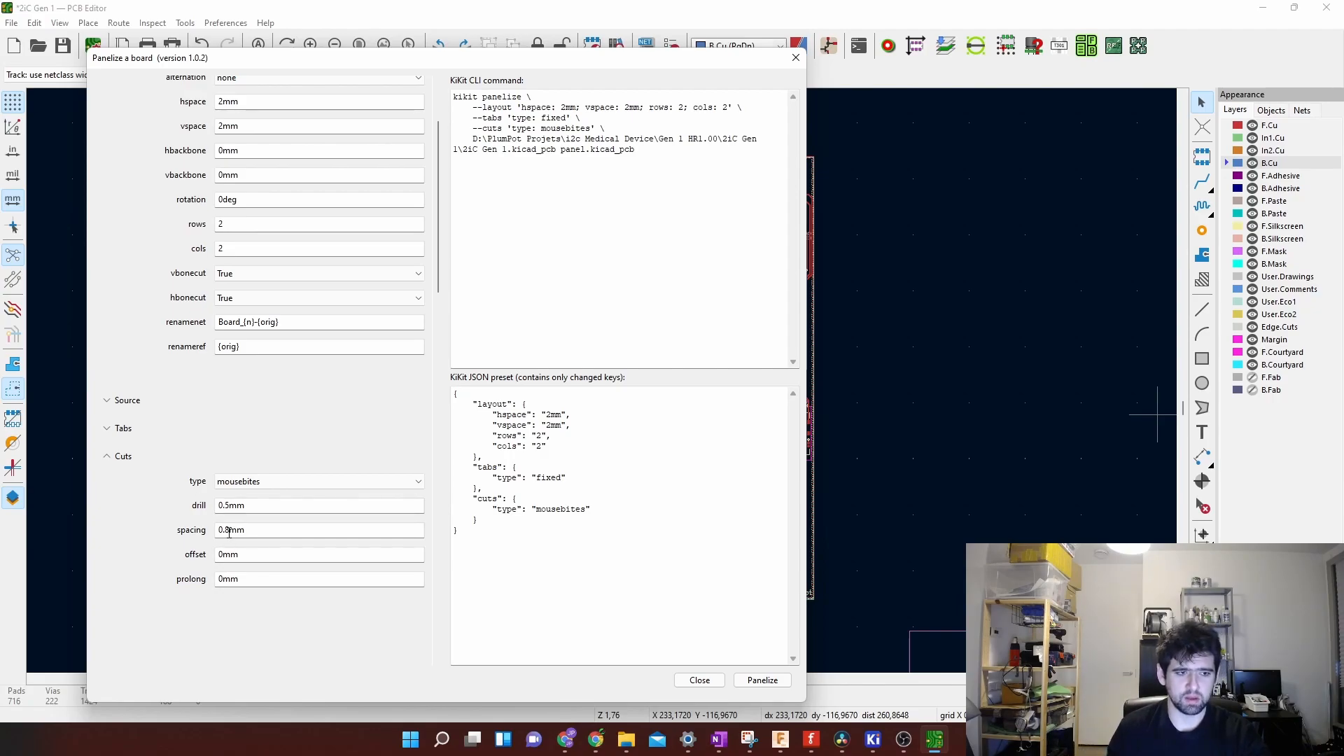
{"action": "left_click_drag", "start_coordinate": [230, 533], "coordinate": [194, 549]}
{"action": "type", "text": "1"}
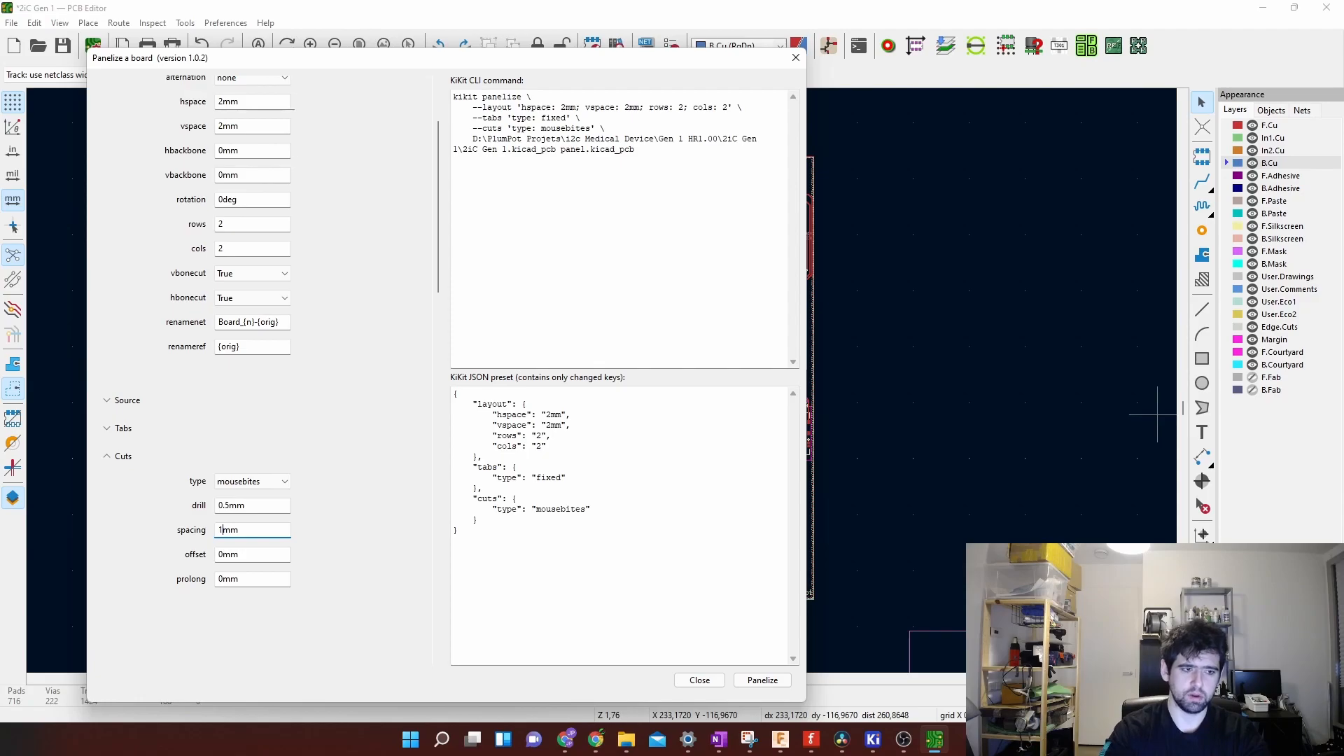
{"action": "left_click", "coordinate": [218, 555]}
{"action": "left_click_drag", "start_coordinate": [219, 554], "coordinate": [217, 570]}
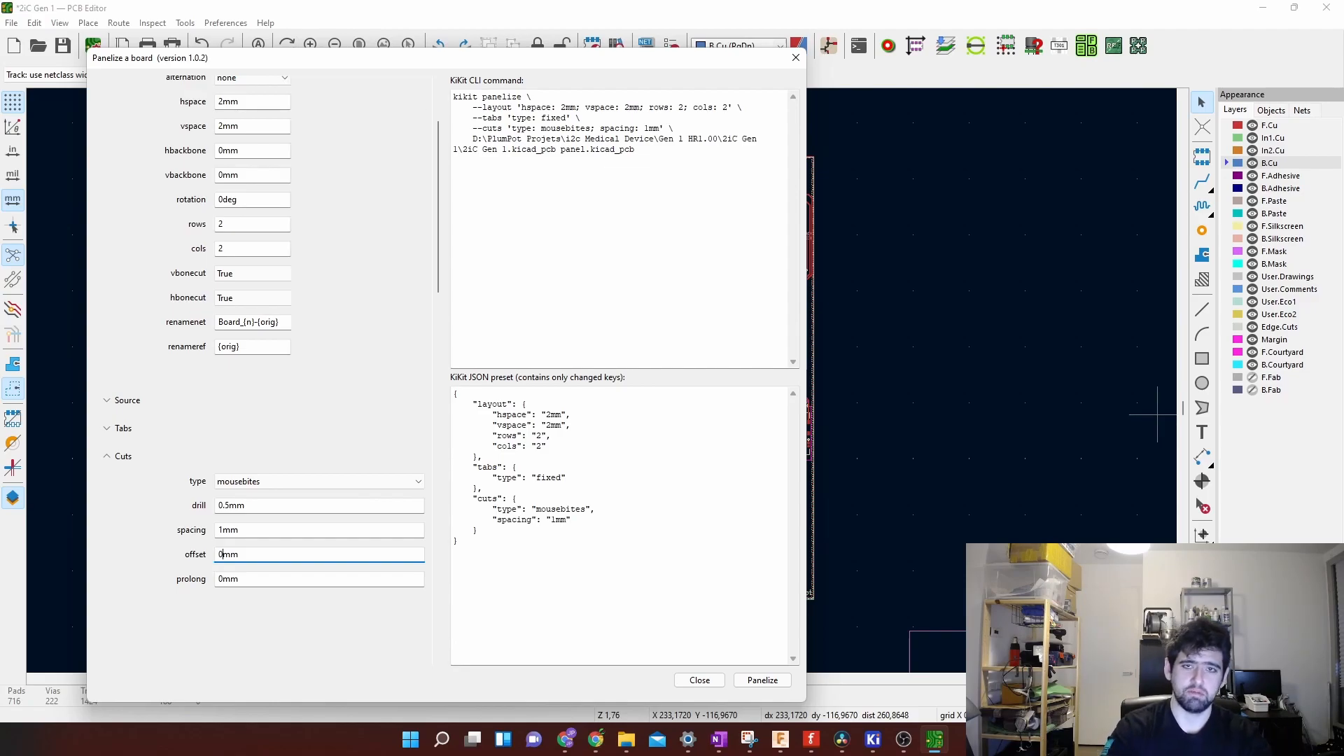
{"action": "type", "text": "."}
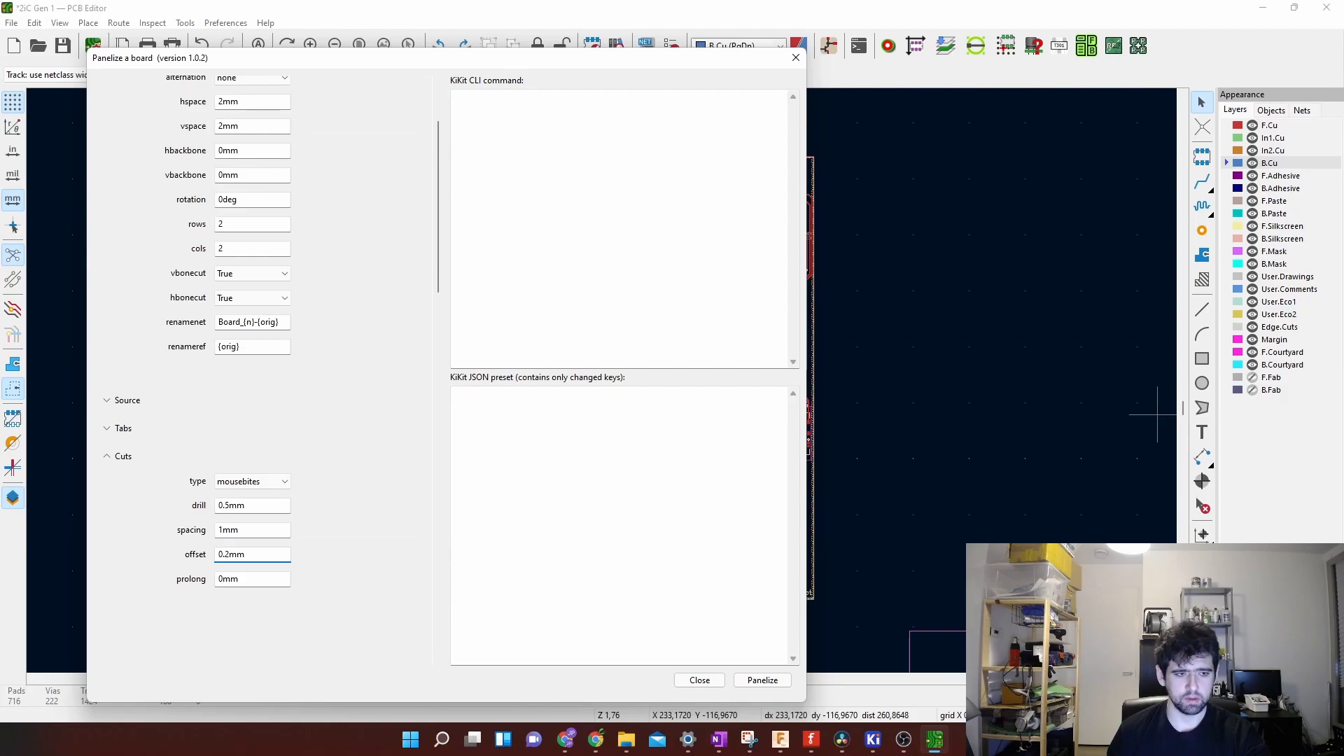
{"action": "type", "text": "2"}
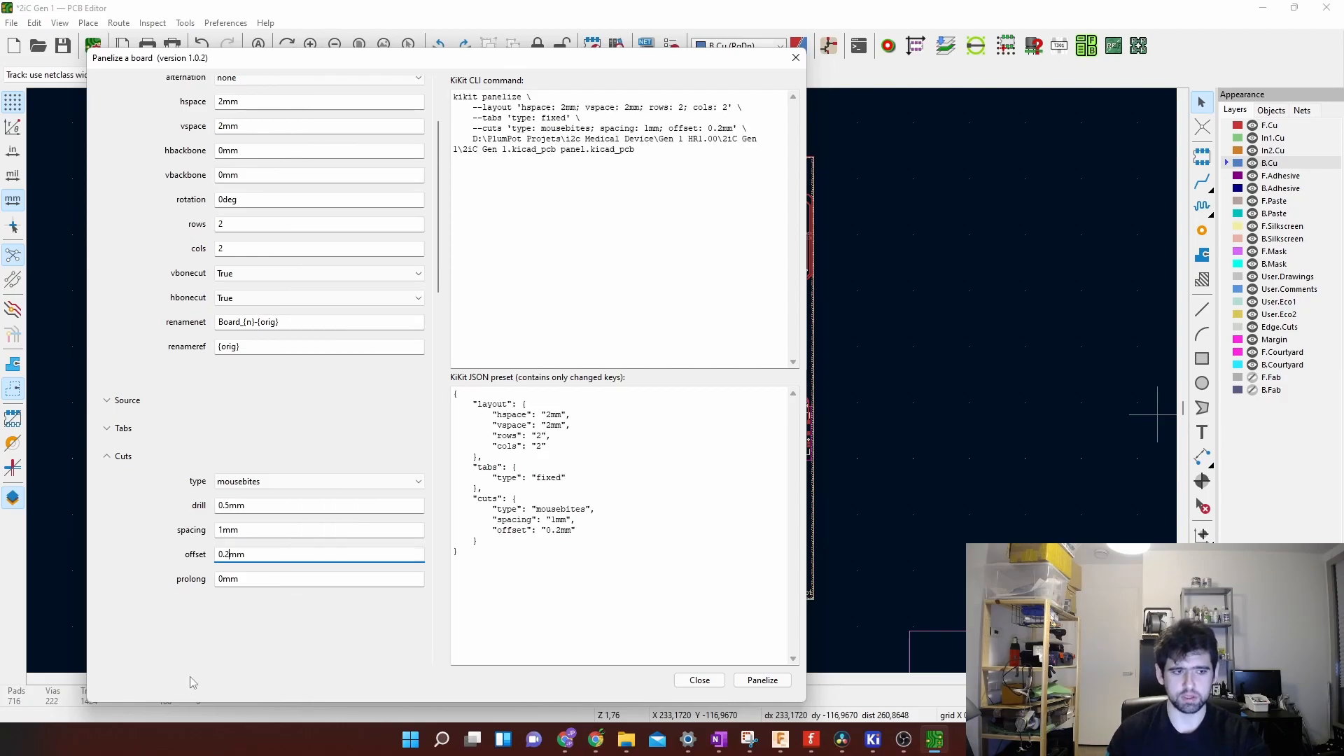
Step: Set the panel framing type to railstb with a rail width of 5 mm
{"action": "left_click", "coordinate": [105, 456]}
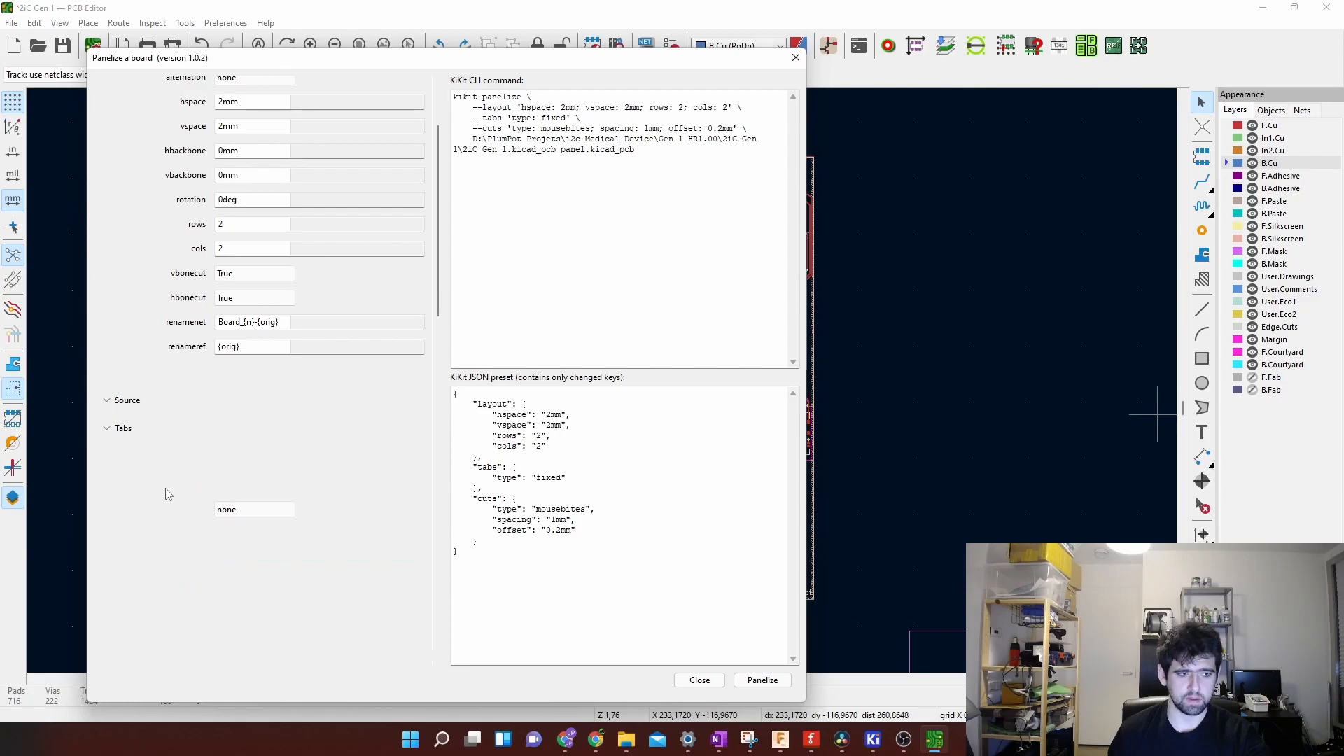
{"action": "left_click", "coordinate": [219, 509]}
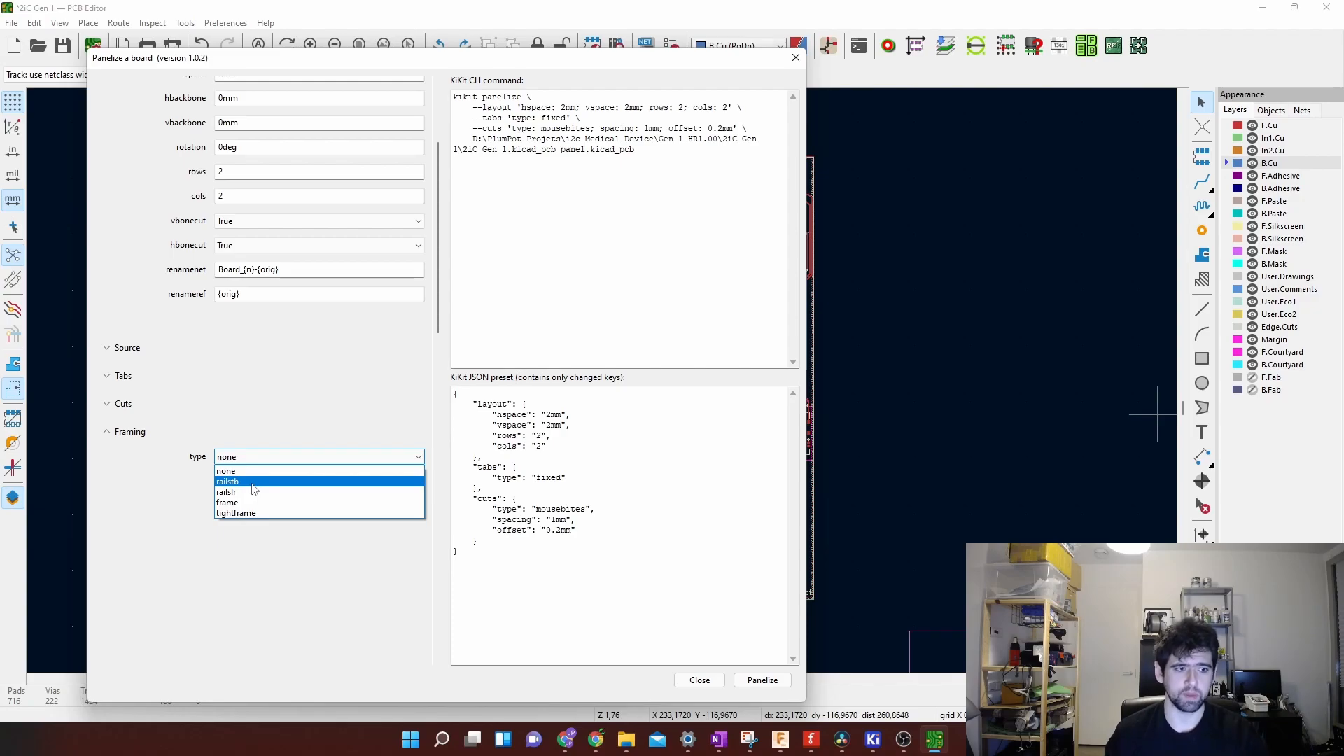
{"action": "left_click", "coordinate": [240, 483]}
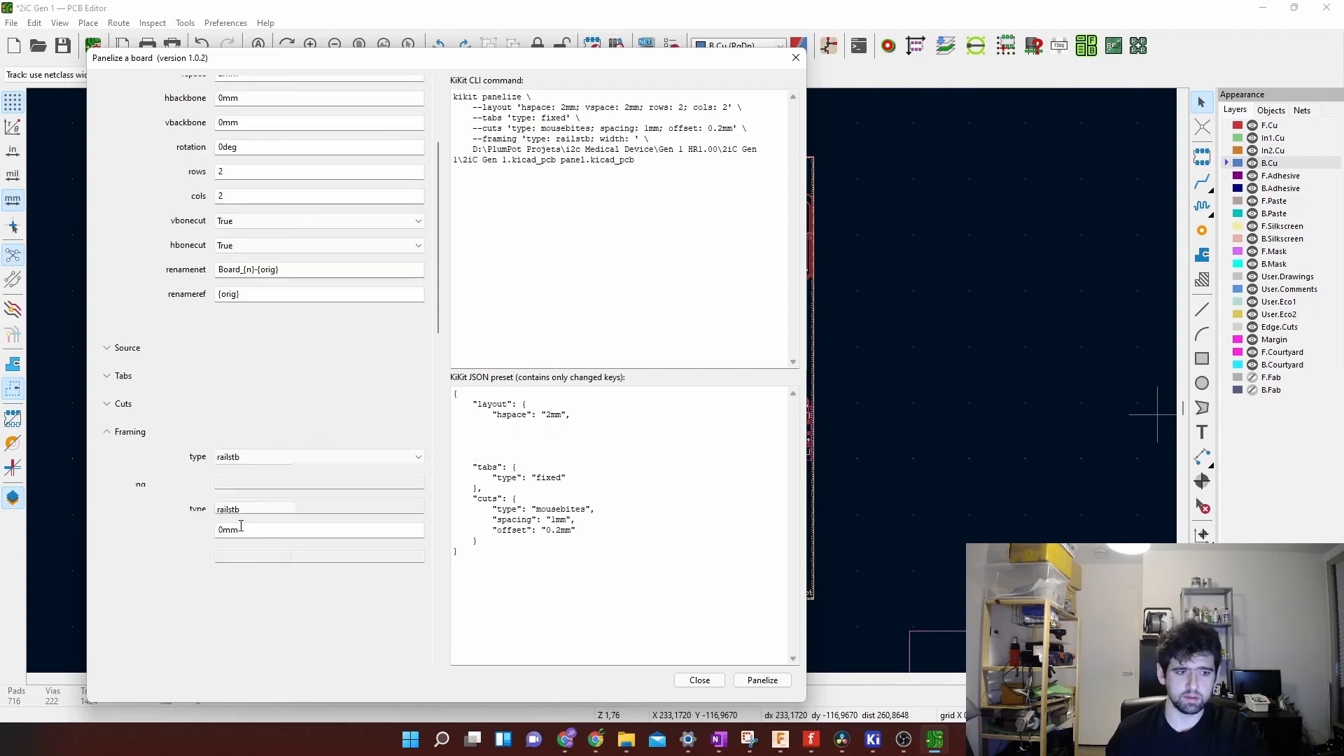
{"action": "left_click", "coordinate": [223, 504]}
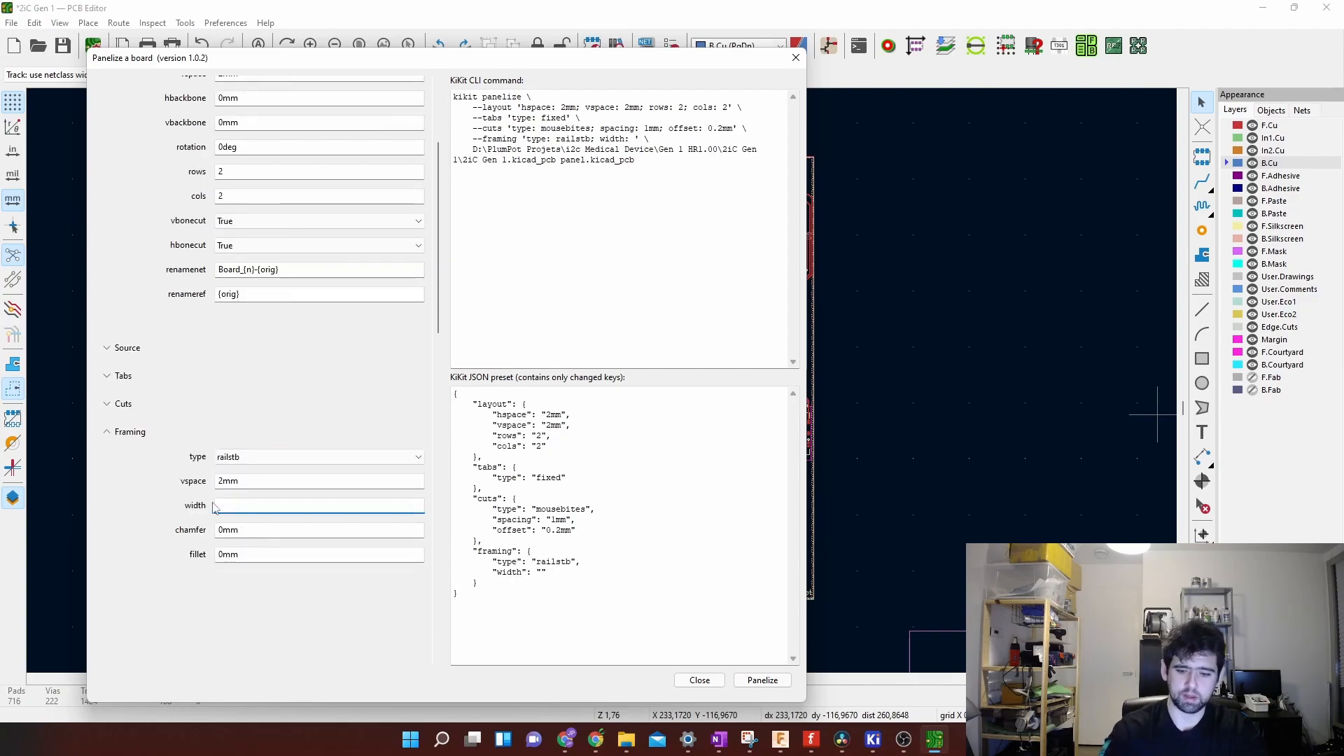
{"action": "type", "text": "5m"}
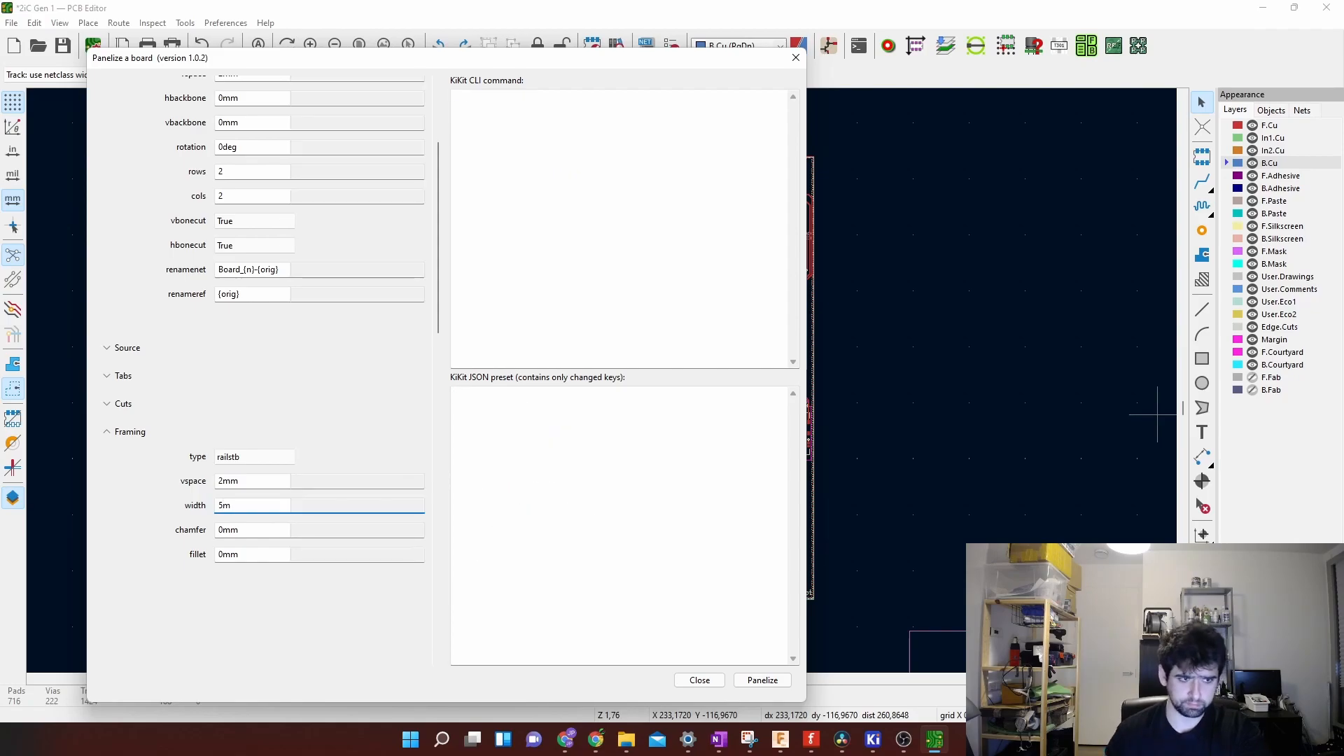
{"action": "type", "text": "m"}
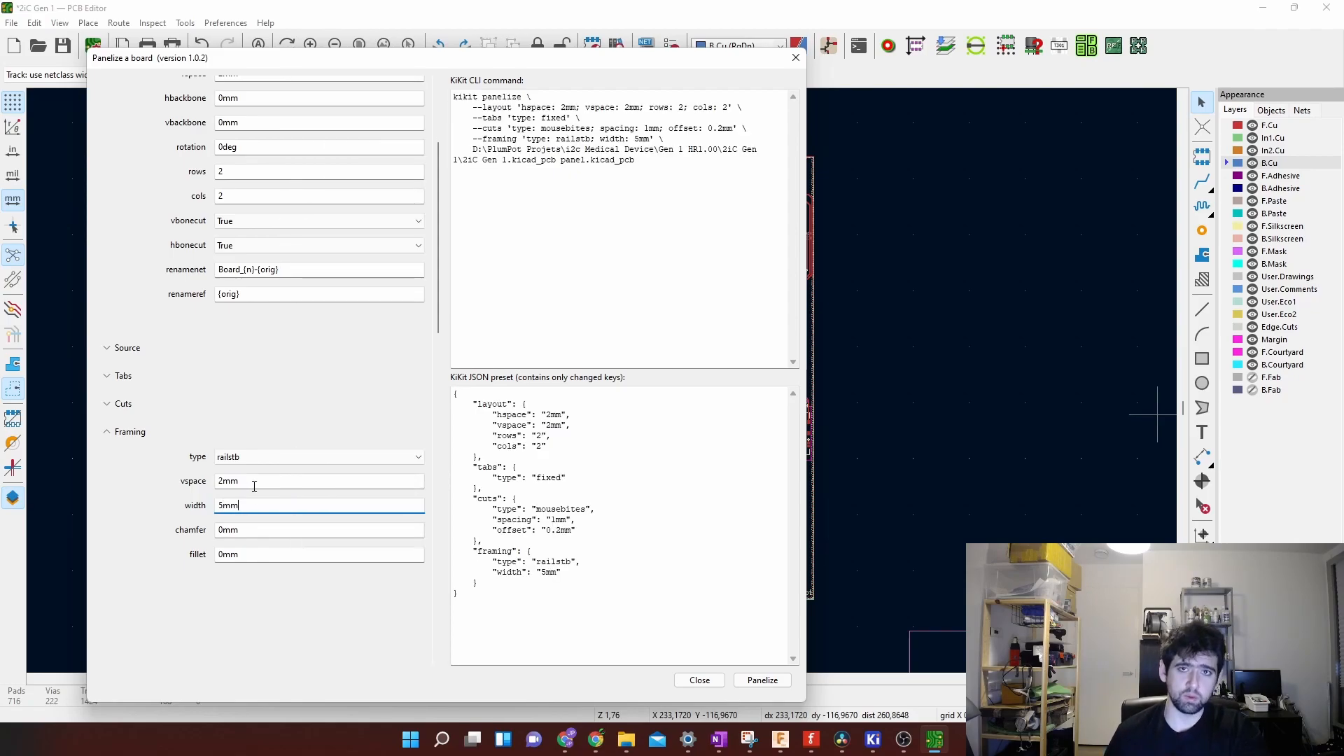
{"action": "left_click", "coordinate": [107, 432]}
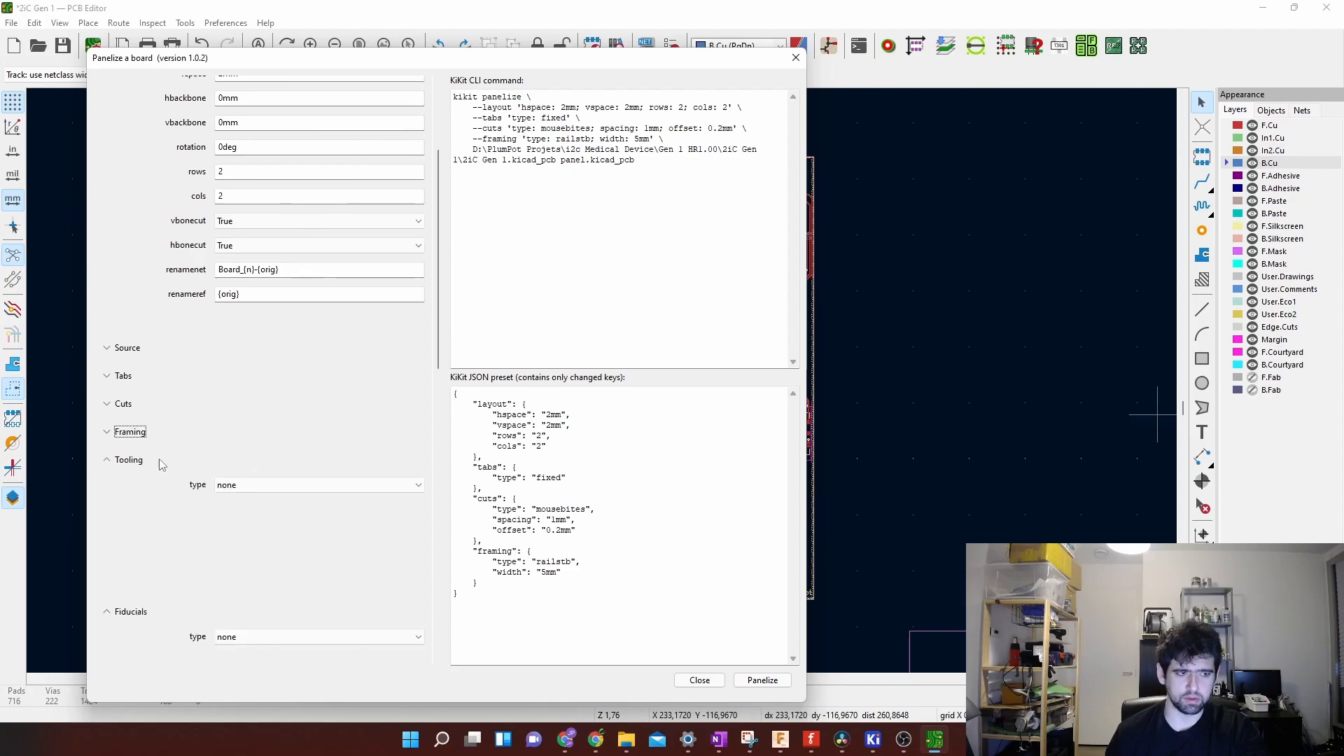
Step: Keep the tooling type at none and set the fiducials type to 3fid
{"action": "left_click", "coordinate": [237, 482]}
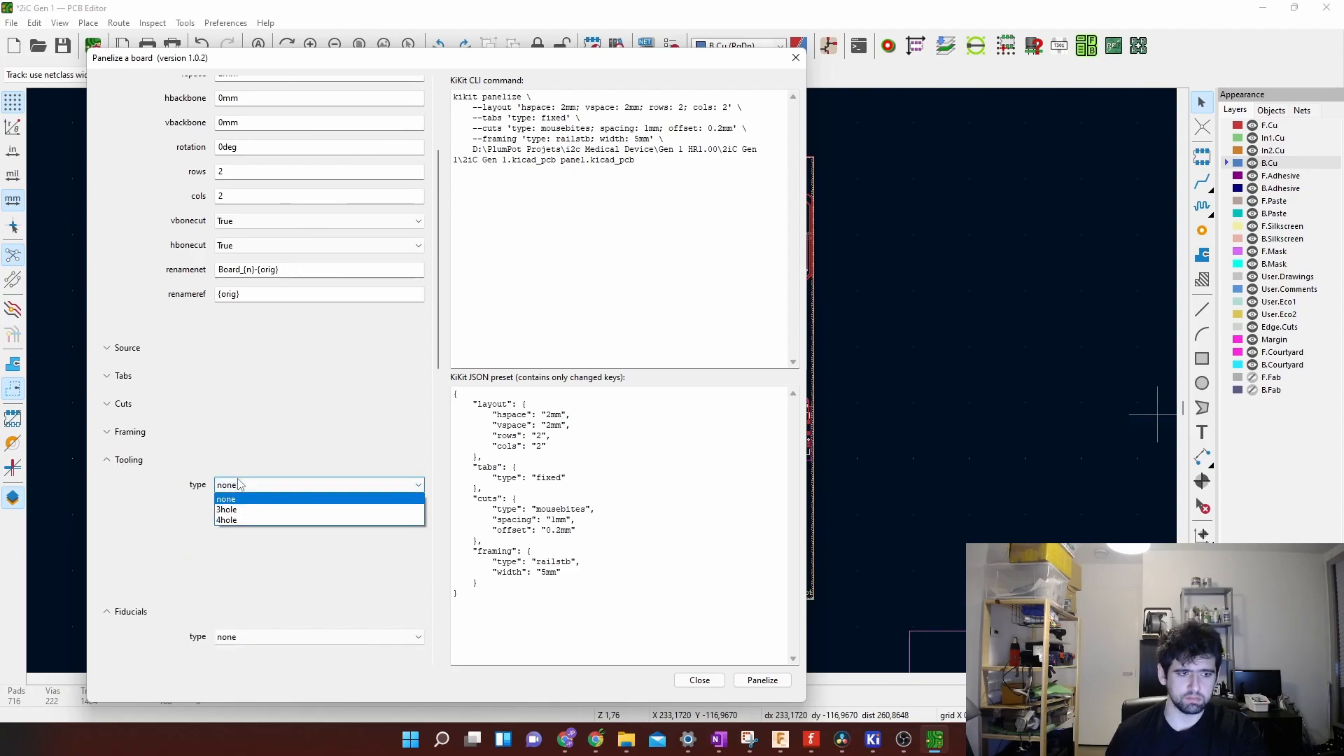
{"action": "left_click", "coordinate": [237, 482]}
{"action": "left_click", "coordinate": [110, 461]}
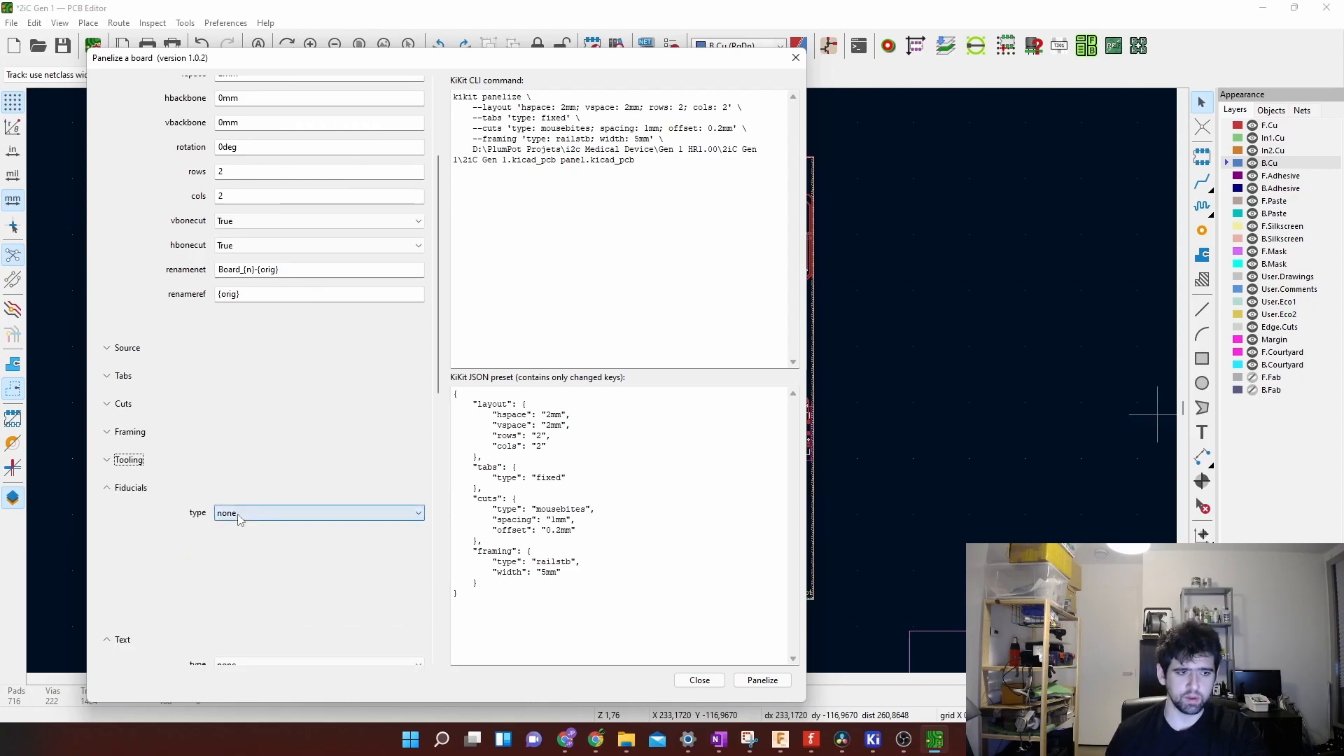
{"action": "left_click", "coordinate": [239, 515]}
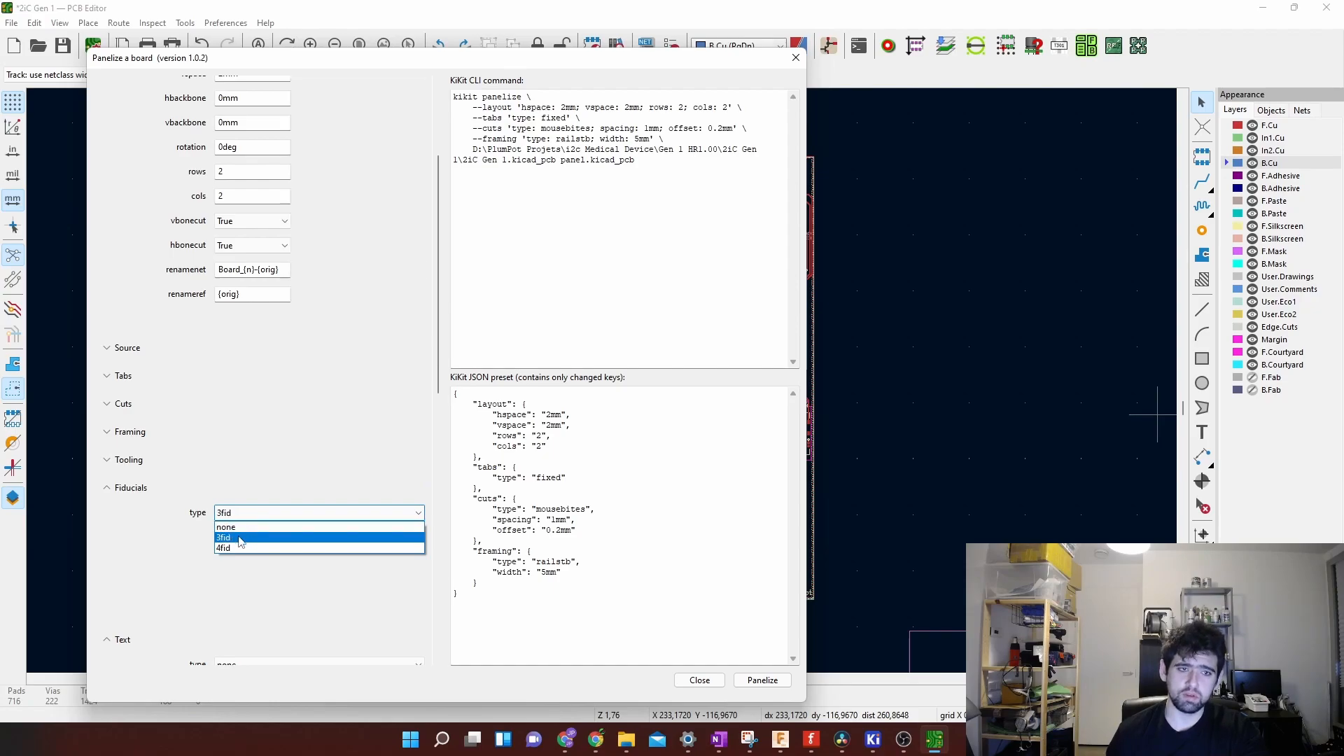
{"action": "left_click", "coordinate": [240, 538]}
Step: Set both the horizontal and vertical offsets of the fiducials to 2 mm
{"action": "left_click", "coordinate": [224, 536]}
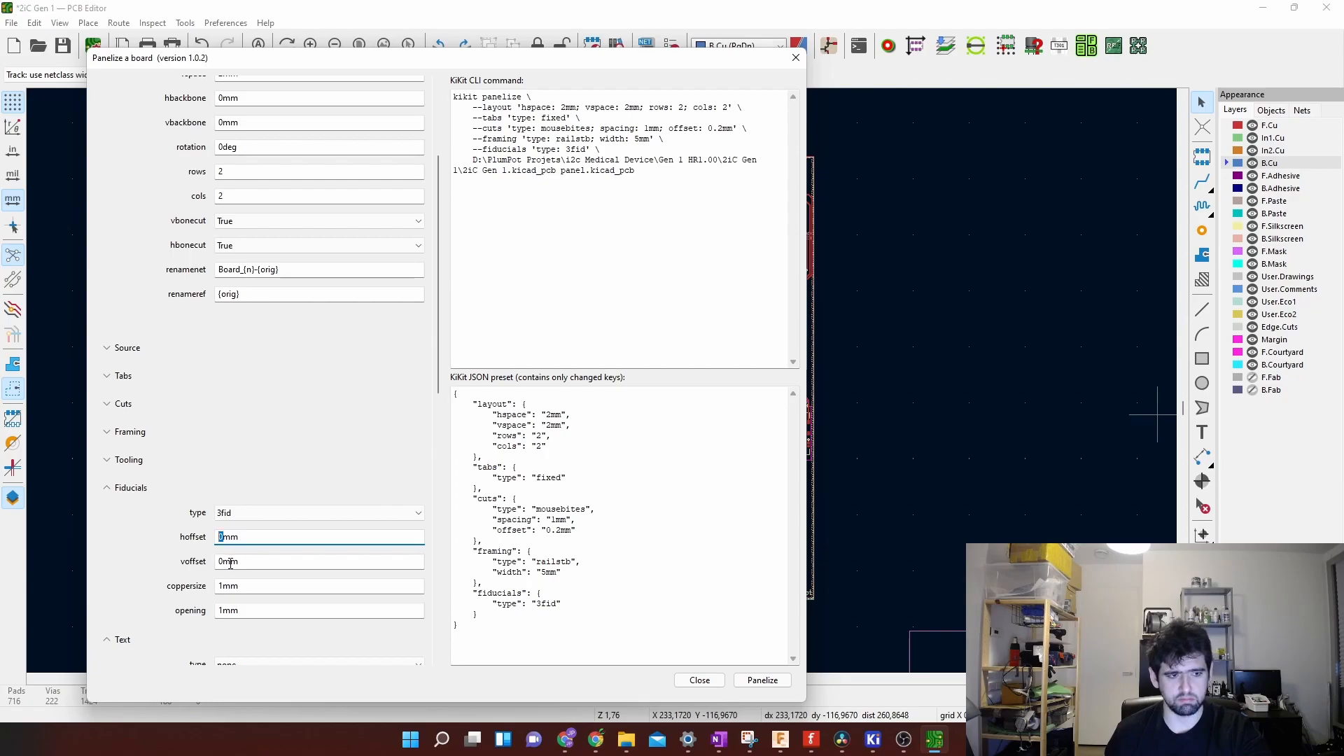
{"action": "type", "text": "3"}
{"action": "key", "text": "BackSpace"}
{"action": "type", "text": "2"}
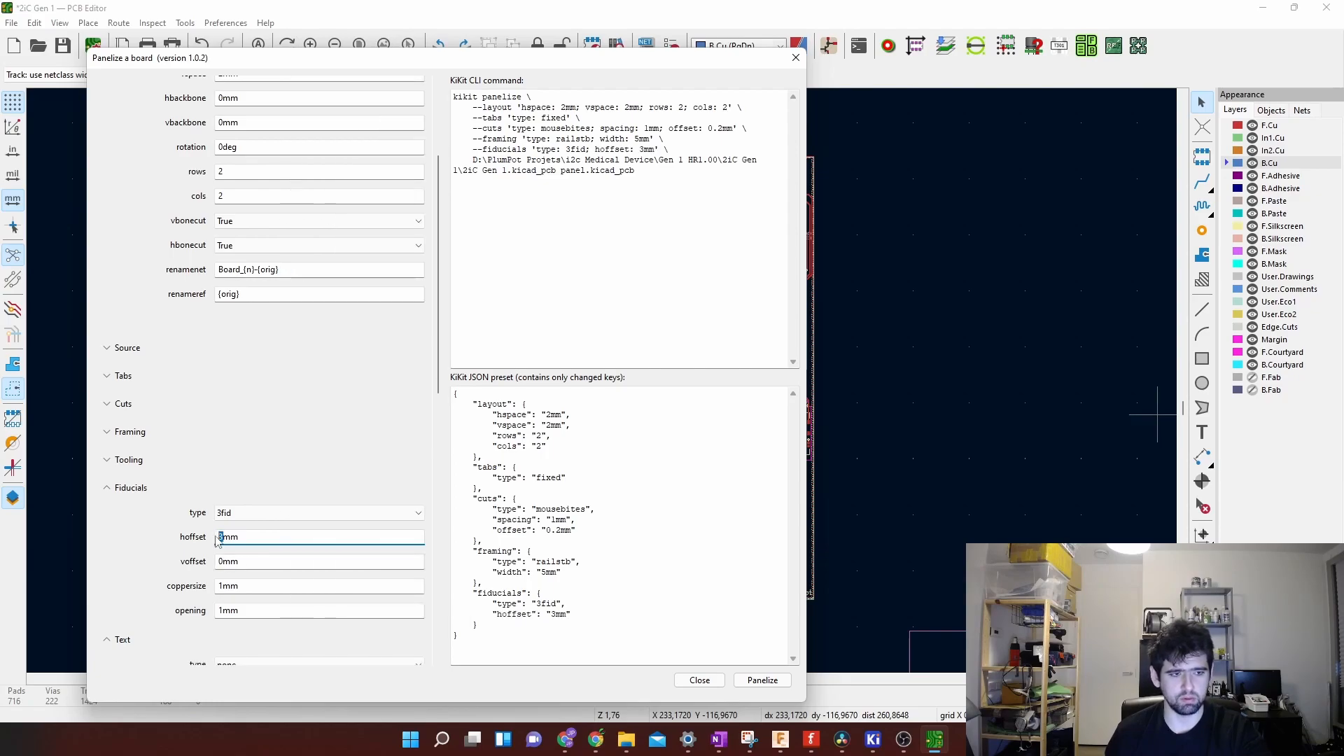
{"action": "left_click", "coordinate": [224, 561]}
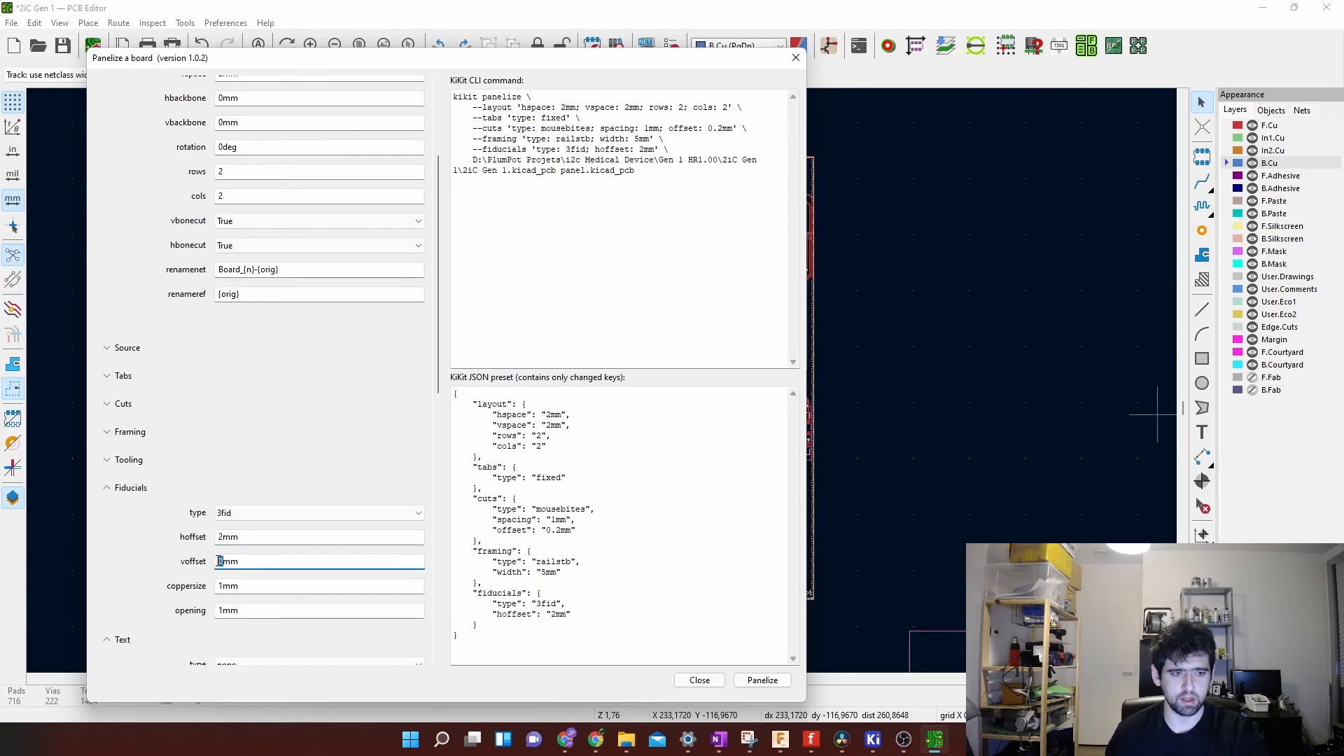
{"action": "key", "text": "BackSpace"}
{"action": "type", "text": "2"}
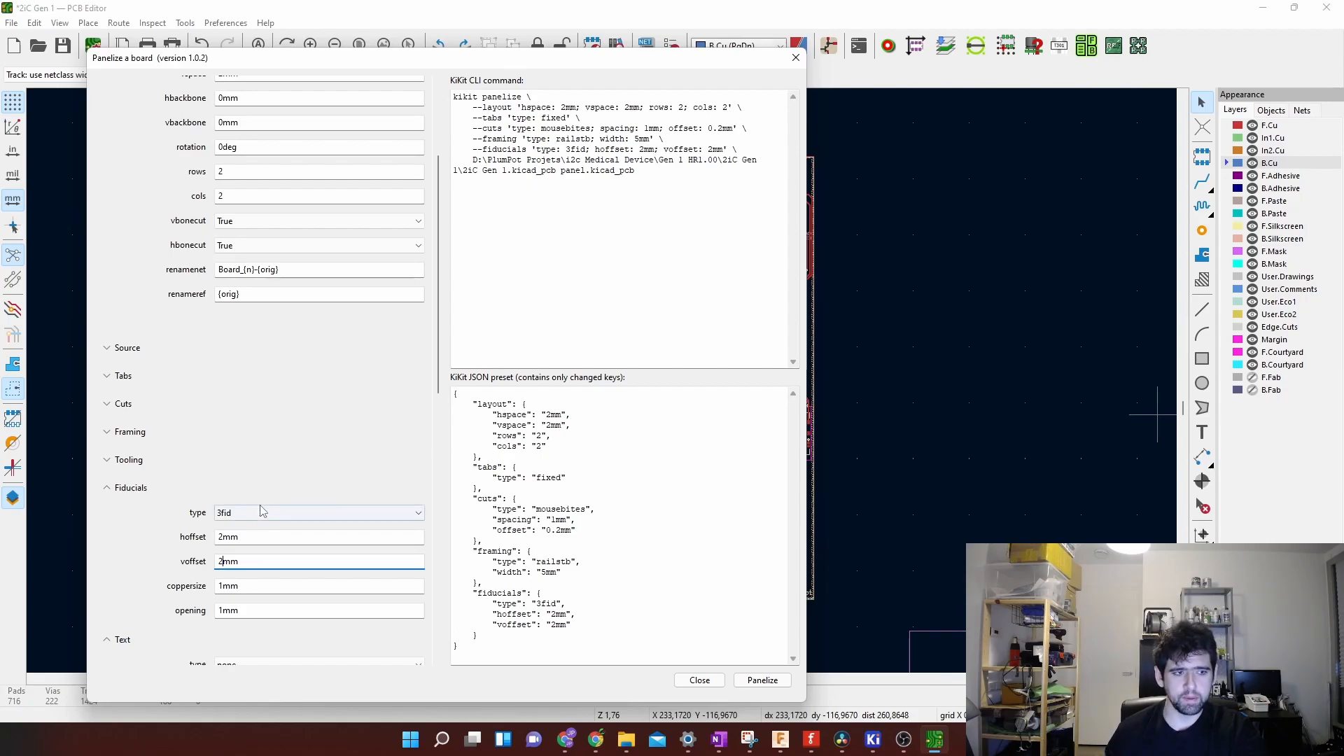
Step: Set the post-processing mill radius to 1 mm and generate the panel
{"action": "left_click", "coordinate": [108, 488]}
{"action": "left_click", "coordinate": [107, 516]}
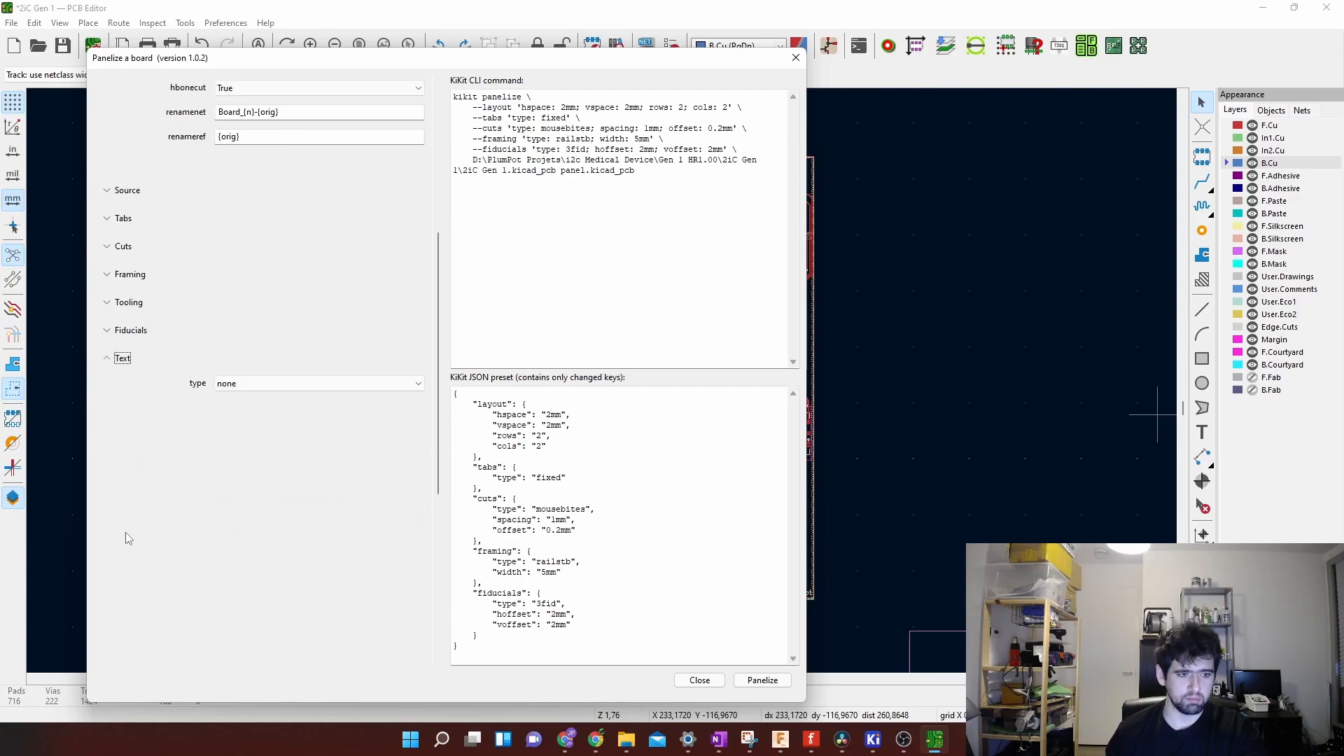
{"action": "left_click", "coordinate": [106, 363]}
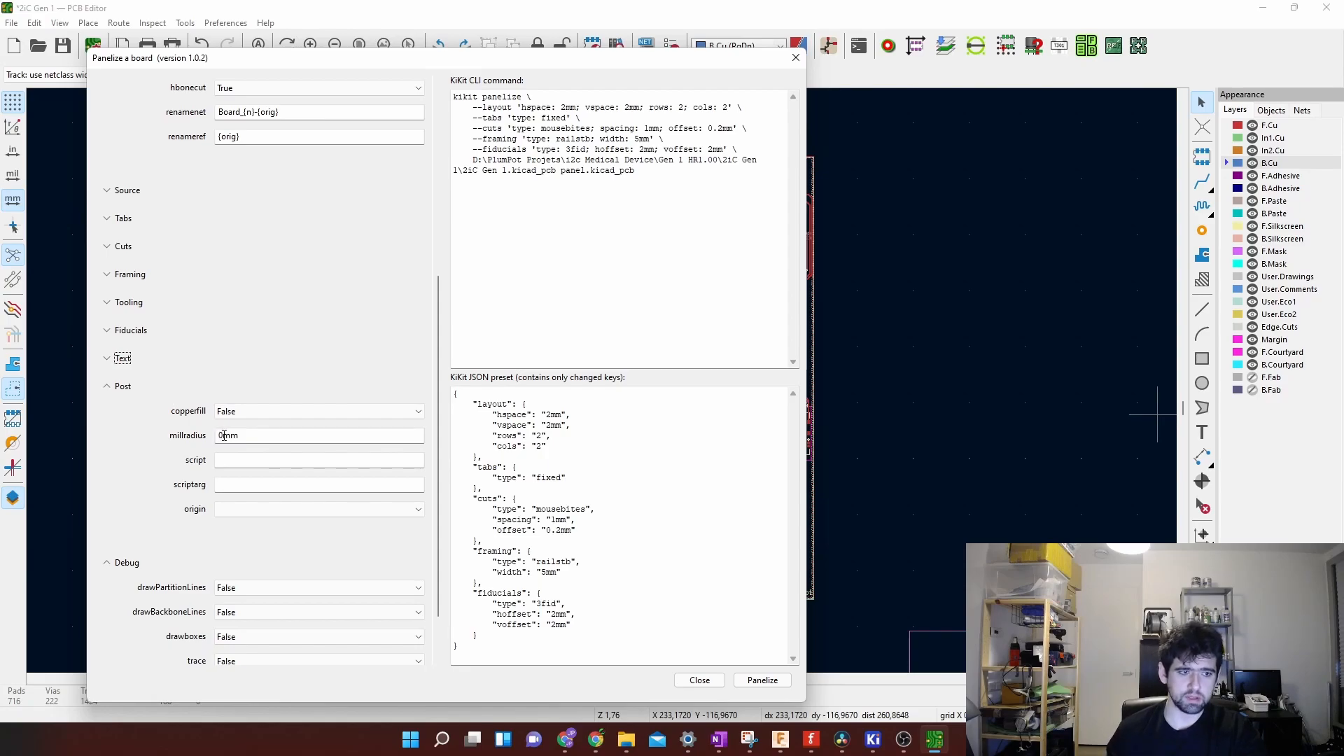
{"action": "left_click_drag", "start_coordinate": [223, 435], "coordinate": [218, 436]}
{"action": "type", "text": "1"}
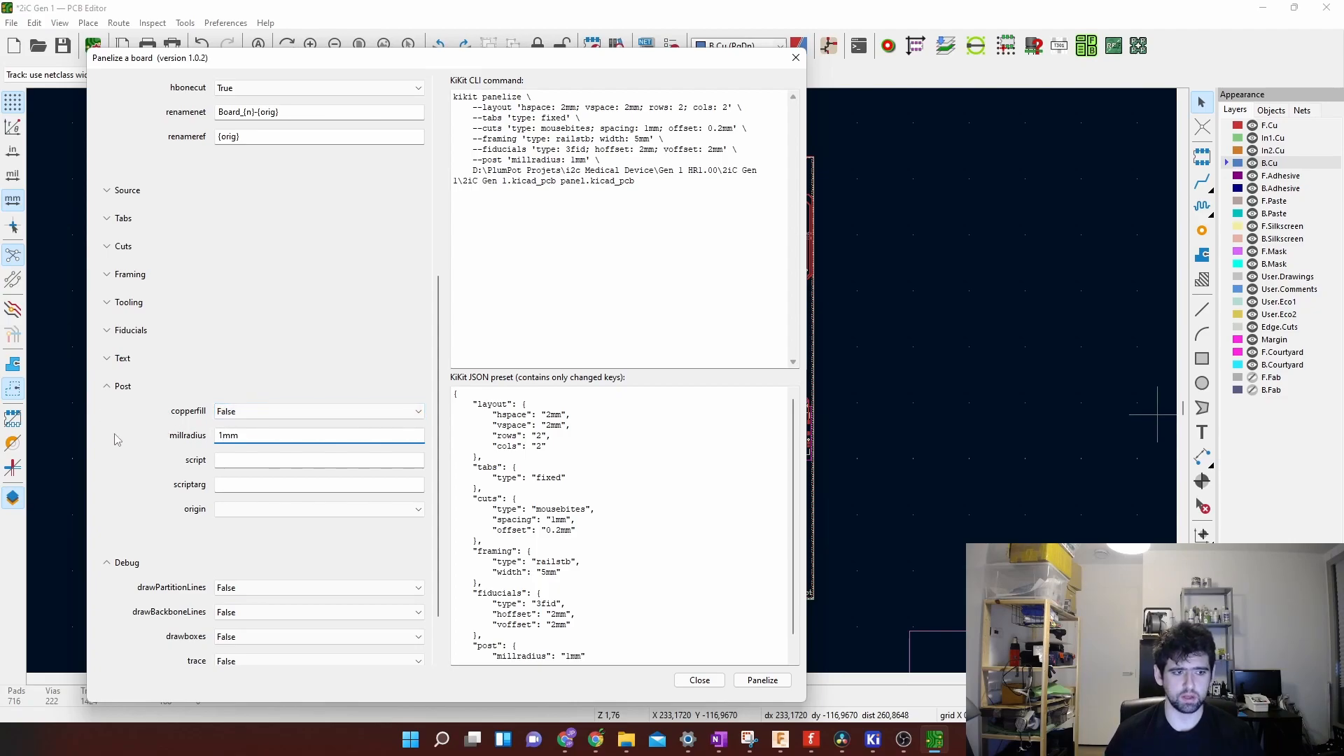
{"action": "left_click", "coordinate": [757, 678]}
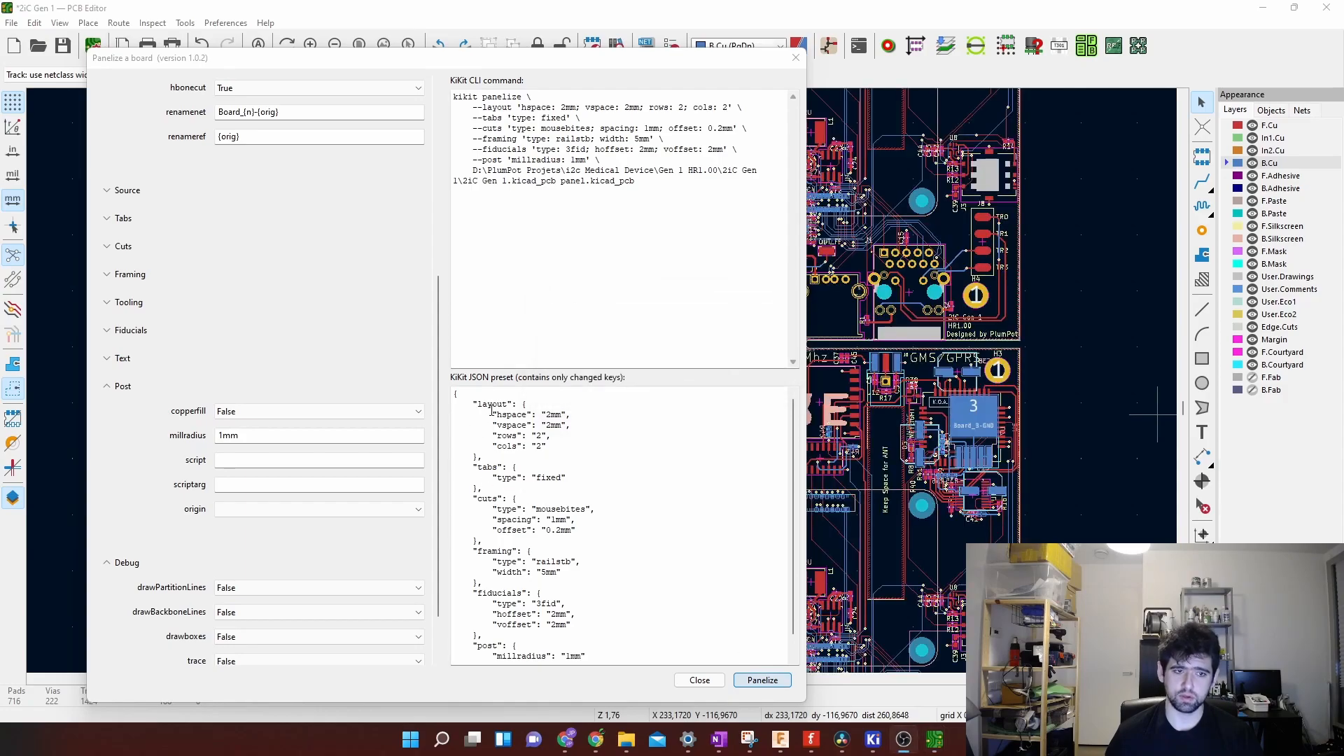
Step: Review the layout, cuts, framing and fiducials entries in the KiKit JSON preset and close the panelize dialog
{"action": "left_click_drag", "start_coordinate": [492, 412], "coordinate": [559, 480]}
{"action": "left_click", "coordinate": [498, 495]}
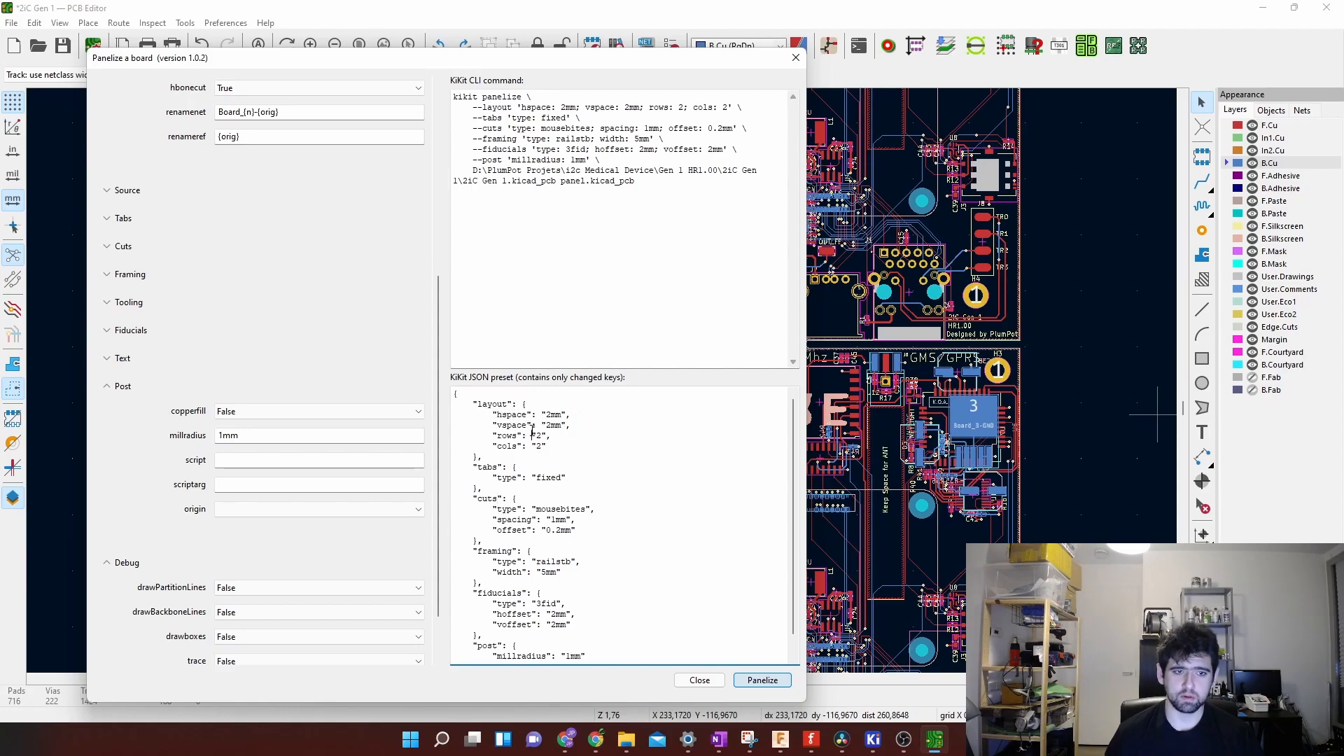
{"action": "left_click_drag", "start_coordinate": [532, 436], "coordinate": [547, 446]}
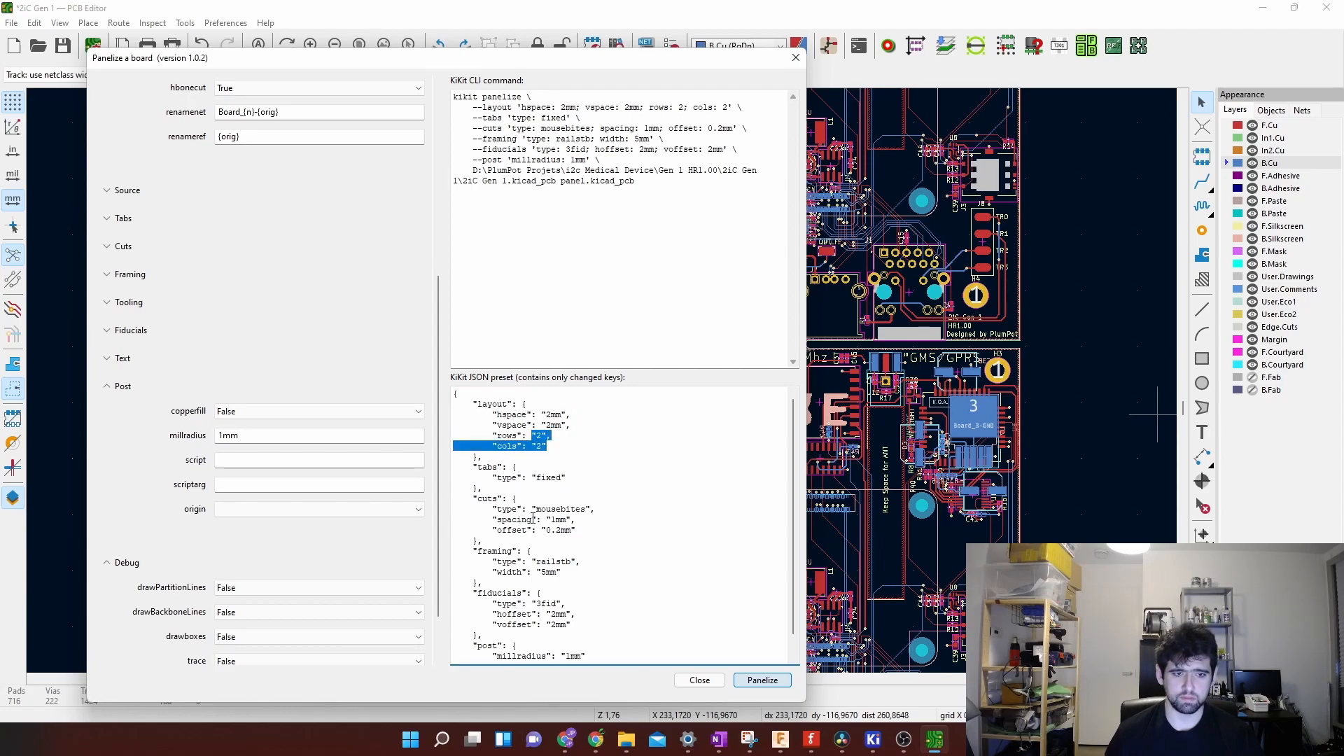
{"action": "double_click", "coordinate": [557, 509]}
{"action": "left_click", "coordinate": [555, 520]}
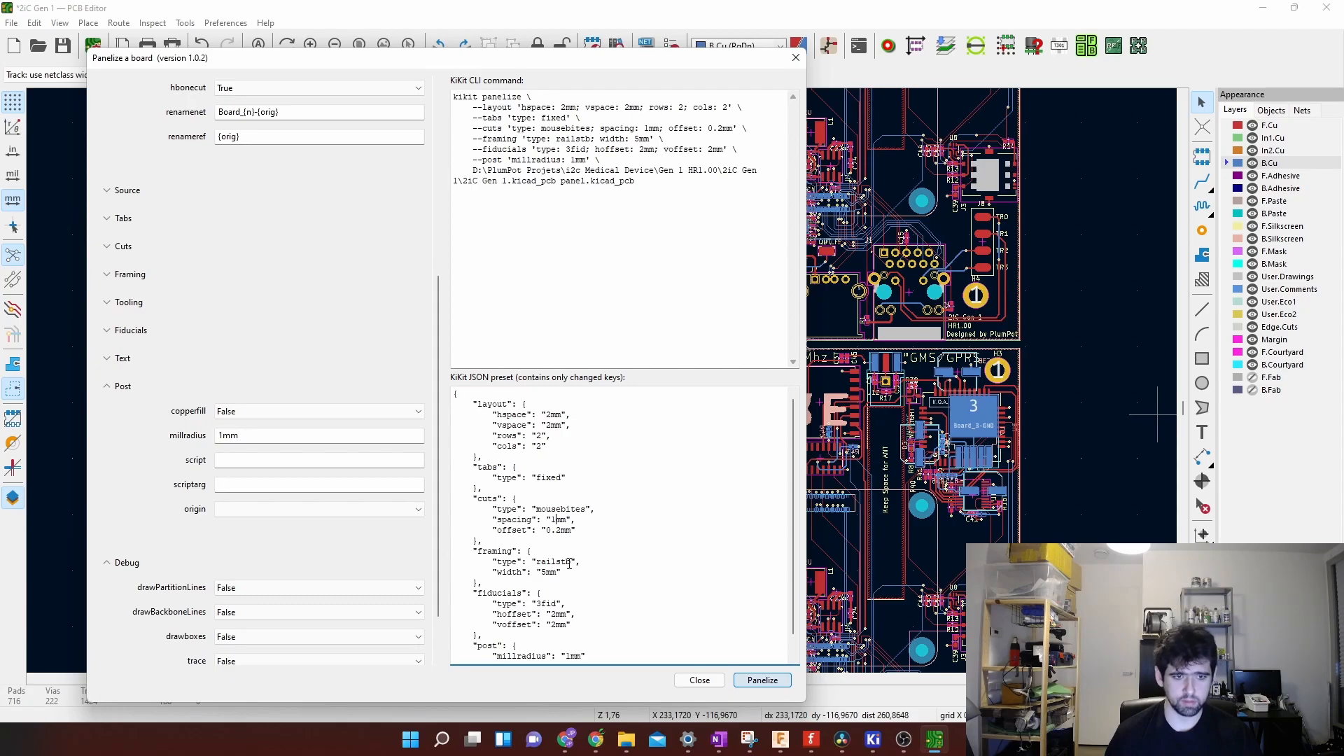
{"action": "left_click_drag", "start_coordinate": [537, 564], "coordinate": [560, 562]}
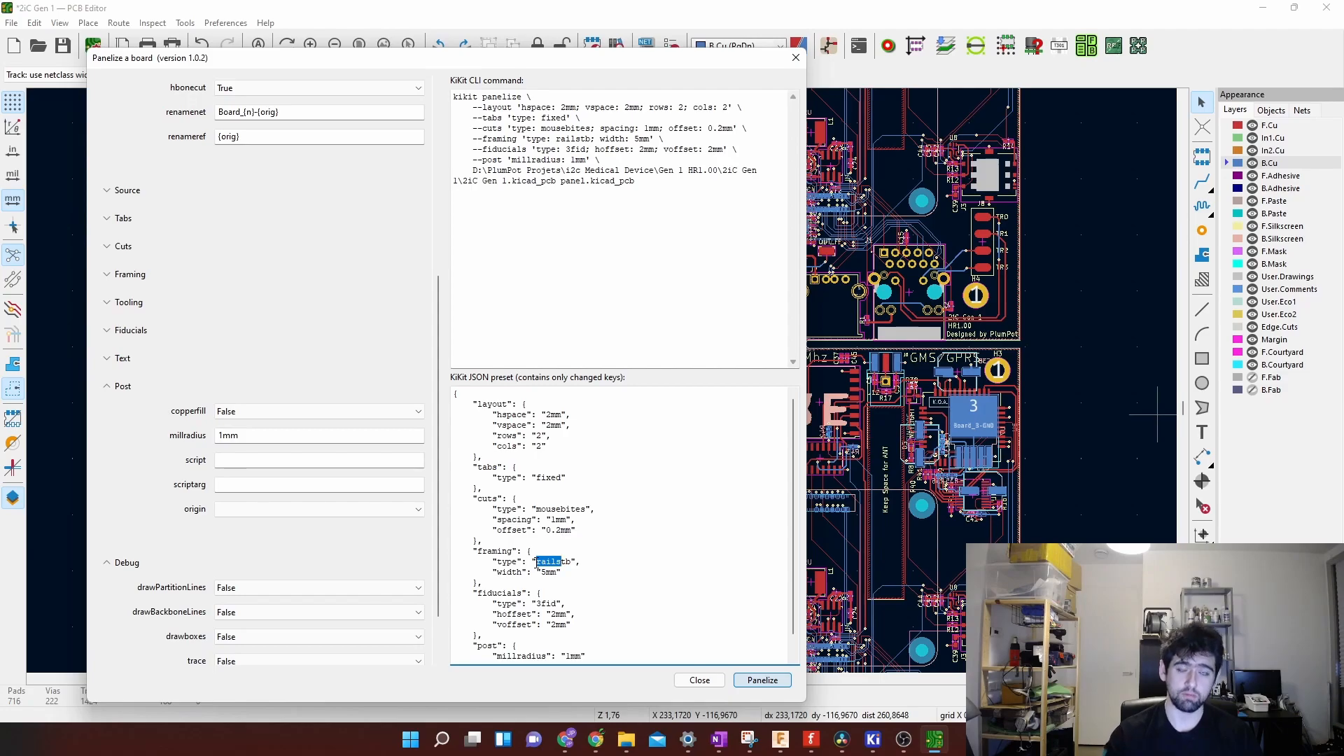
{"action": "left_click", "coordinate": [557, 603]}
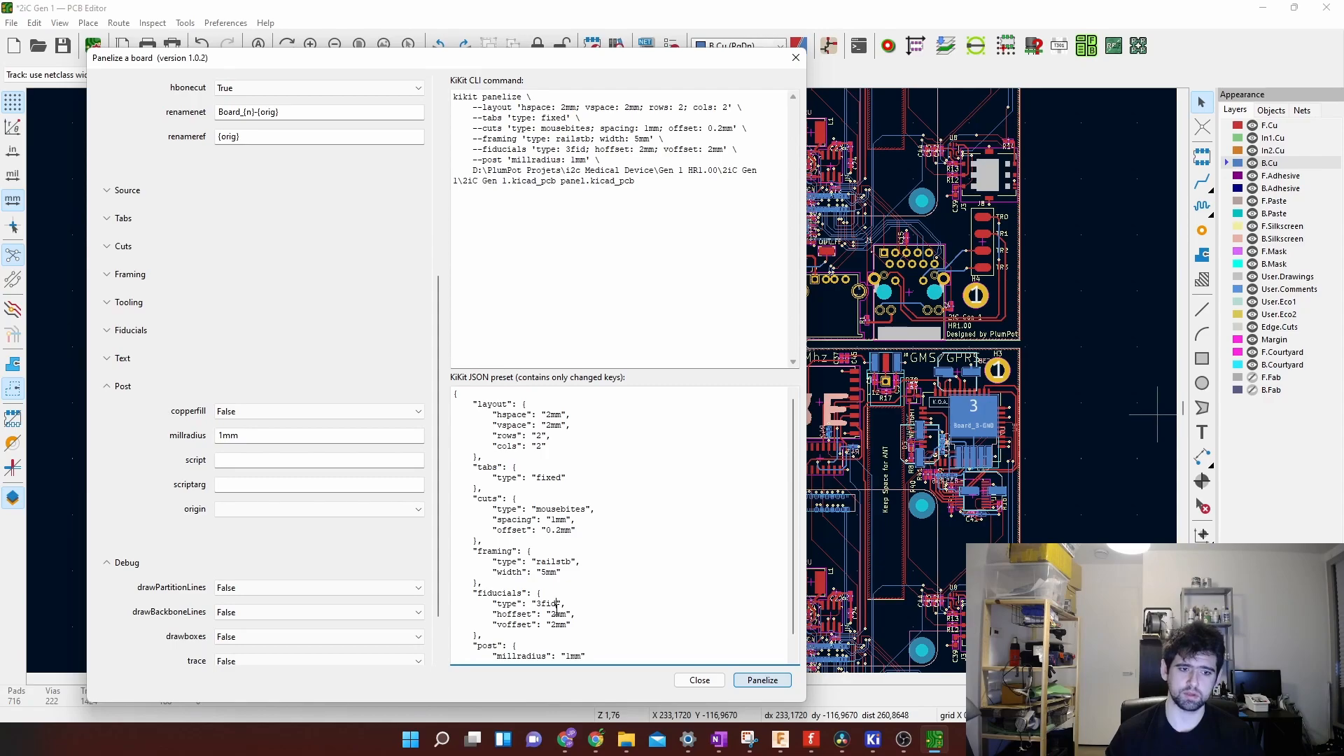
{"action": "scroll", "coordinate": [570, 639], "scroll_direction": "down", "scroll_amount": 1}
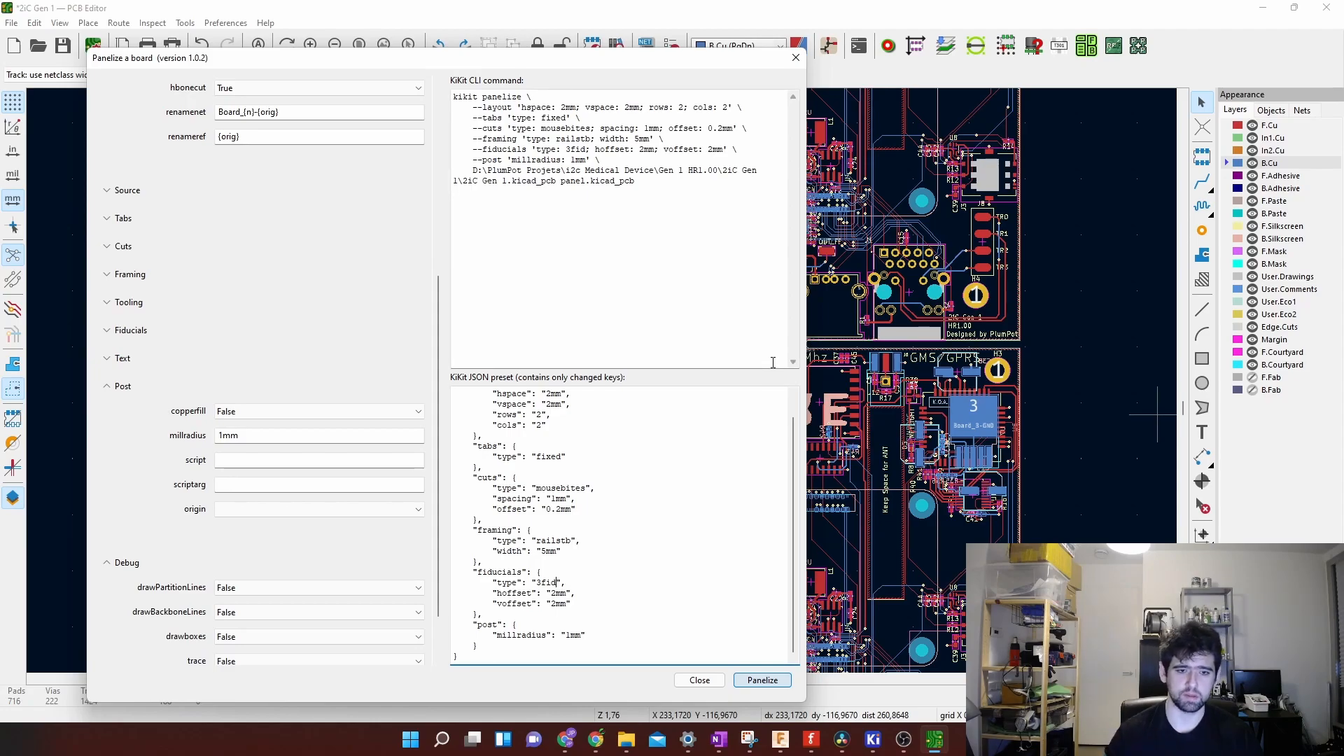
{"action": "left_click", "coordinate": [699, 678]}
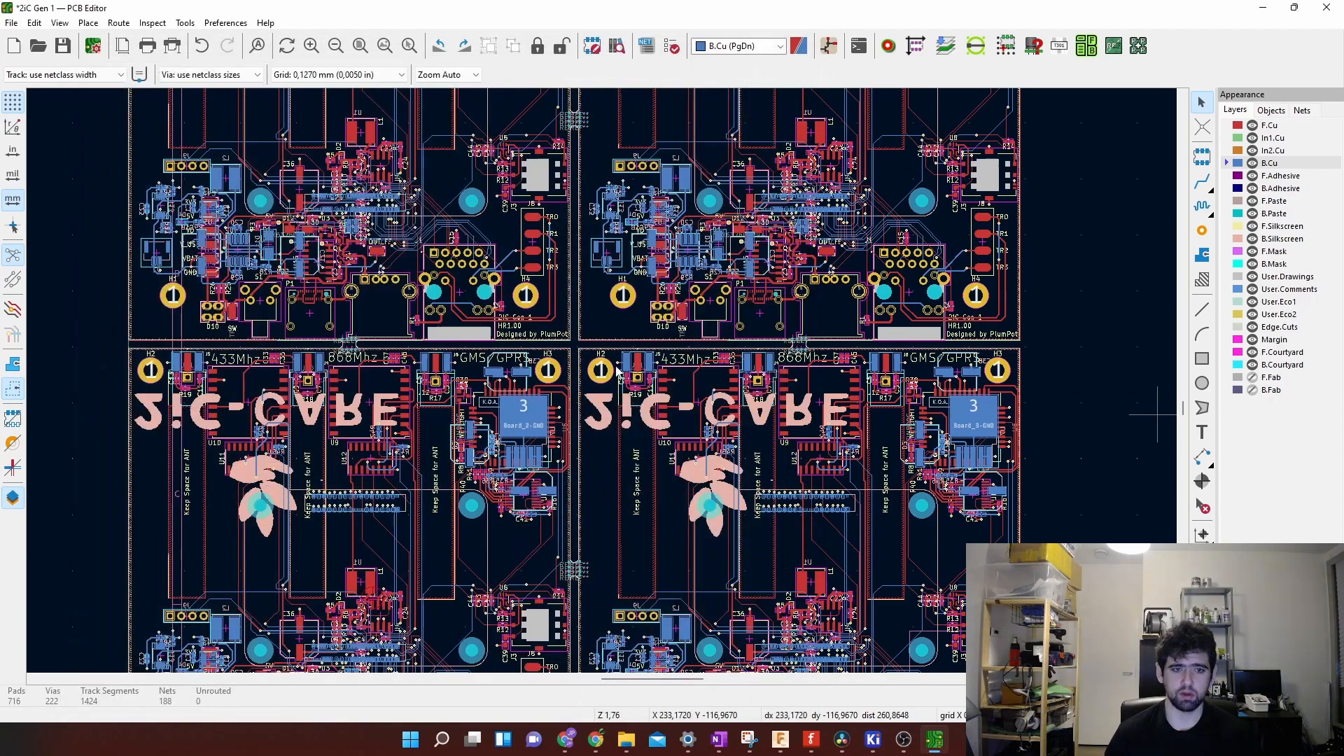
Step: Examine the panel's upper rail, its corner fiducials and the mouse bites joining the rail to the upper-right board
{"action": "middle_click_drag", "start_coordinate": [526, 246], "coordinate": [597, 387]}
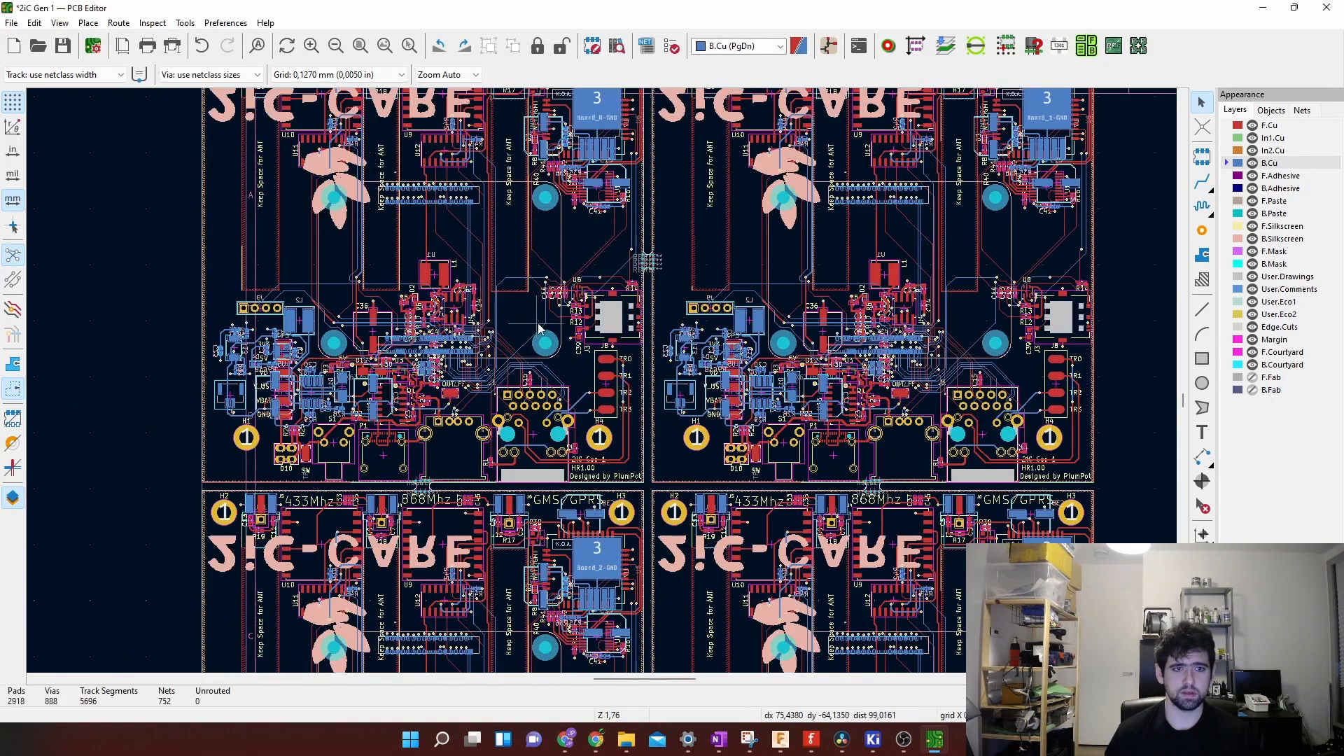
{"action": "middle_click_drag", "start_coordinate": [537, 322], "coordinate": [572, 447]}
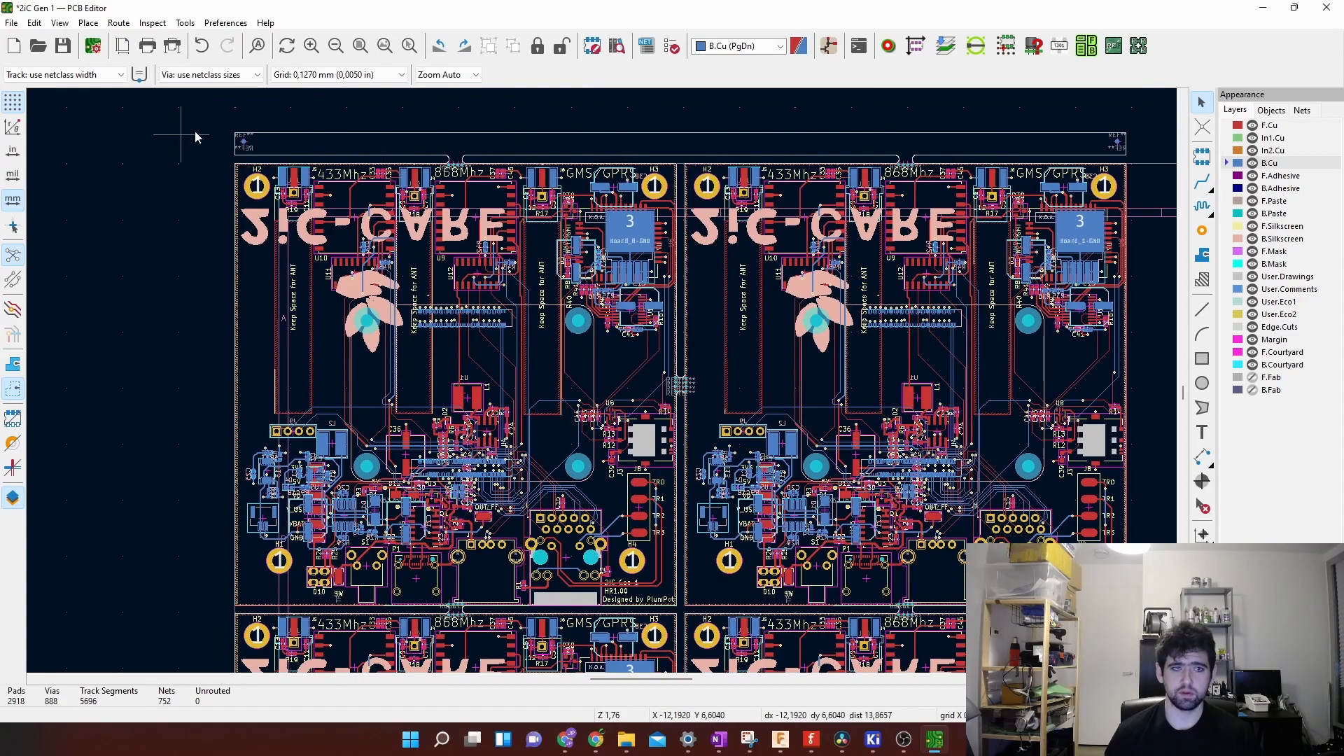
{"action": "scroll", "coordinate": [236, 136], "scroll_direction": "up", "scroll_amount": 7}
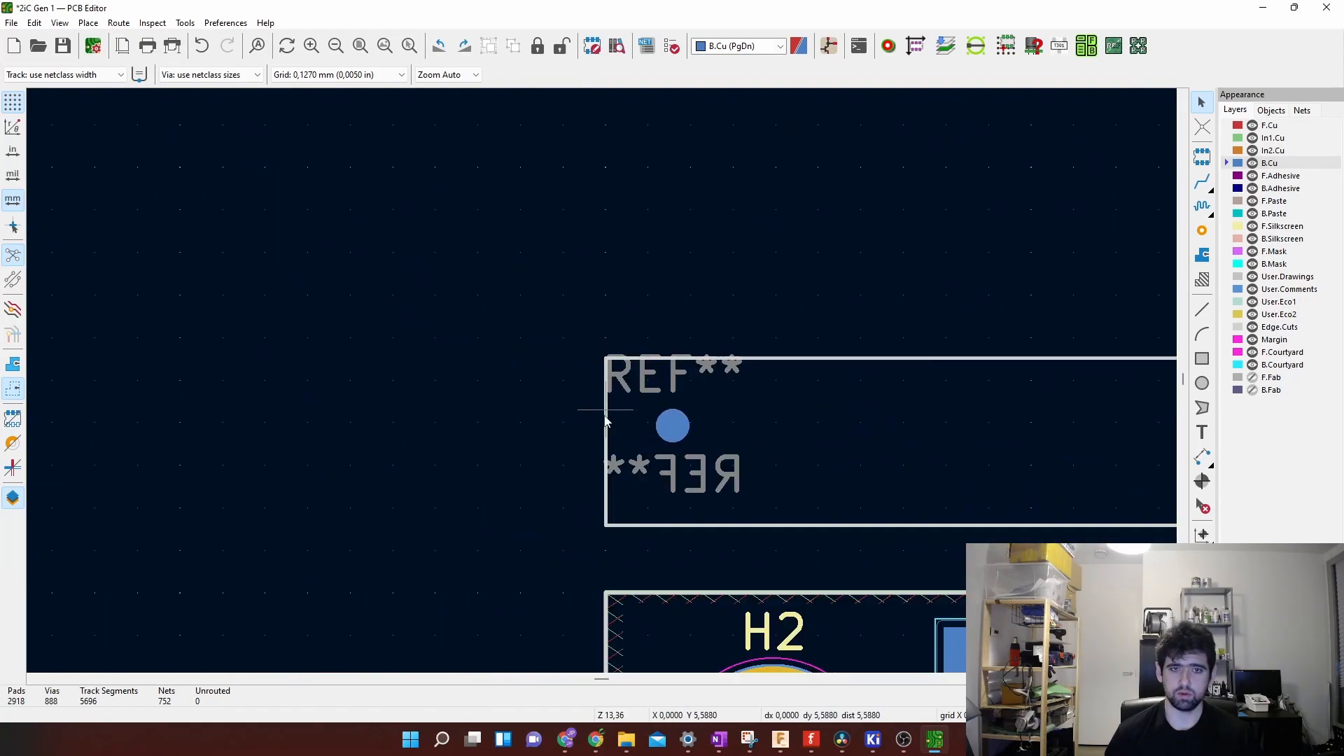
{"action": "scroll", "coordinate": [679, 365], "scroll_direction": "down", "scroll_amount": 6}
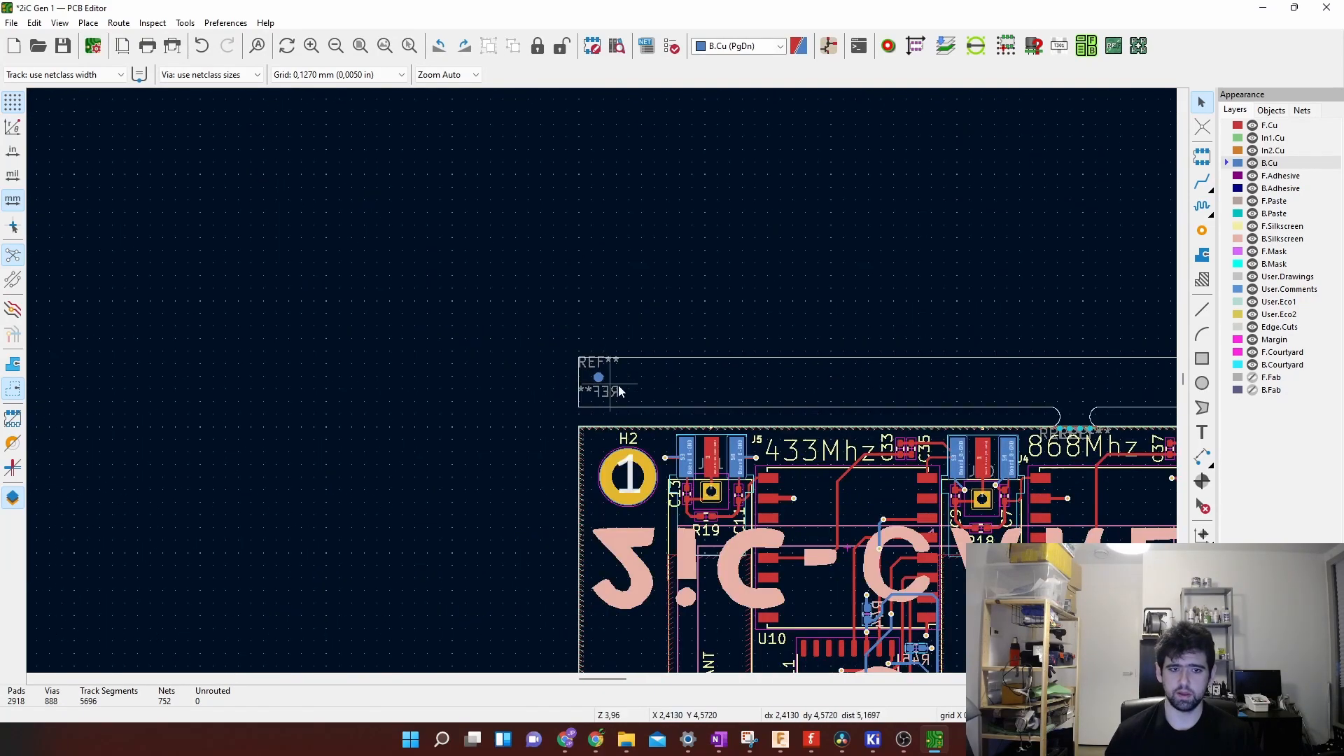
{"action": "scroll", "coordinate": [762, 367], "scroll_direction": "down", "scroll_amount": 5}
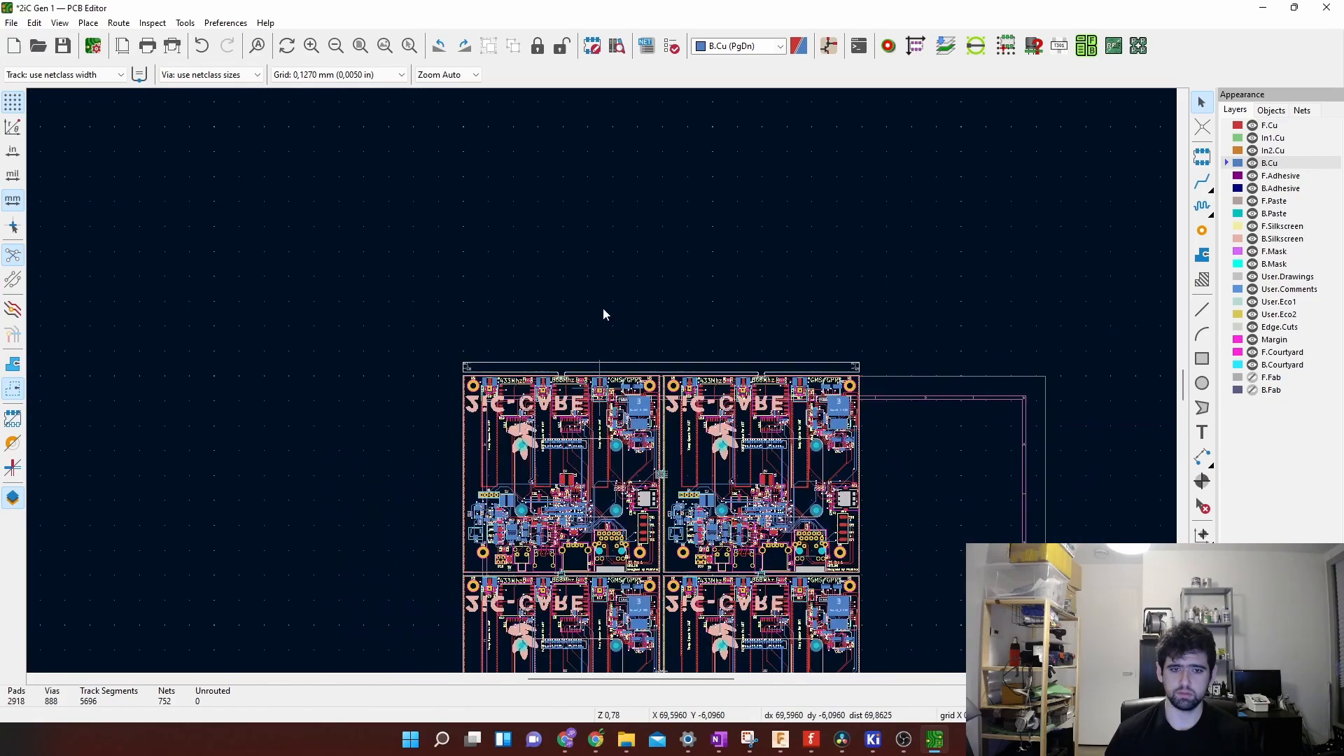
{"action": "scroll", "coordinate": [600, 384], "scroll_direction": "up", "scroll_amount": 4}
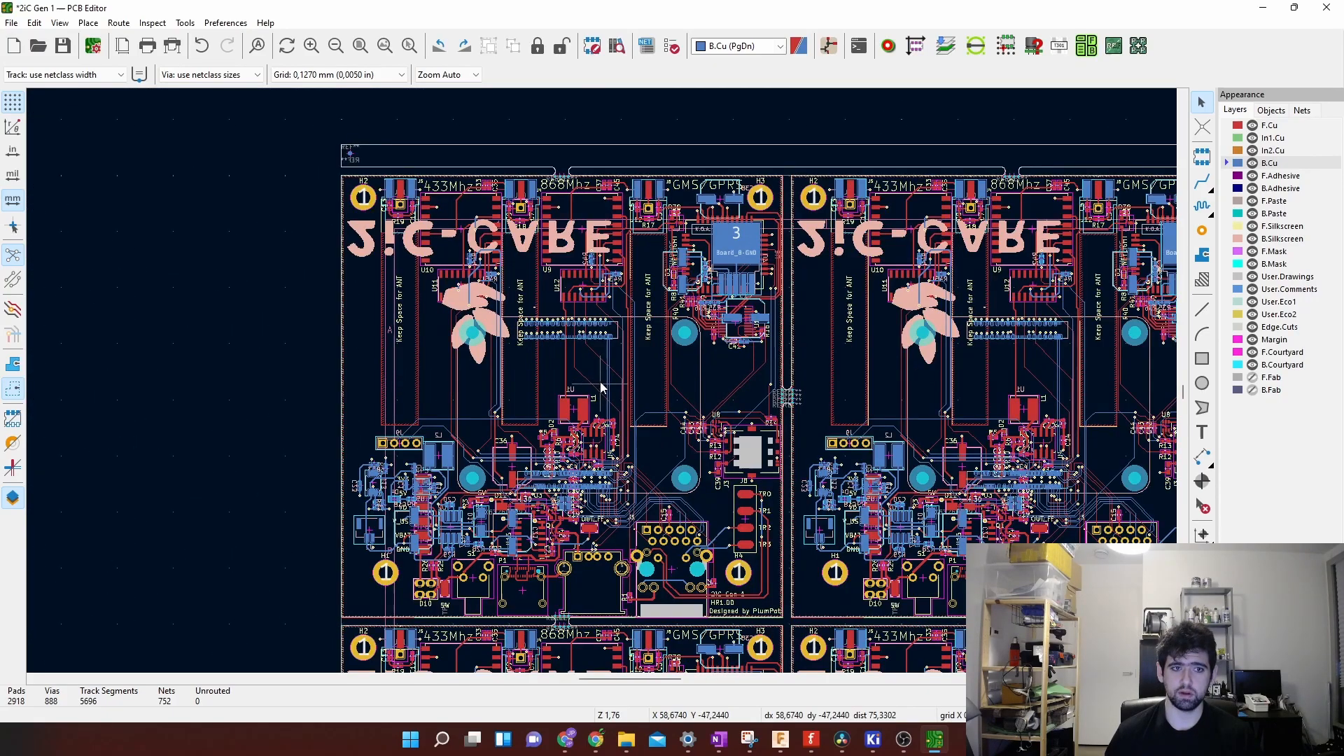
{"action": "middle_click_drag", "start_coordinate": [515, 177], "coordinate": [468, 275]}
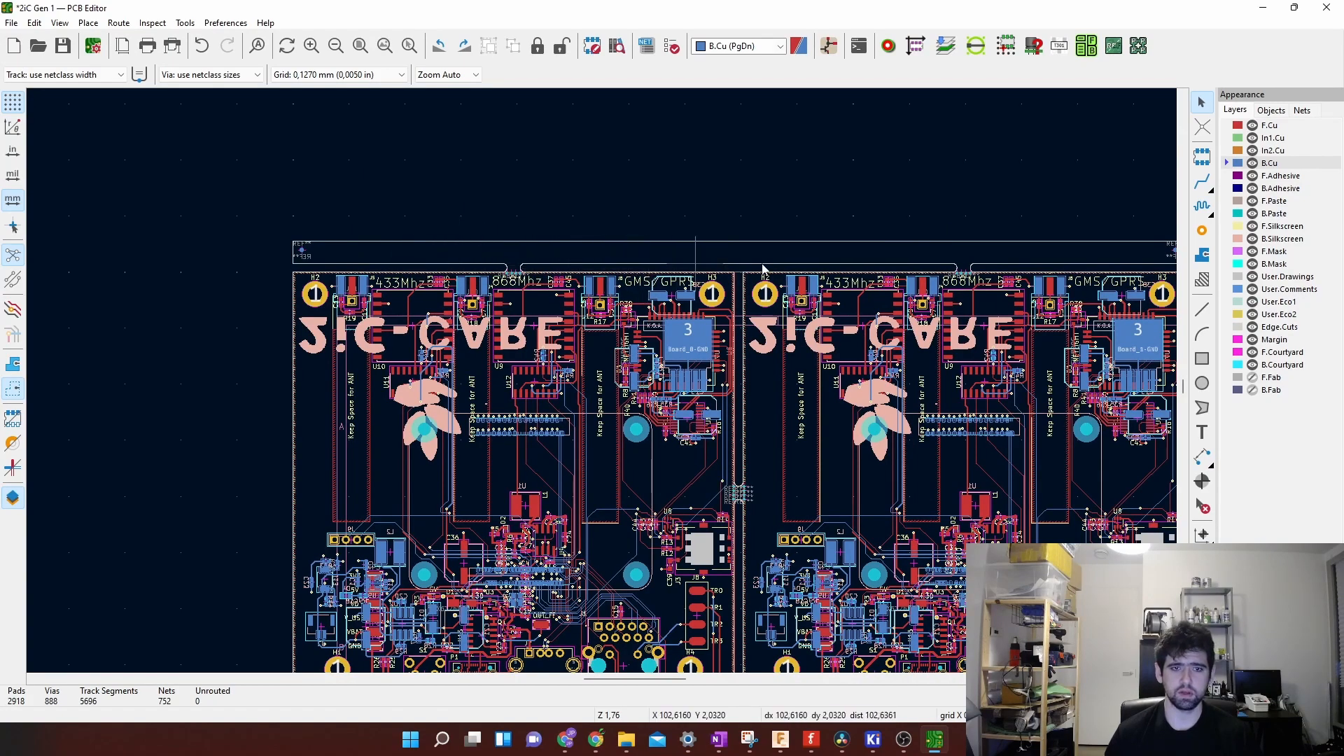
{"action": "middle_click_drag", "start_coordinate": [878, 360], "coordinate": [546, 313]}
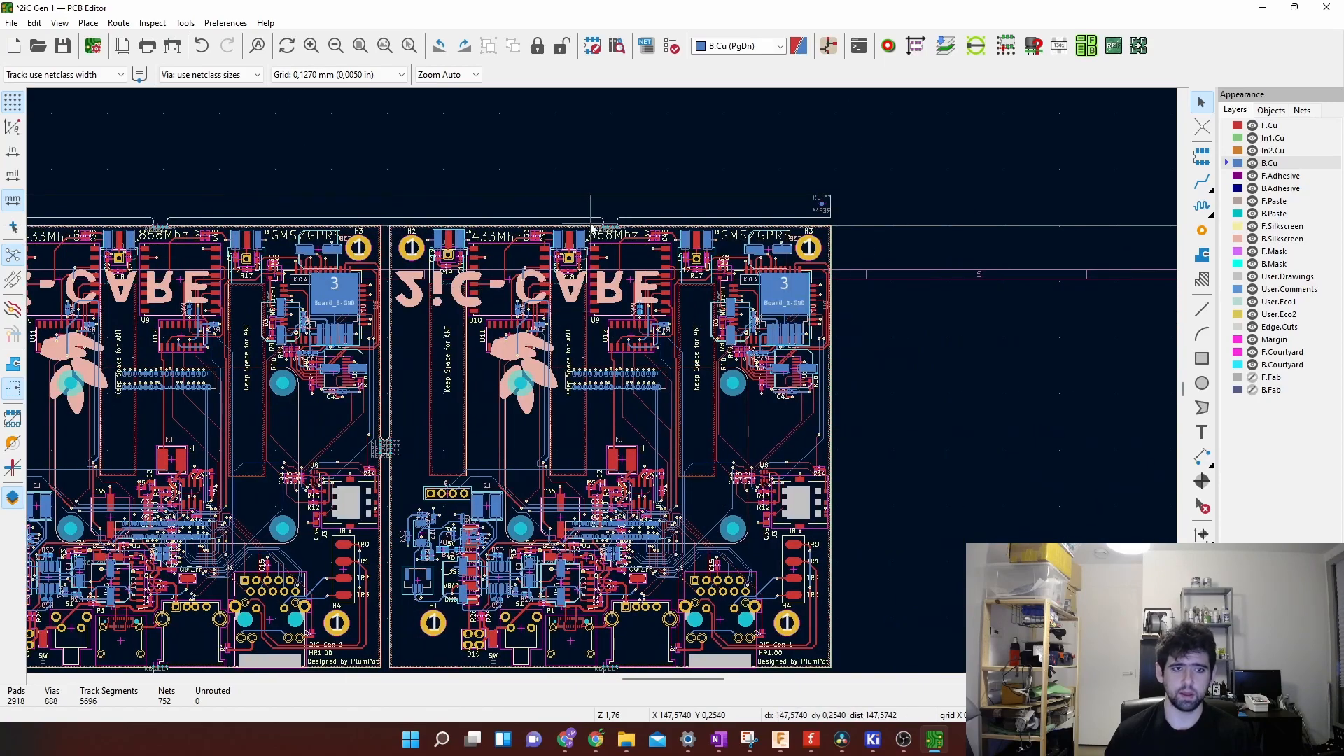
{"action": "scroll", "coordinate": [509, 264], "scroll_direction": "up", "scroll_amount": 6}
{"action": "scroll", "coordinate": [509, 264], "scroll_direction": "up", "scroll_amount": 4}
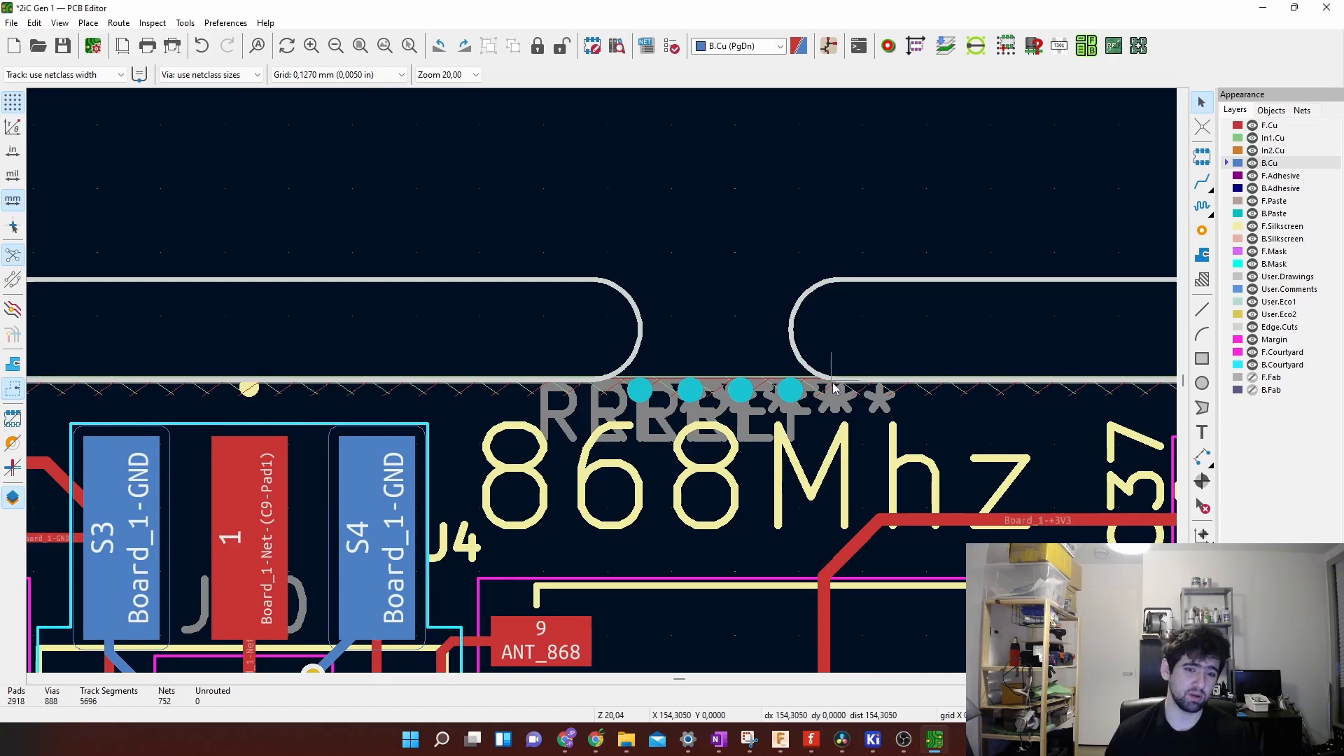
{"action": "middle_click_drag", "start_coordinate": [836, 381], "coordinate": [758, 411]}
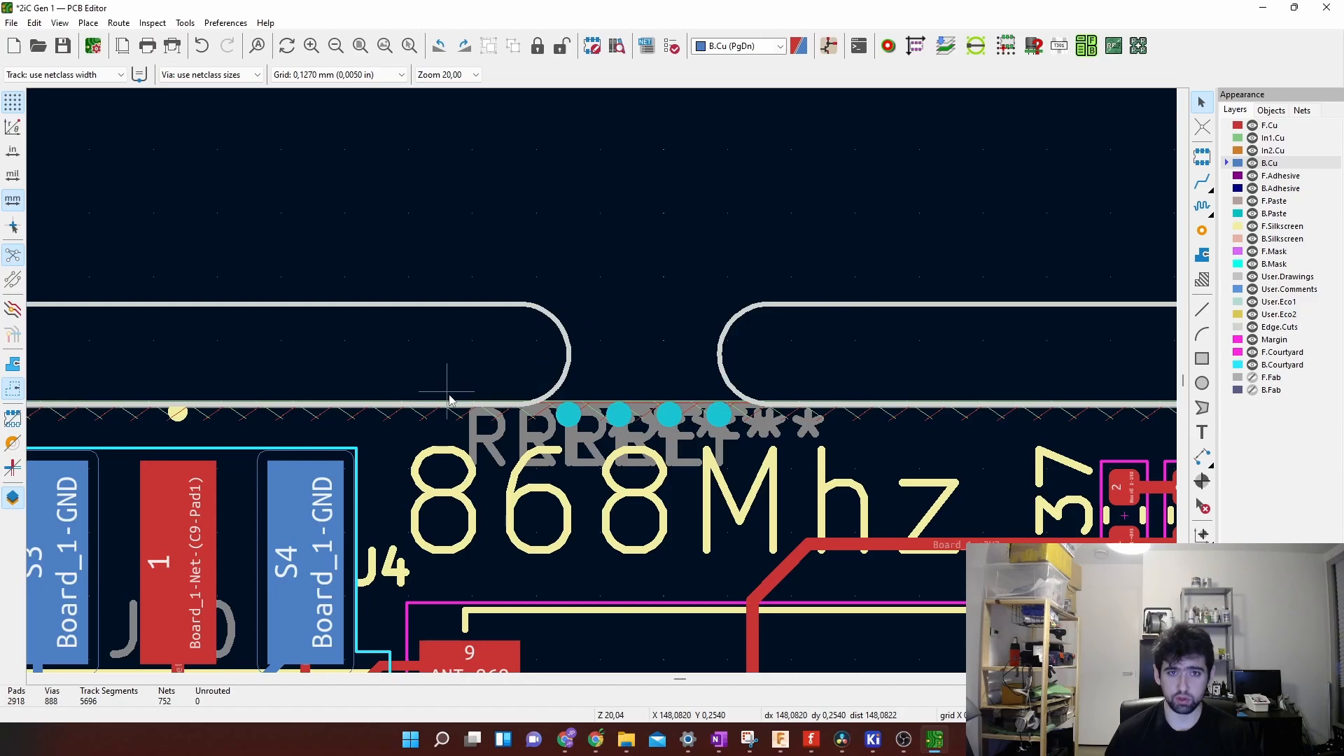
{"action": "scroll", "coordinate": [557, 294], "scroll_direction": "down", "scroll_amount": 9}
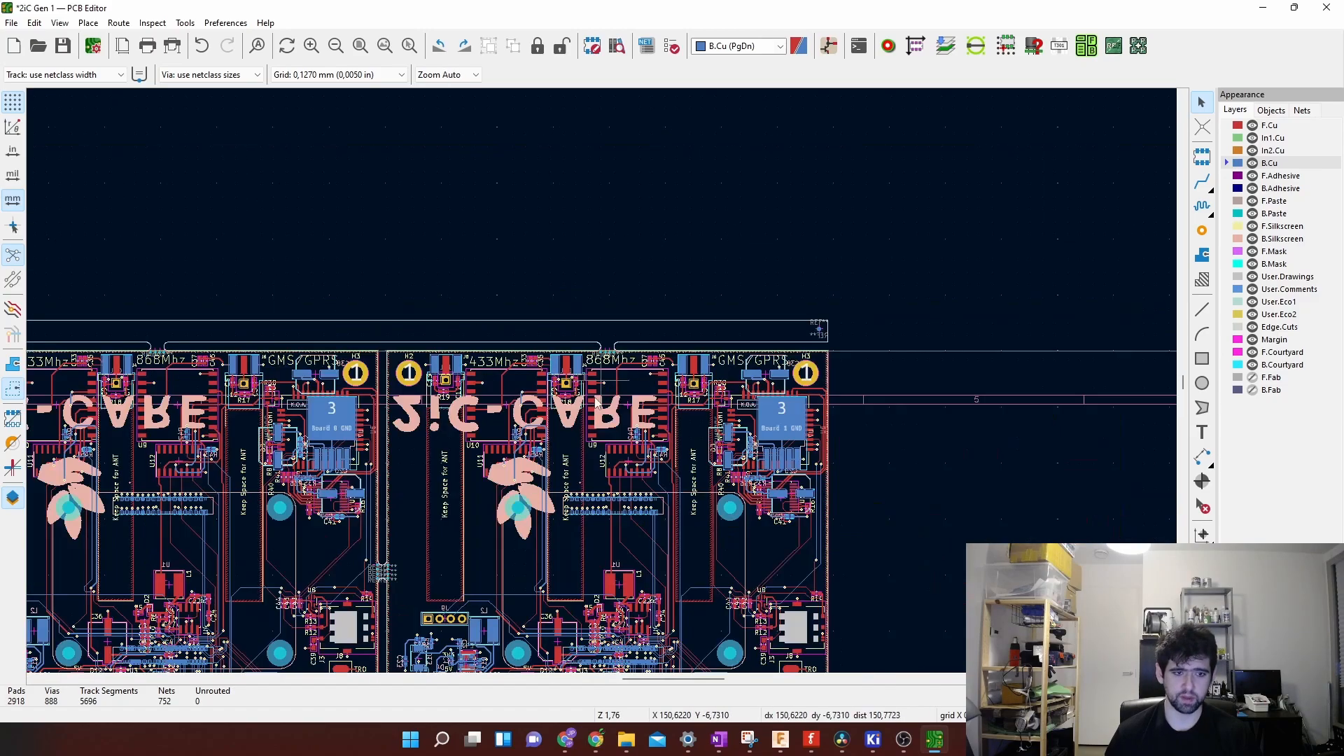
Step: Examine the mouse bites between the upper and lower boards and the tab joining the lower rail to the boards
{"action": "scroll", "coordinate": [602, 382], "scroll_direction": "up", "scroll_amount": 5}
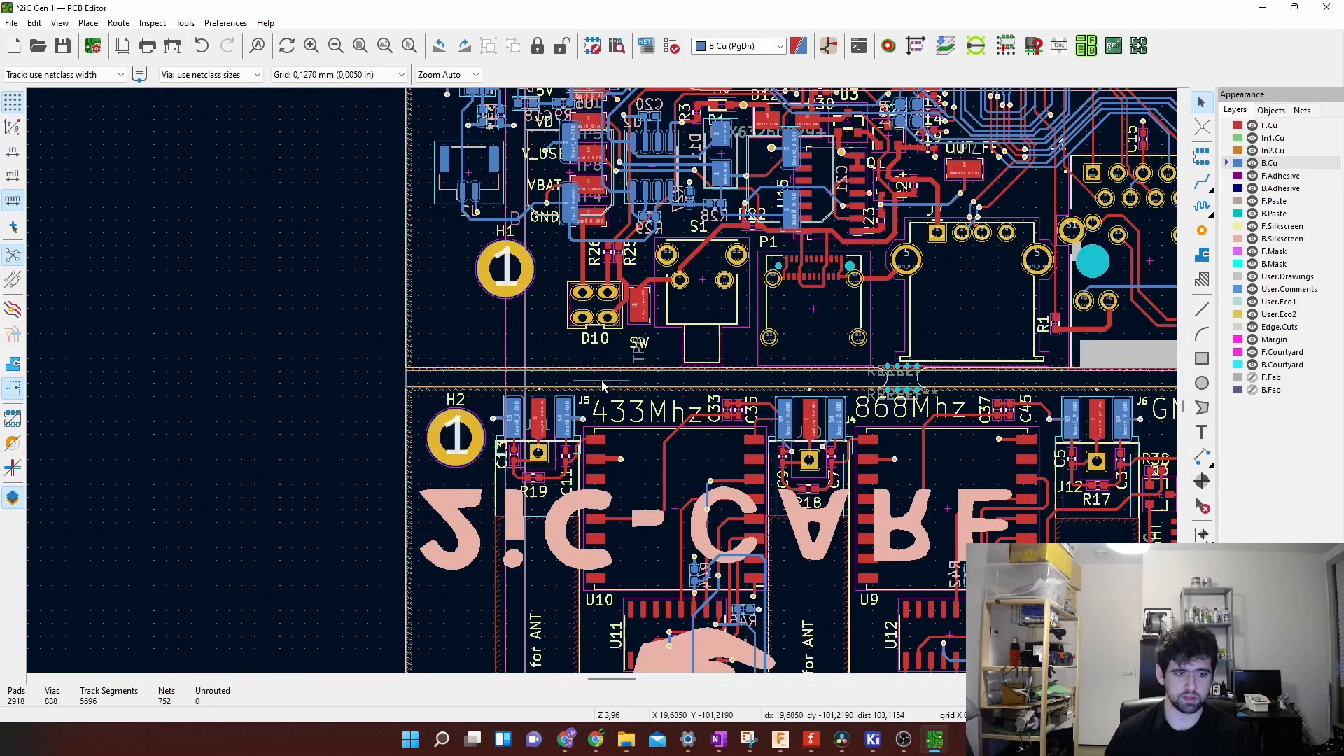
{"action": "scroll", "coordinate": [602, 384], "scroll_direction": "down", "scroll_amount": 1}
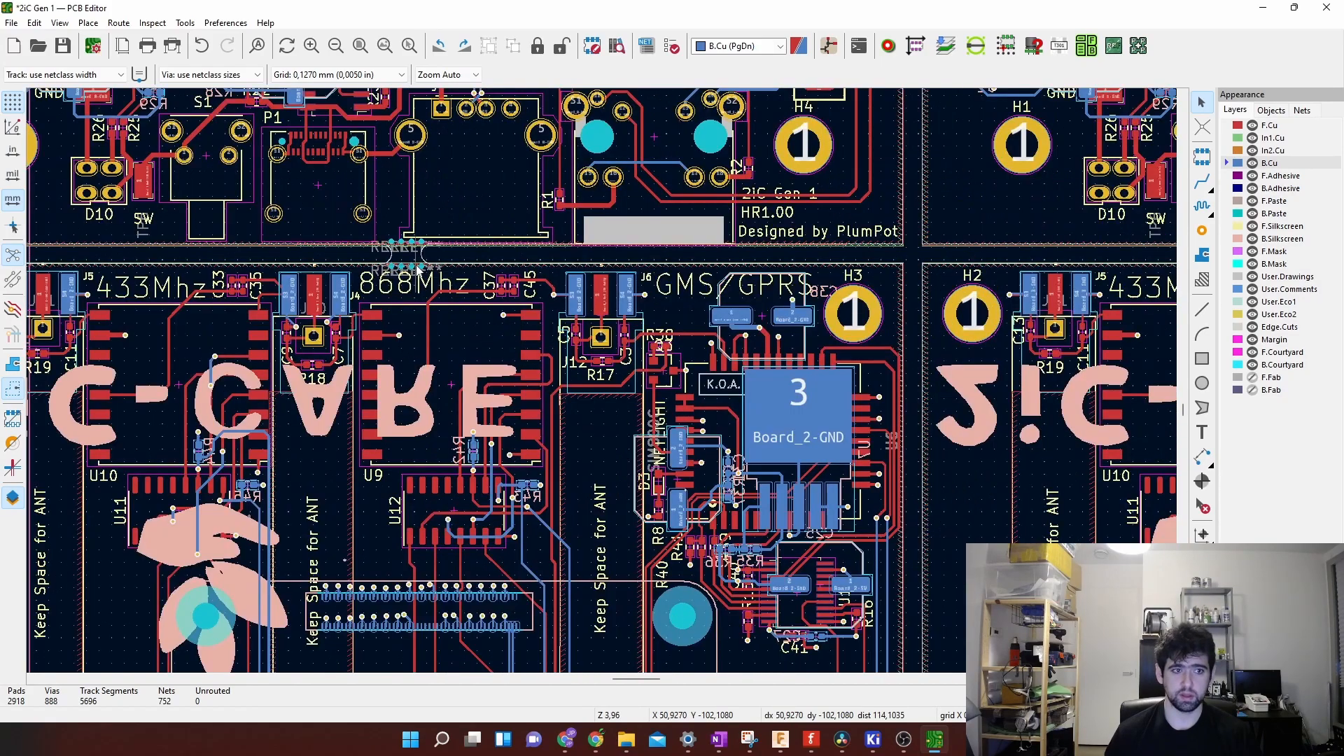
{"action": "scroll", "coordinate": [733, 533], "scroll_direction": "down", "scroll_amount": 5}
{"action": "scroll", "coordinate": [734, 533], "scroll_direction": "down", "scroll_amount": 3, "text": "shift"}
{"action": "scroll", "coordinate": [582, 354], "scroll_direction": "up", "scroll_amount": 8}
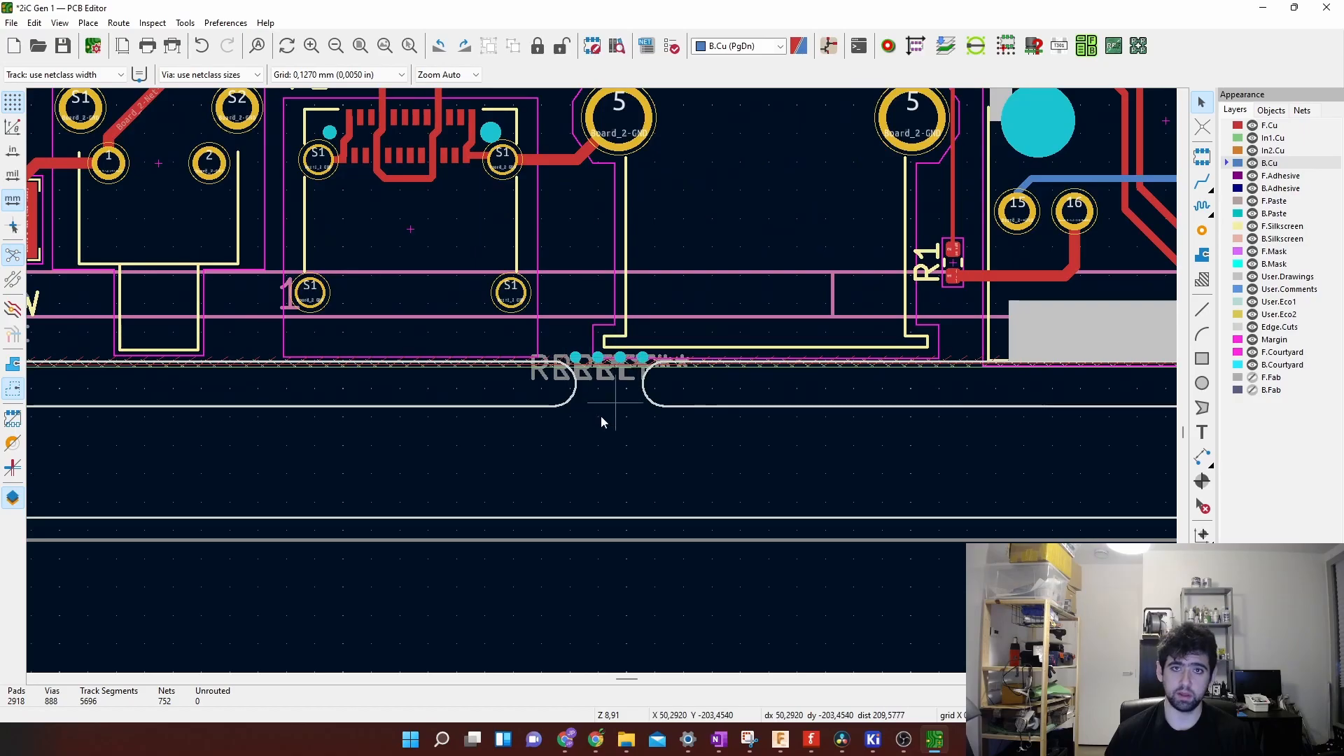
{"action": "scroll", "coordinate": [616, 399], "scroll_direction": "down", "scroll_amount": 5}
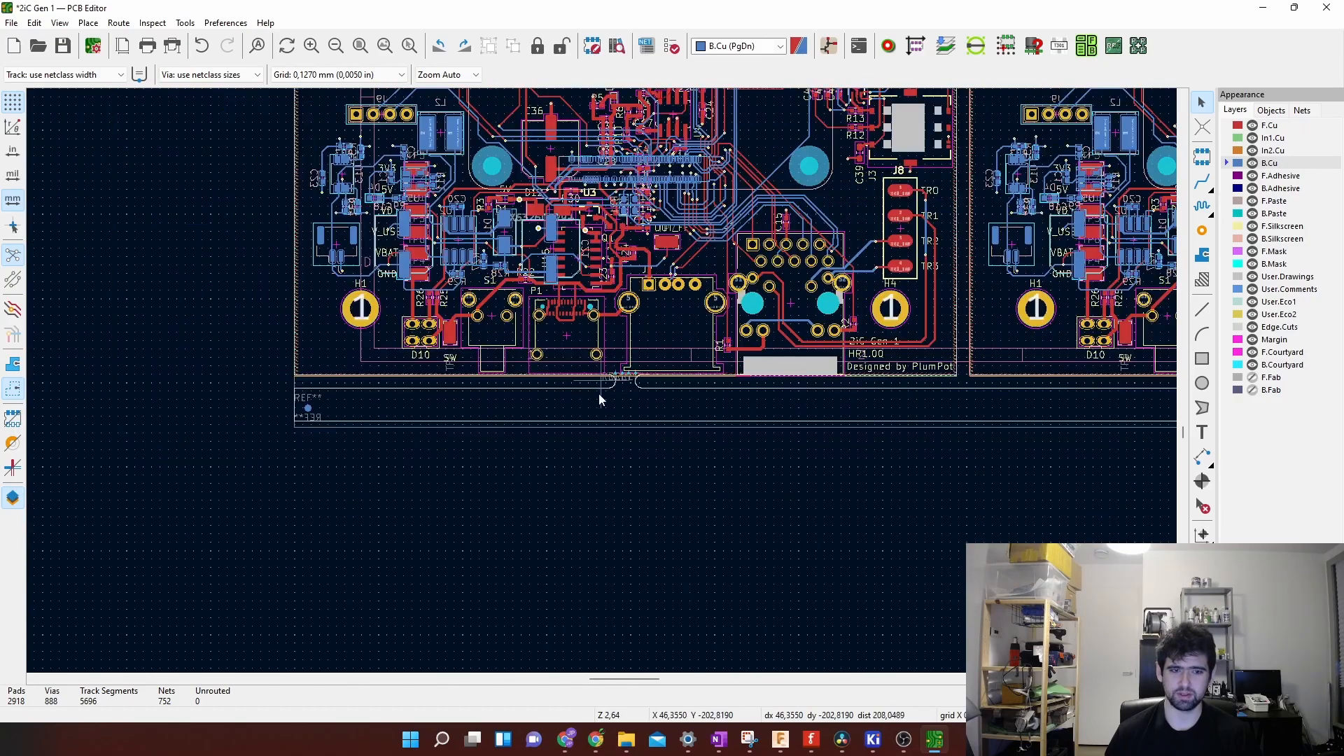
{"action": "scroll", "coordinate": [647, 434], "scroll_direction": "up", "scroll_amount": 3, "text": "shift"}
{"action": "scroll", "coordinate": [647, 434], "scroll_direction": "down", "scroll_amount": 3, "text": "shift"}
{"action": "scroll", "coordinate": [630, 413], "scroll_direction": "up", "scroll_amount": 3, "text": "shift"}
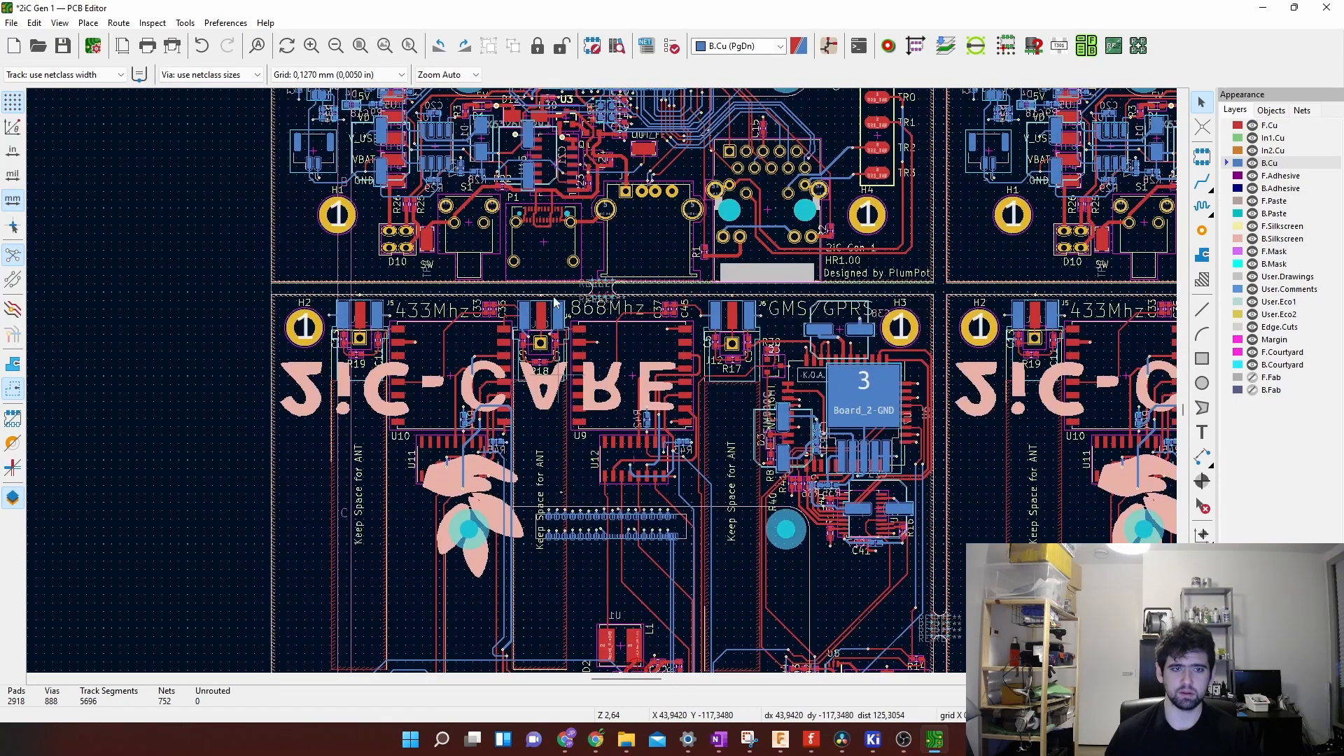
{"action": "scroll", "coordinate": [590, 378], "scroll_direction": "up", "scroll_amount": 5}
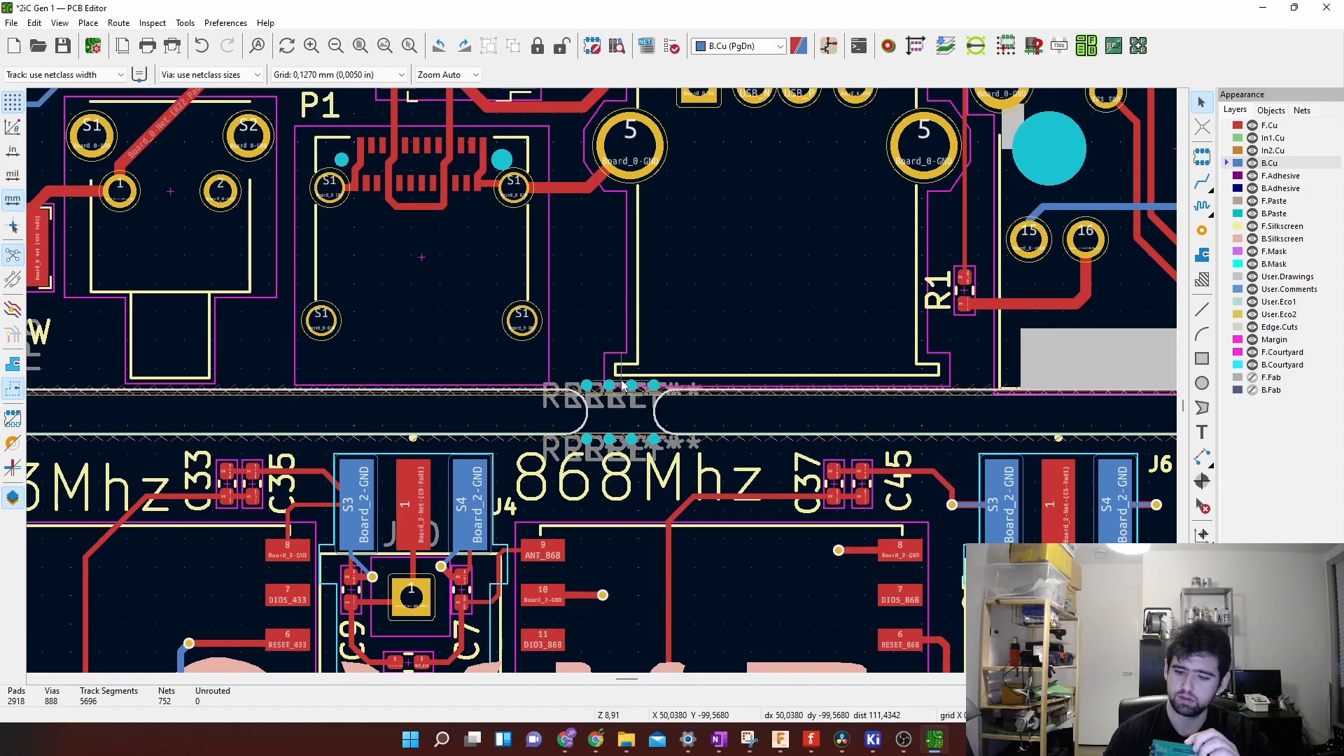
{"action": "scroll", "coordinate": [634, 334], "scroll_direction": "down", "scroll_amount": 2}
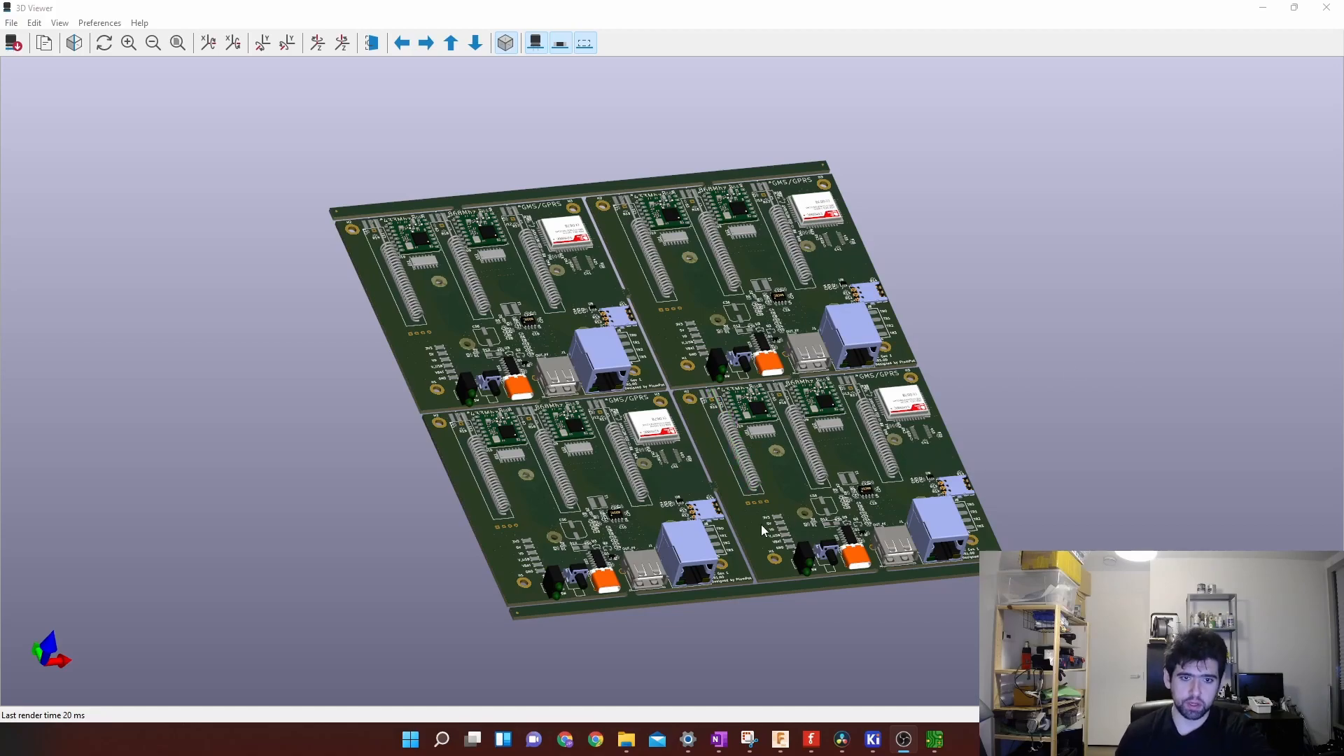
Step: Examine the mouse-bite tab between the upper and lower boards near the USB connectors in the 3D view
{"action": "scroll", "coordinate": [740, 509], "scroll_direction": "up", "scroll_amount": 1}
{"action": "scroll", "coordinate": [740, 510], "scroll_direction": "up", "scroll_amount": 5}
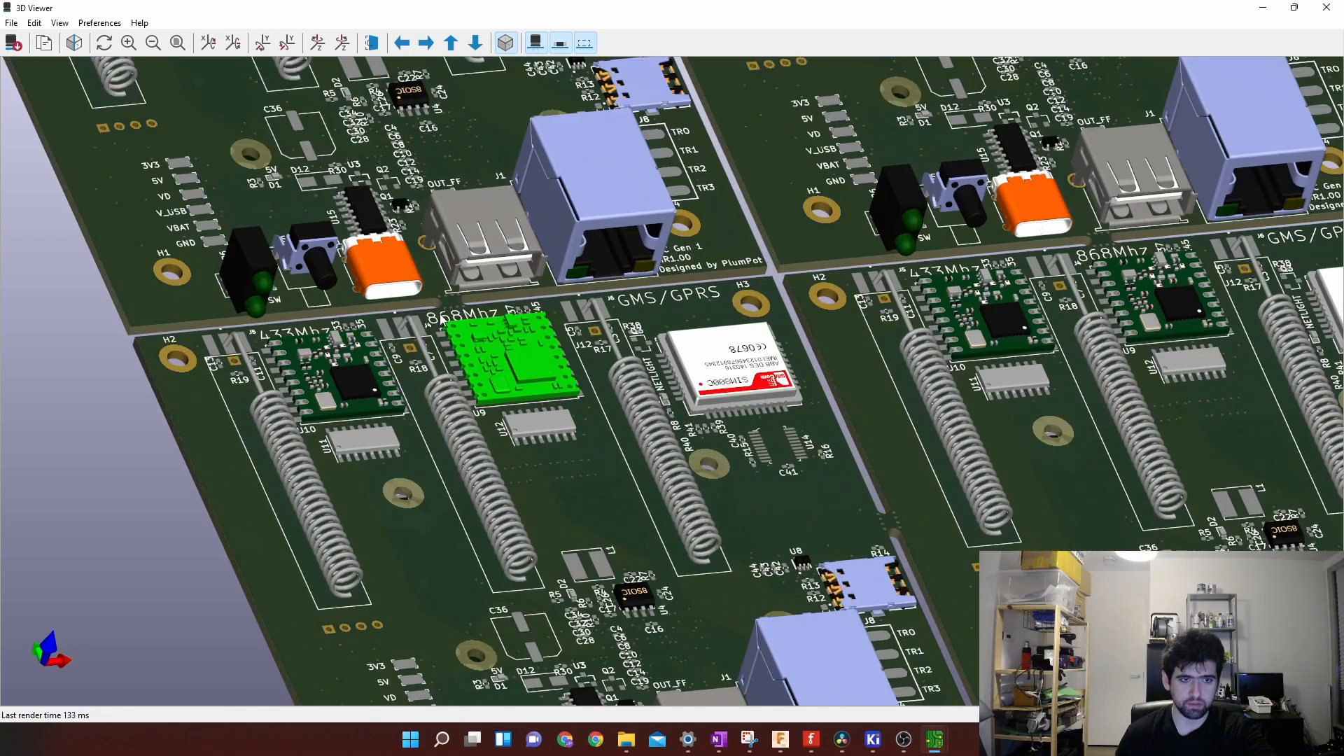
{"action": "scroll", "coordinate": [440, 314], "scroll_direction": "up", "scroll_amount": 6}
{"action": "middle_click_drag", "start_coordinate": [582, 367], "coordinate": [812, 515]}
{"action": "middle_click_drag", "start_coordinate": [560, 300], "coordinate": [569, 372]}
{"action": "scroll", "coordinate": [560, 448], "scroll_direction": "up", "scroll_amount": 2}
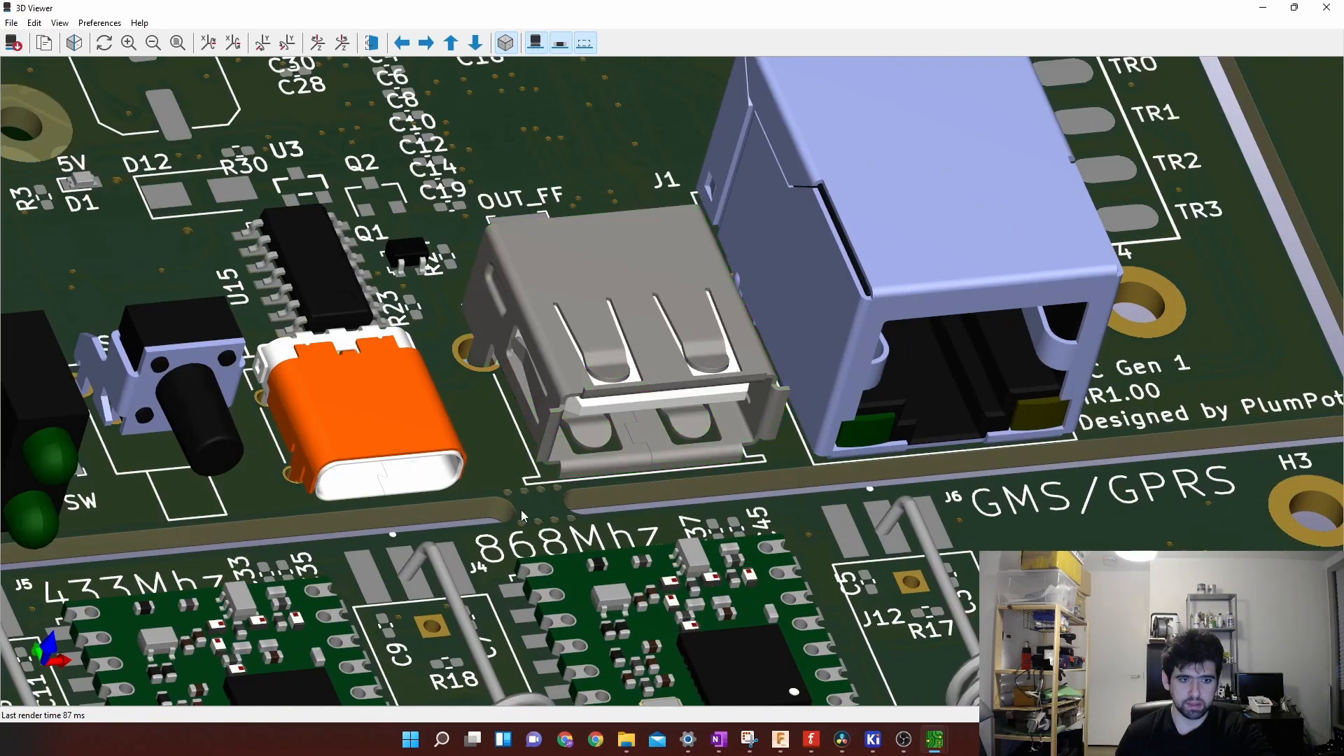
{"action": "scroll", "coordinate": [528, 455], "scroll_direction": "up", "scroll_amount": 2}
{"action": "mouse_move", "coordinate": [526, 441]}
{"action": "middle_mouse_down"}
{"action": "mouse_move", "coordinate": [534, 486]}
{"action": "mouse_move", "coordinate": [529, 414]}
{"action": "middle_mouse_up"}
{"action": "scroll", "coordinate": [530, 418], "scroll_direction": "down", "scroll_amount": 3}
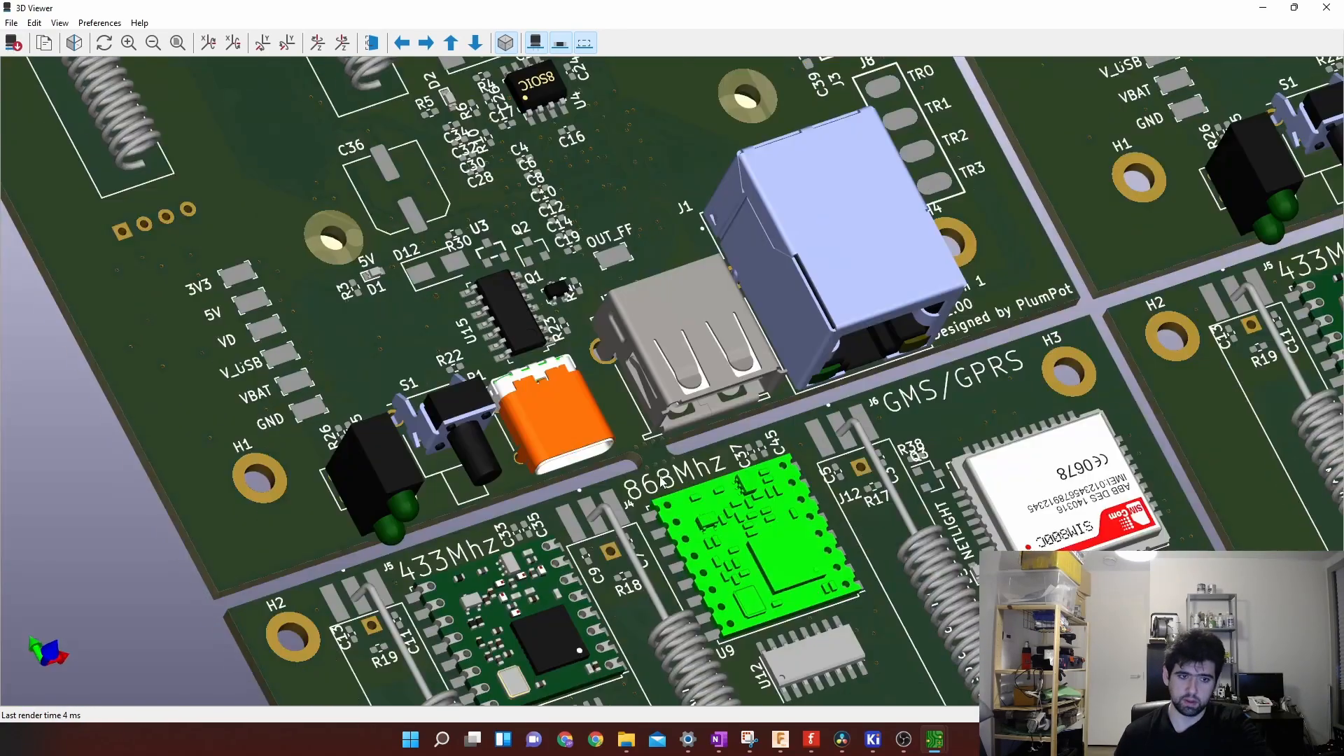
{"action": "scroll", "coordinate": [458, 527], "scroll_direction": "up", "scroll_amount": 2}
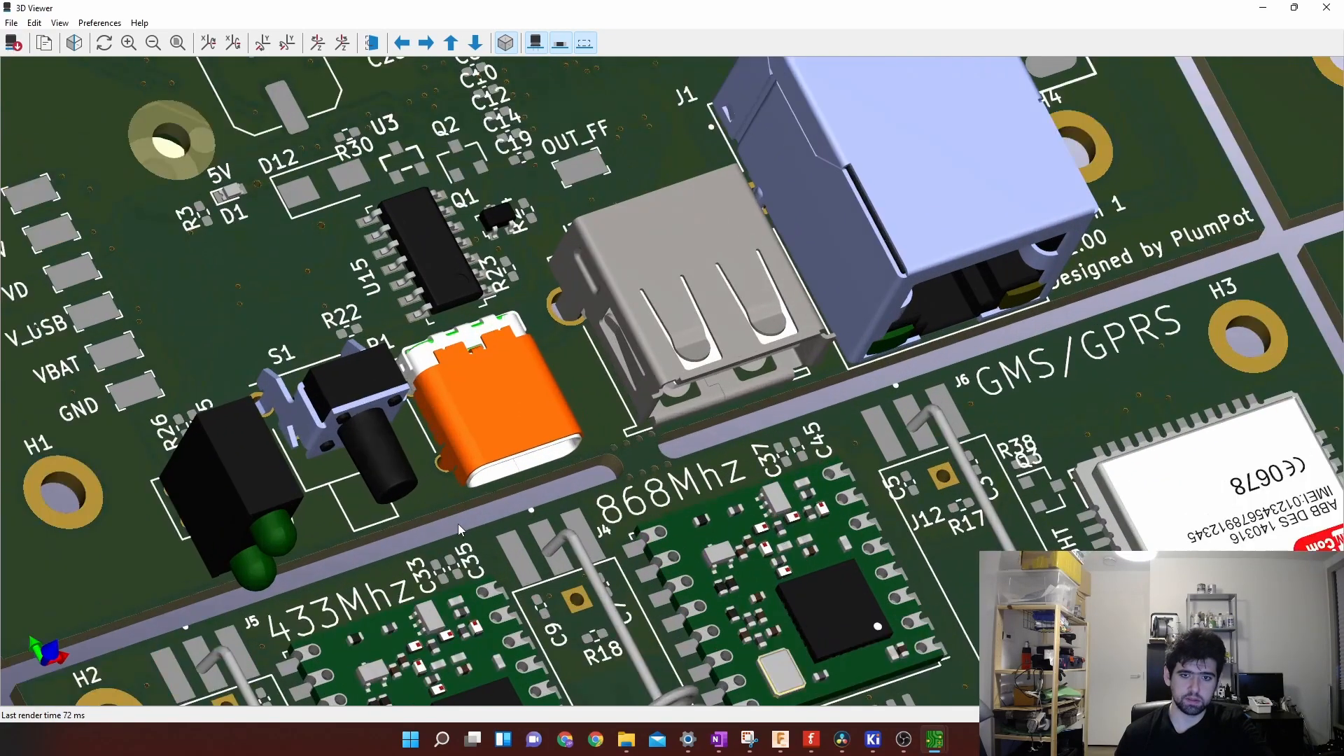
Step: Examine the upper and lower rails, their corner fiducials and the gaps between the four boards in the 3D view
{"action": "scroll", "coordinate": [458, 528], "scroll_direction": "down", "scroll_amount": 3}
{"action": "scroll", "coordinate": [457, 523], "scroll_direction": "down", "scroll_amount": 2}
{"action": "middle_click_drag", "start_coordinate": [480, 373], "coordinate": [522, 527]}
{"action": "scroll", "coordinate": [448, 314], "scroll_direction": "down", "scroll_amount": 2}
{"action": "middle_click_drag", "start_coordinate": [449, 315], "coordinate": [497, 544]}
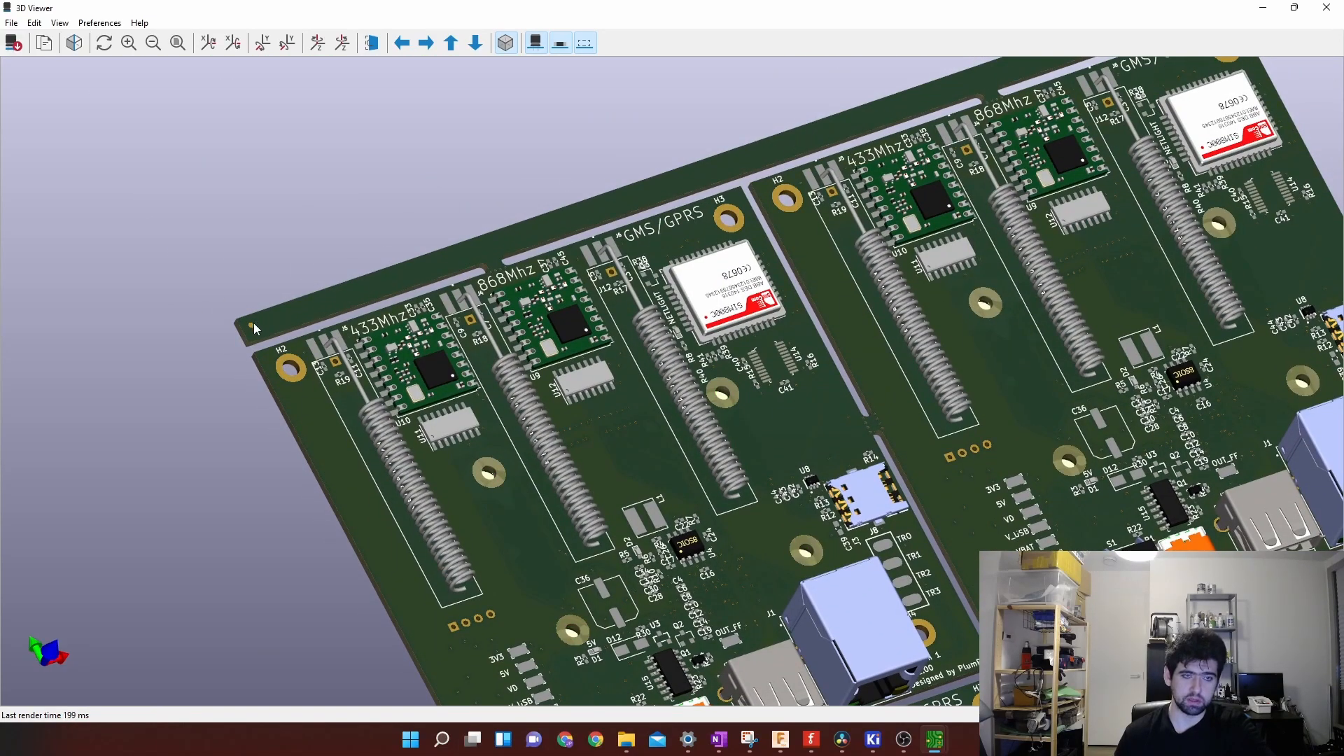
{"action": "scroll", "coordinate": [697, 383], "scroll_direction": "down", "scroll_amount": 1}
{"action": "middle_click_drag", "start_coordinate": [691, 320], "coordinate": [634, 237]}
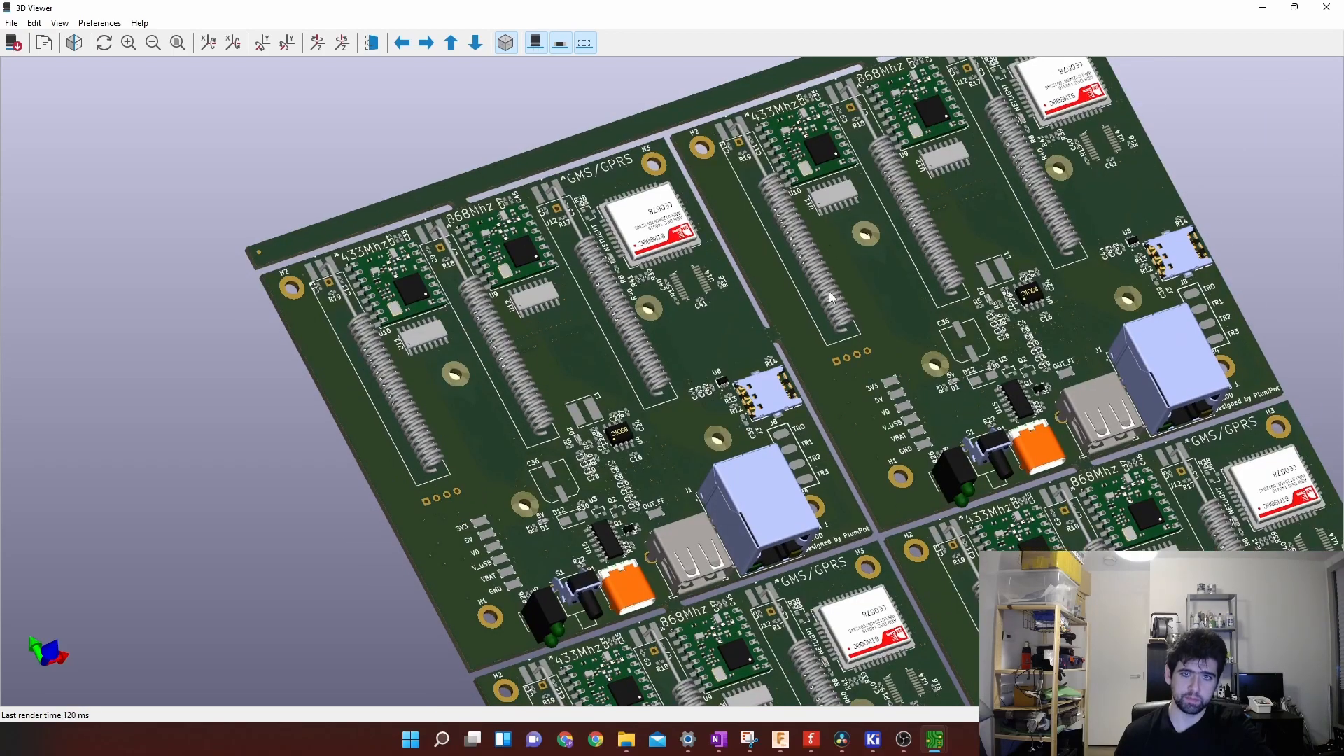
{"action": "middle_click_drag", "start_coordinate": [816, 593], "coordinate": [642, 396]}
{"action": "middle_click_drag", "start_coordinate": [639, 522], "coordinate": [607, 460]}
{"action": "middle_click_drag", "start_coordinate": [736, 522], "coordinate": [670, 382]}
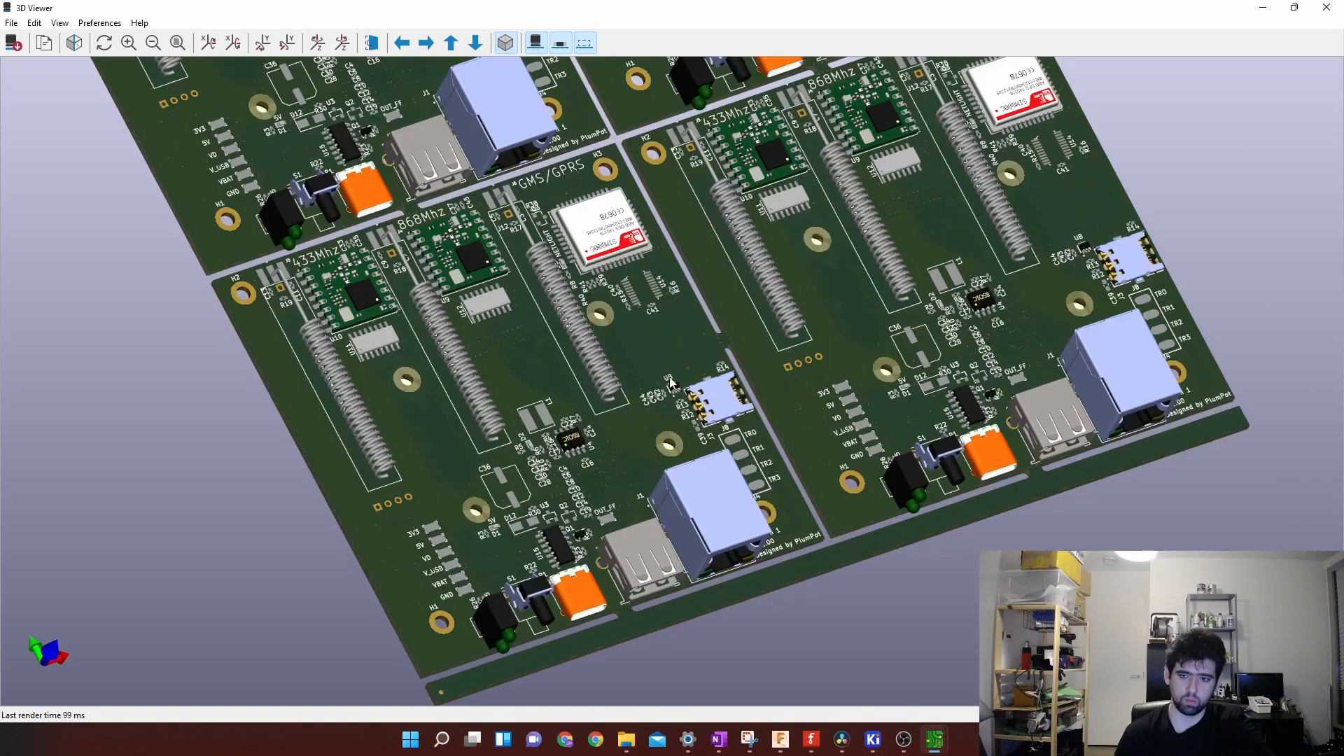
{"action": "middle_click_drag", "start_coordinate": [678, 506], "coordinate": [751, 370]}
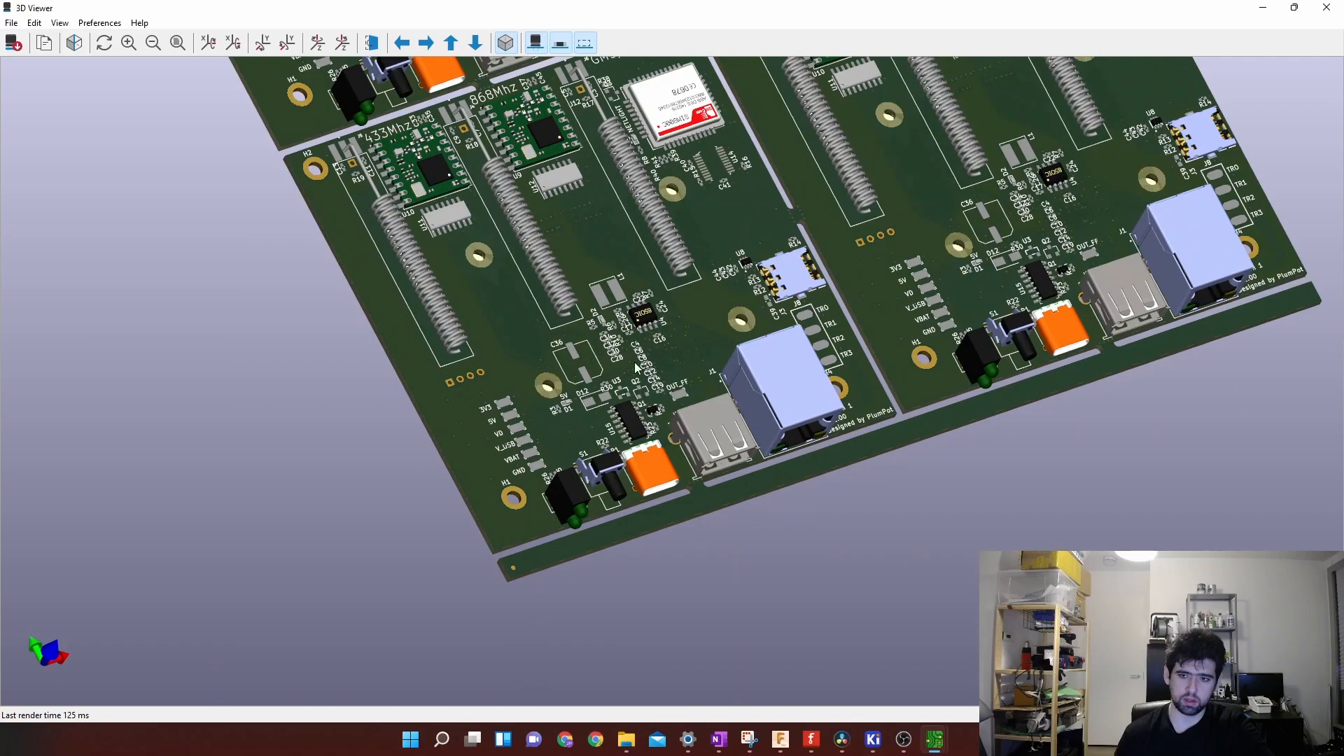
{"action": "scroll", "coordinate": [678, 319], "scroll_direction": "up", "scroll_amount": 1}
{"action": "middle_click_drag", "start_coordinate": [662, 391], "coordinate": [585, 479]}
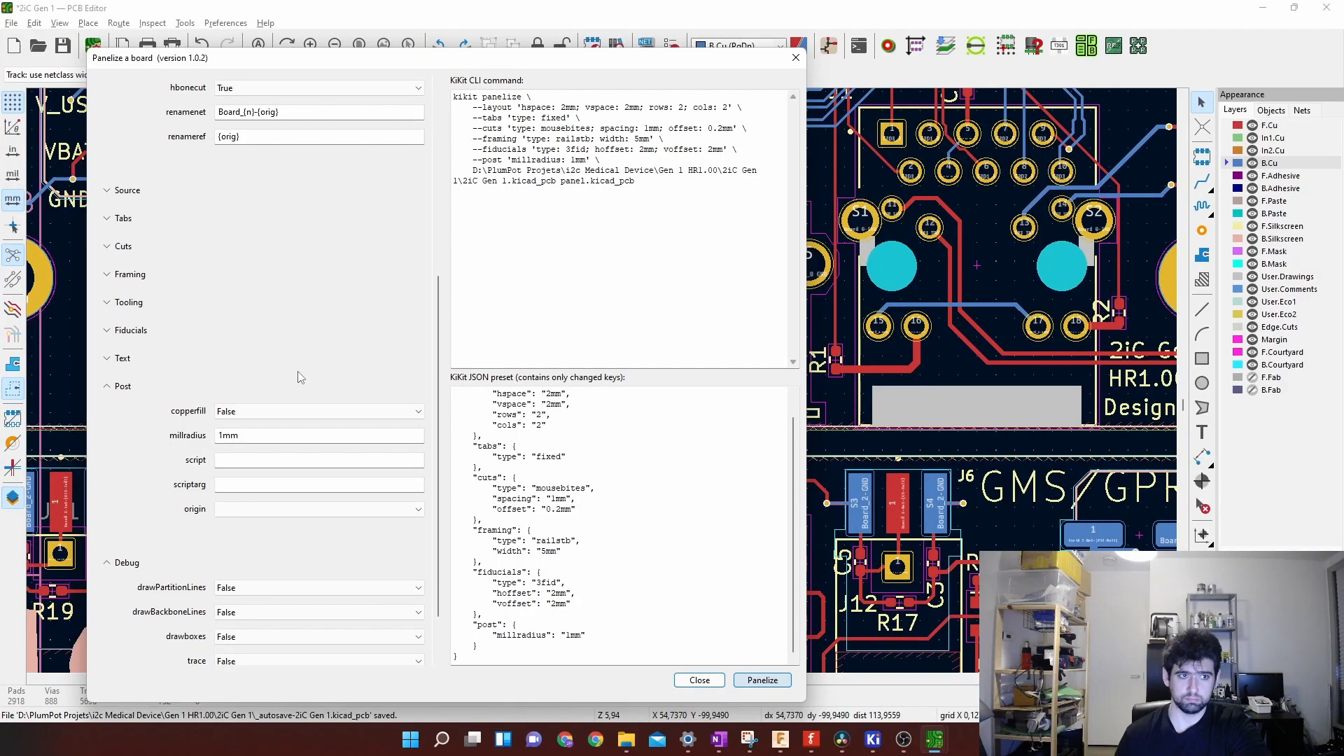
Step: Review the tab width and count settings in the KiKit panelize dialog and switch to another window
{"action": "scroll", "coordinate": [110, 410], "scroll_direction": "up", "scroll_amount": 5}
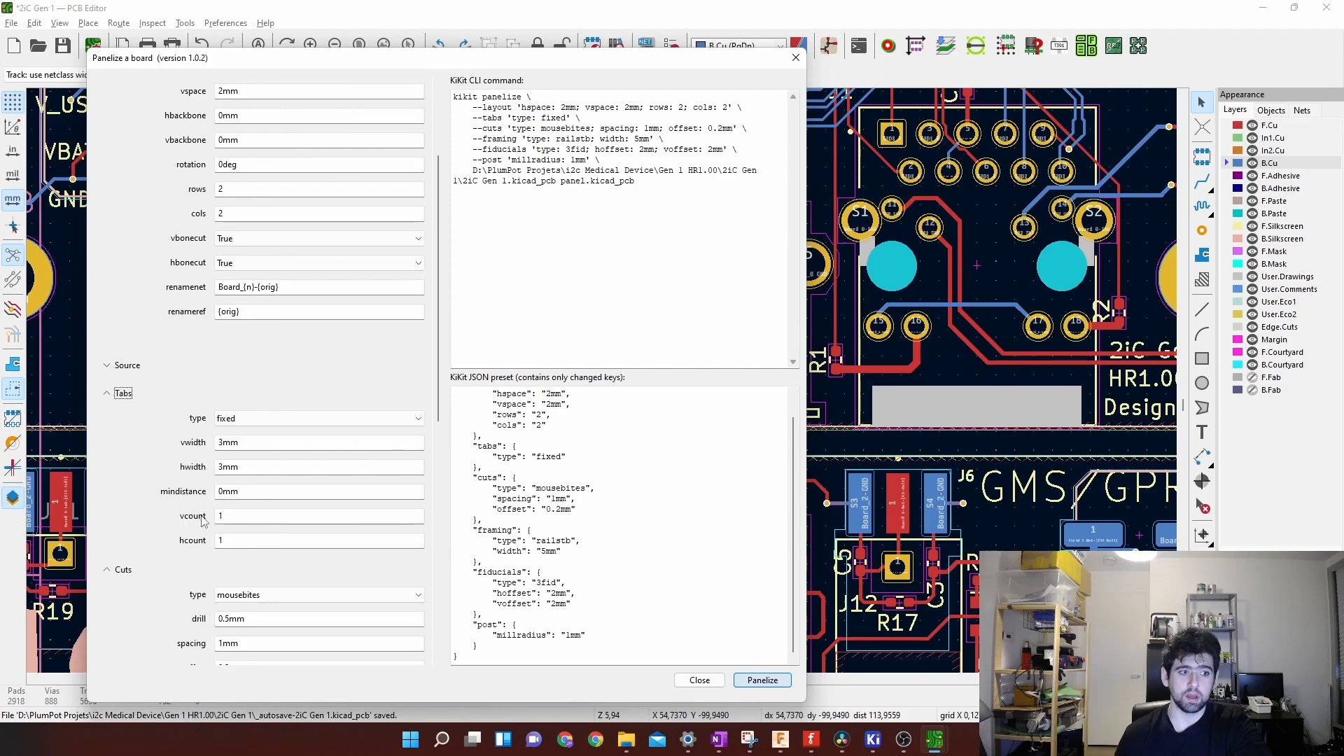
{"action": "left_click", "coordinate": [941, 740]}
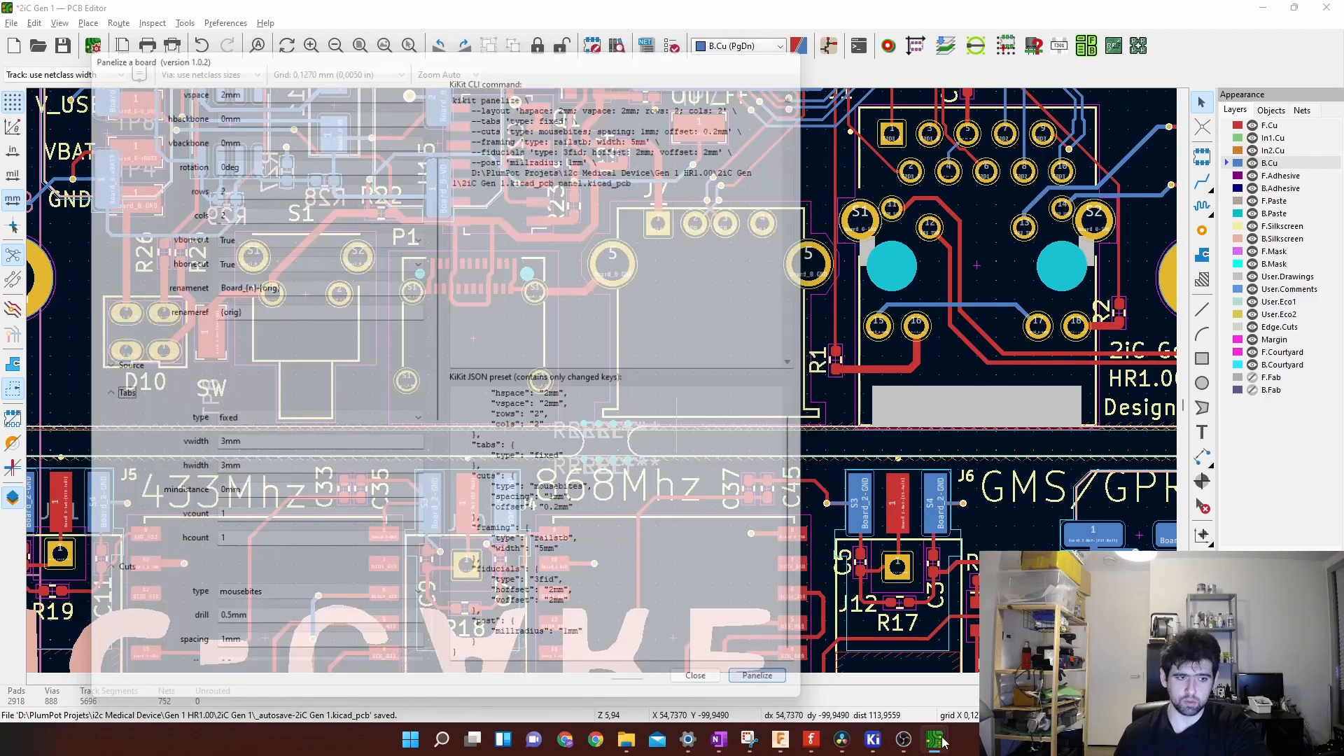